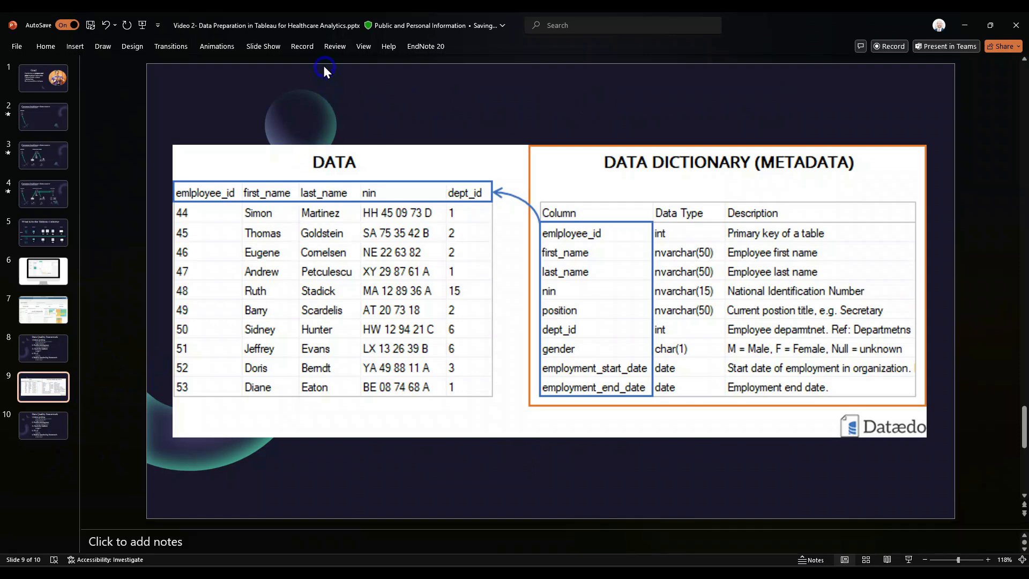
Step: Start the slide show from the current slide and advance to the Data Quality Framework slide
{"action": "left_click", "coordinate": [263, 46]}
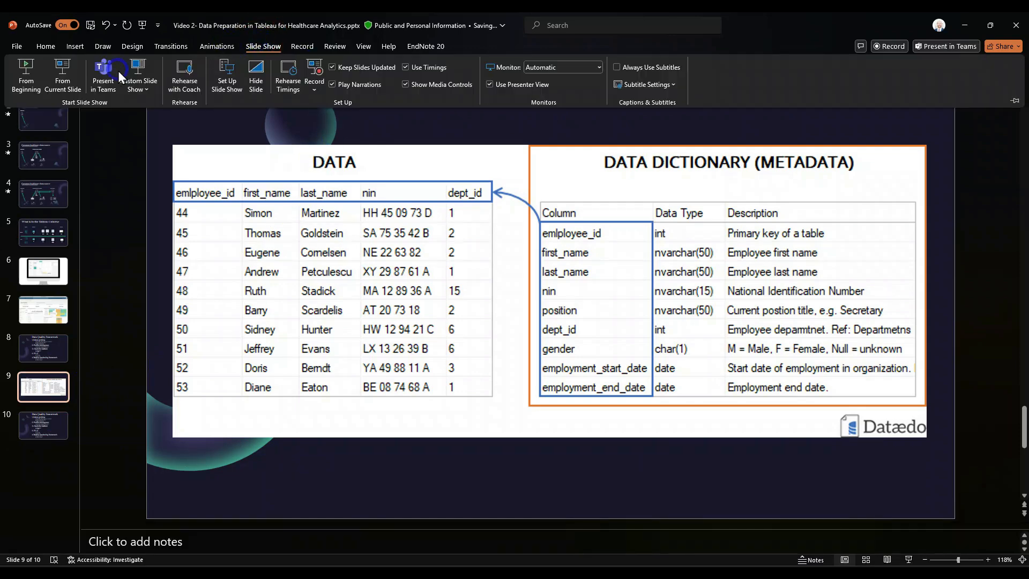
{"action": "left_click", "coordinate": [69, 83]}
{"action": "left_click", "coordinate": [68, 79]}
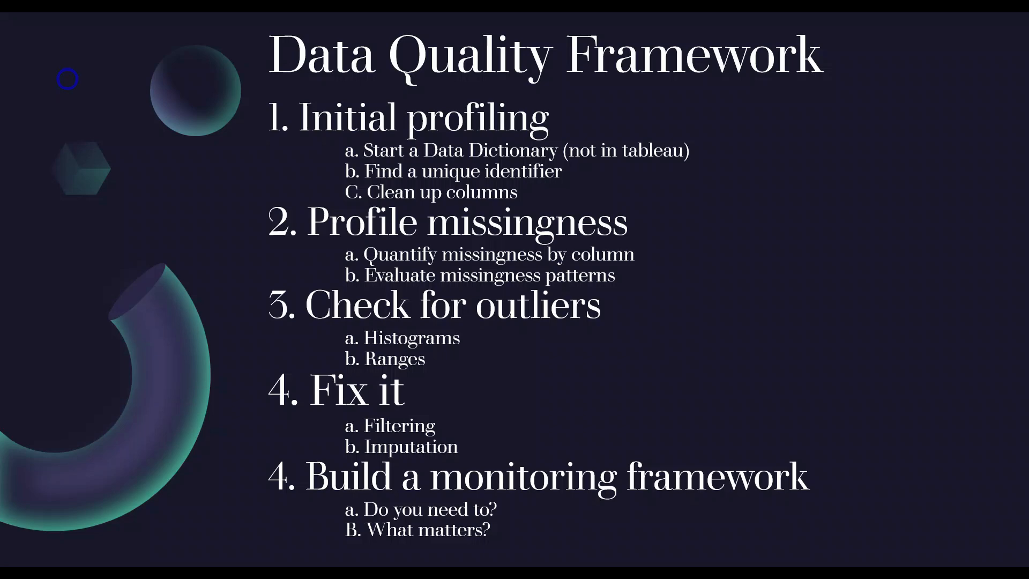
Step: Switch to Tableau Public and select the patient_encounters data source to work with its fields
{"action": "key", "text": "alt+Tab"}
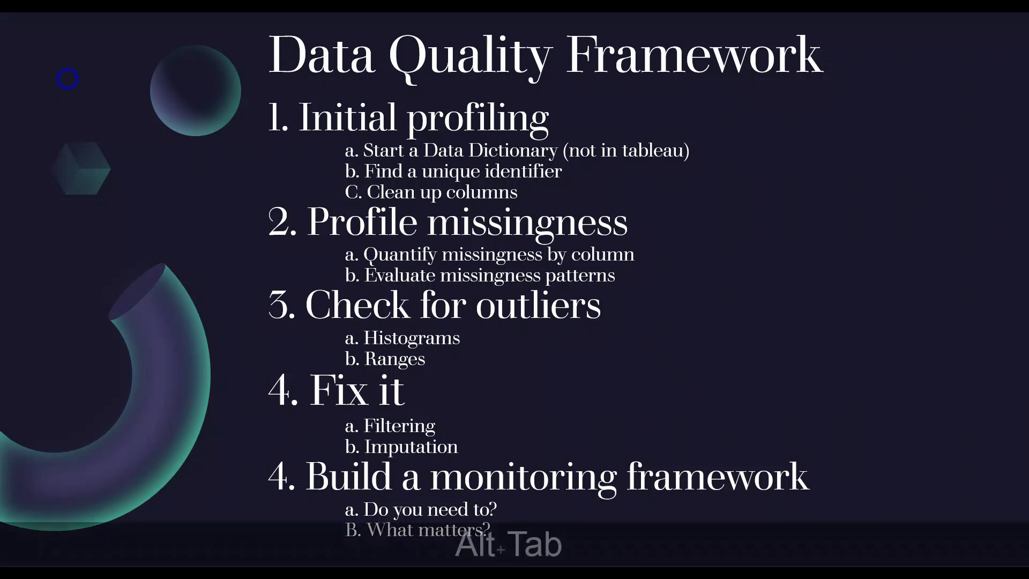
{"action": "key", "text": "Tab"}
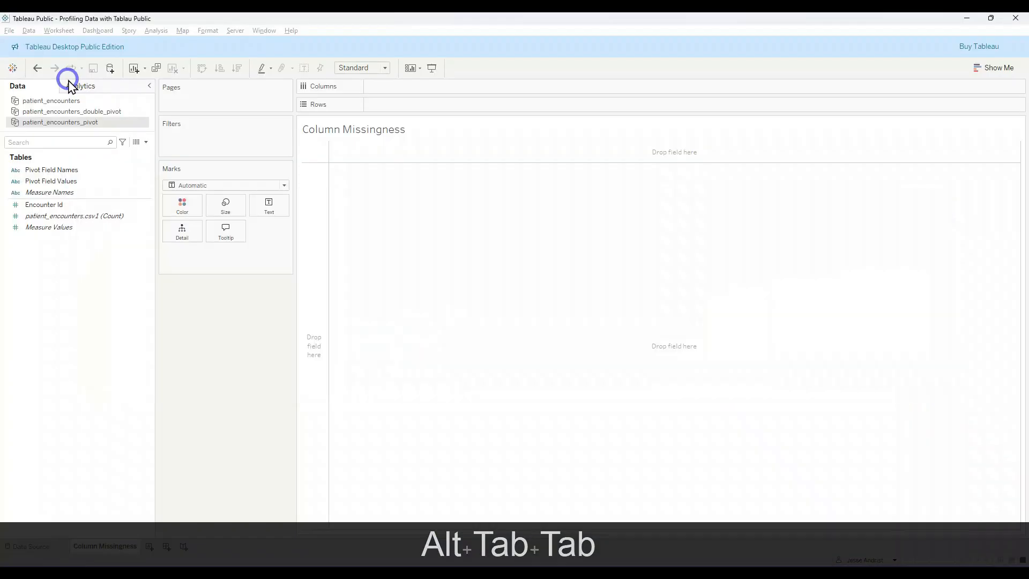
{"action": "left_click", "coordinate": [69, 100]}
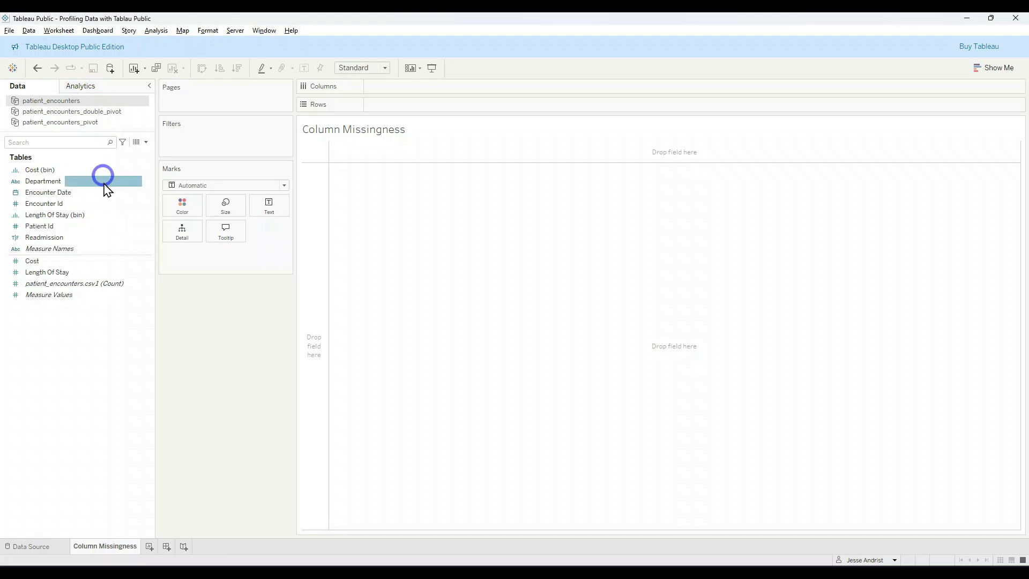
{"action": "left_click", "coordinate": [101, 203]}
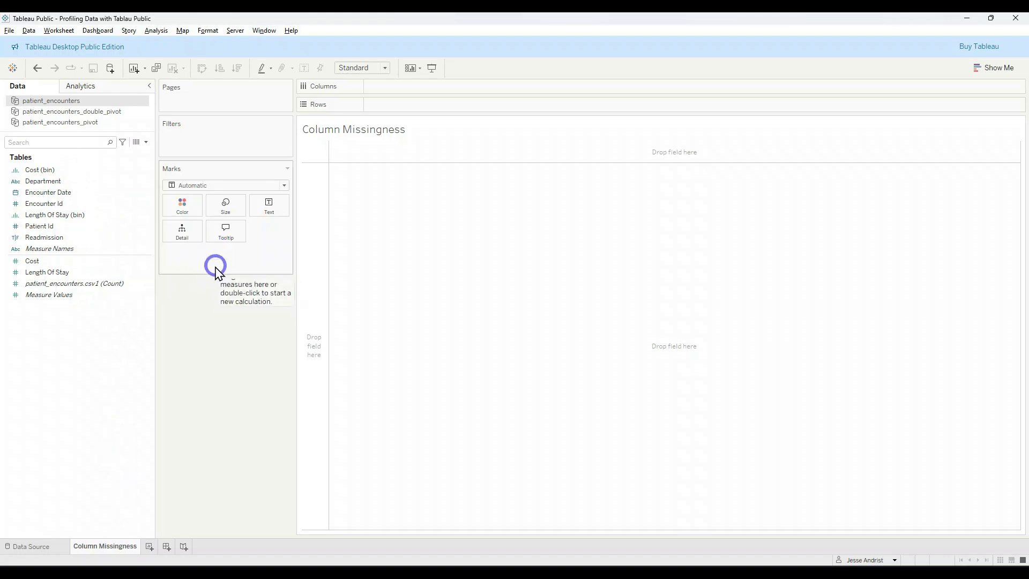
Step: Add Measure Values from the patient_encounters data source to the Column Missingness sheet
{"action": "left_click", "coordinate": [67, 298]}
{"action": "left_click", "coordinate": [57, 273]}
{"action": "left_click", "coordinate": [57, 297]}
{"action": "double_click", "coordinate": [40, 298]}
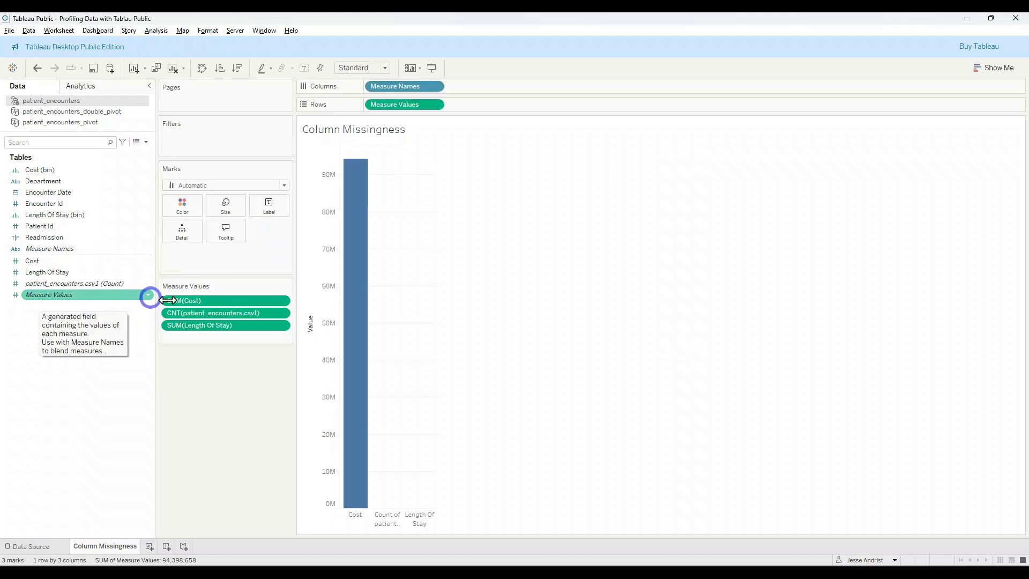
Step: Remove SUM(Length Of Stay) from the Measure Values and open a blank inline calculation in its place
{"action": "left_click", "coordinate": [238, 316]}
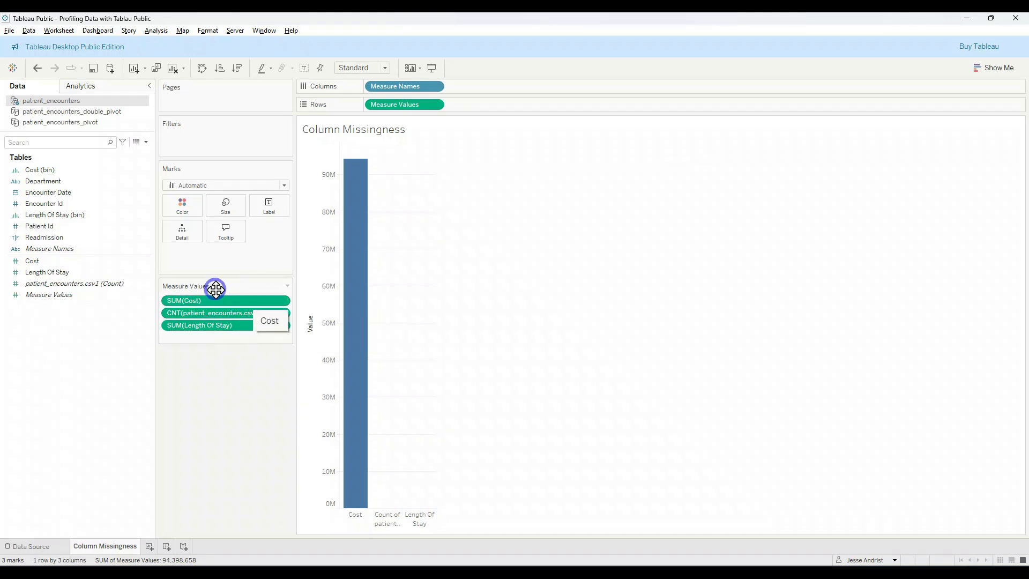
{"action": "left_click", "coordinate": [232, 332]}
{"action": "mouse_move", "coordinate": [232, 332]}
{"action": "left_mouse_down"}
{"action": "mouse_move", "coordinate": [234, 360]}
{"action": "mouse_move", "coordinate": [228, 345]}
{"action": "left_mouse_up"}
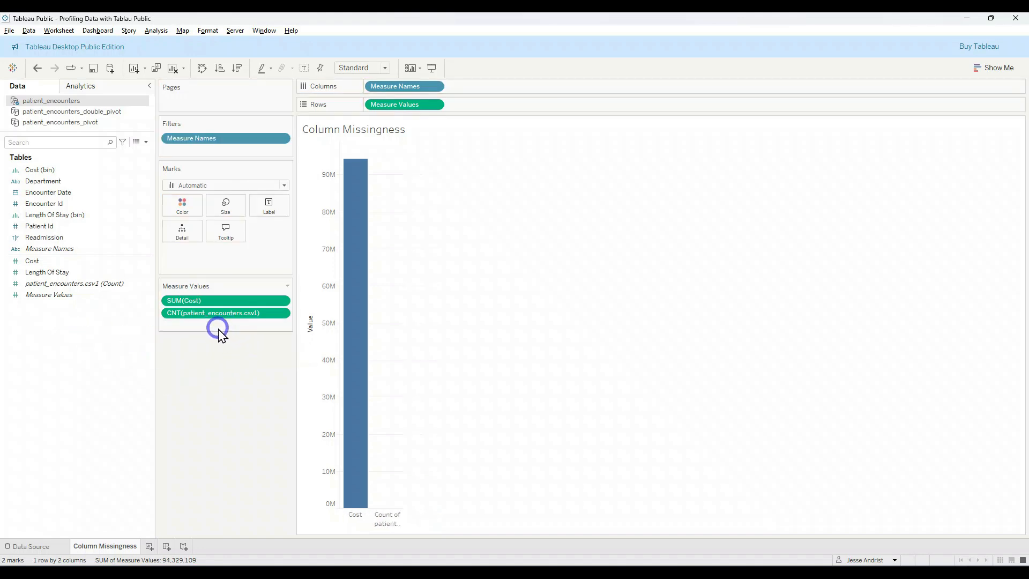
{"action": "double_click", "coordinate": [215, 330]}
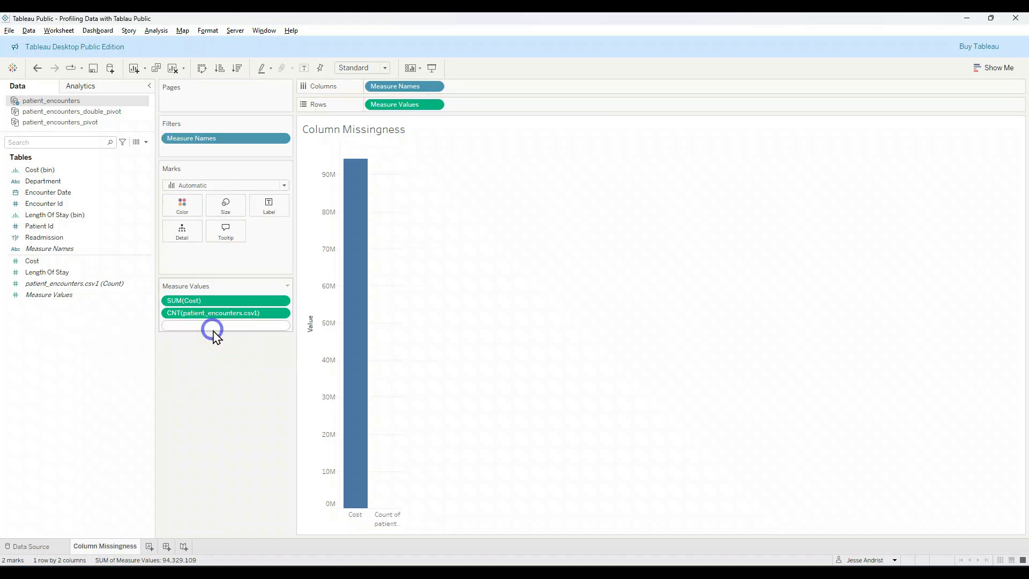
{"action": "type", "text": "distinc"}
{"action": "key", "text": "BackSpace"}
{"action": "key", "text": "BackSpace"}
{"action": "key", "text": "BackSpace"}
{"action": "key", "text": "BackSpace"}
{"action": "key", "text": "BackSpace"}
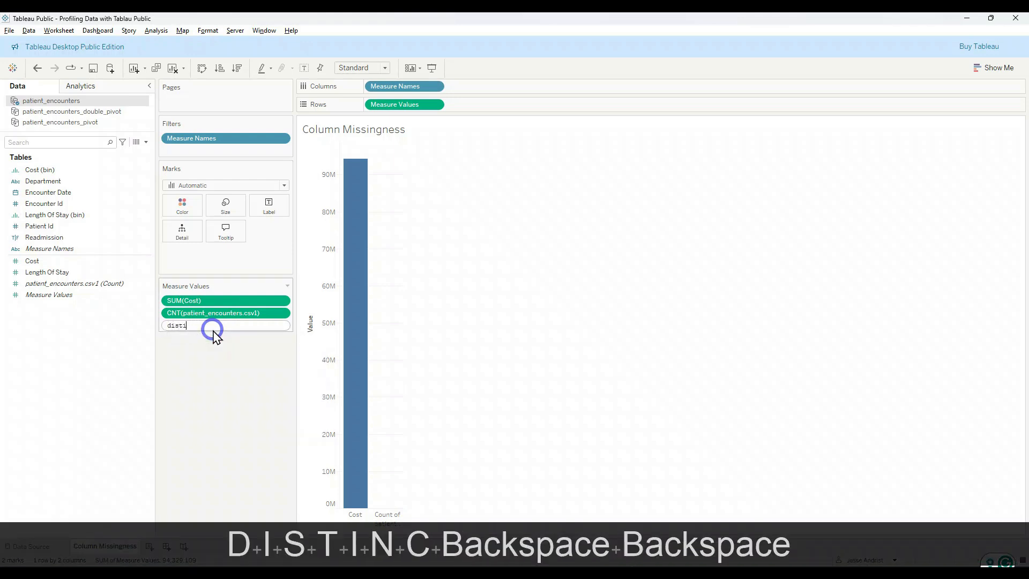
{"action": "key", "text": "BackSpace"}
{"action": "key", "text": "BackSpace"}
Step: Enter COUNTD of Encounter Id as the inline calculation among the Measure Values
{"action": "type", "text": "count"}
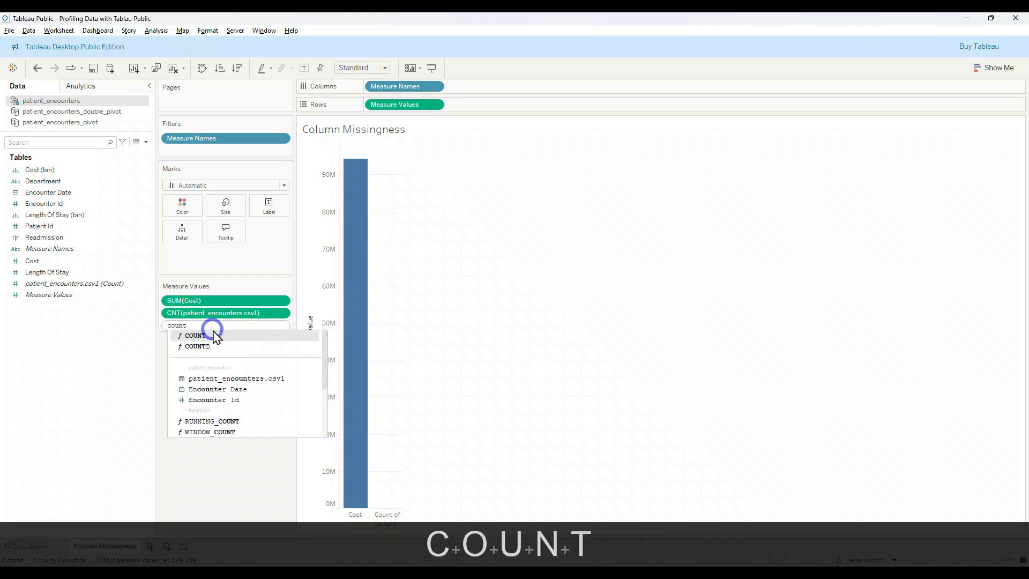
{"action": "key", "text": "Down"}
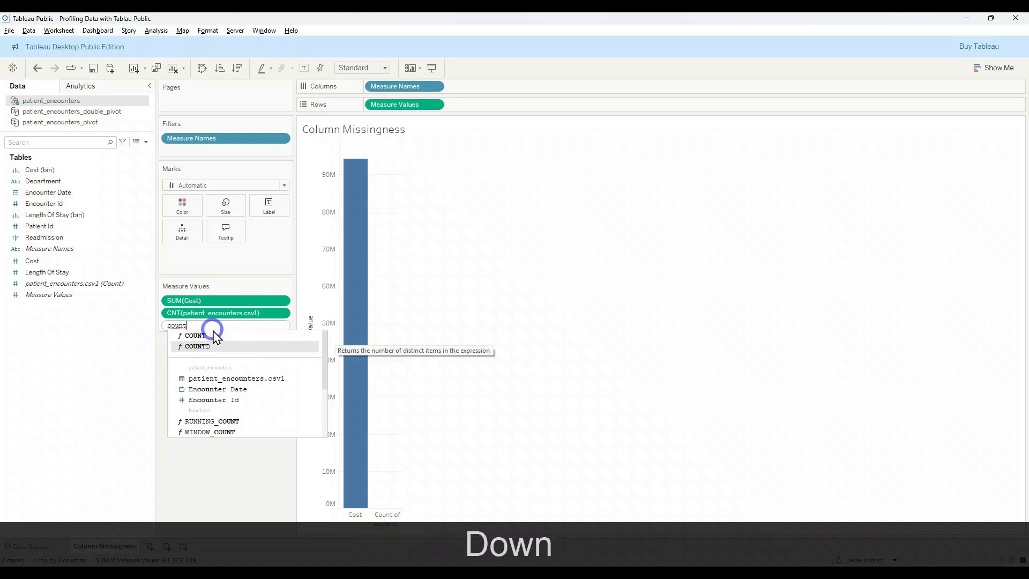
{"action": "key", "text": "Tab"}
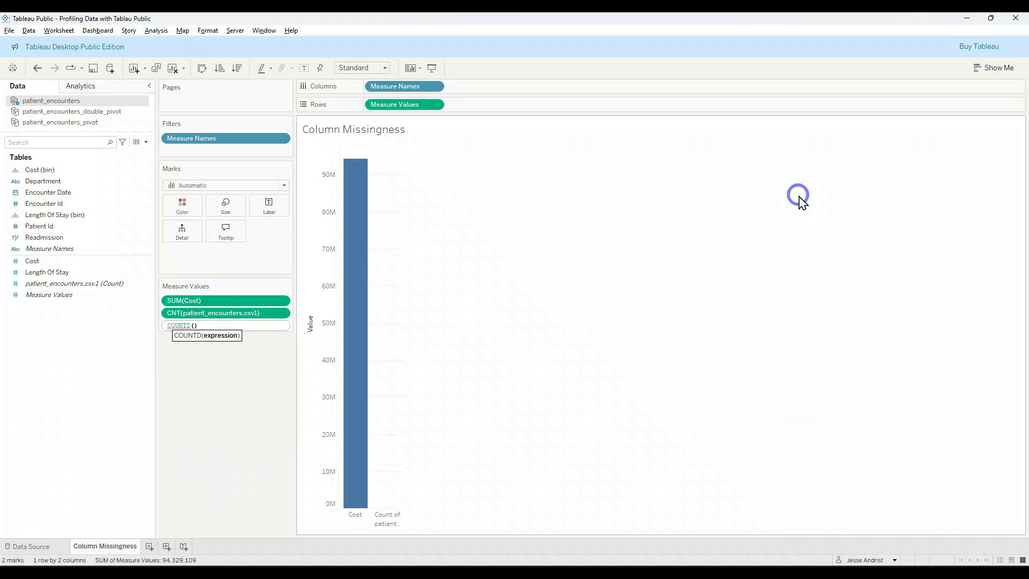
{"action": "type", "text": "enc"}
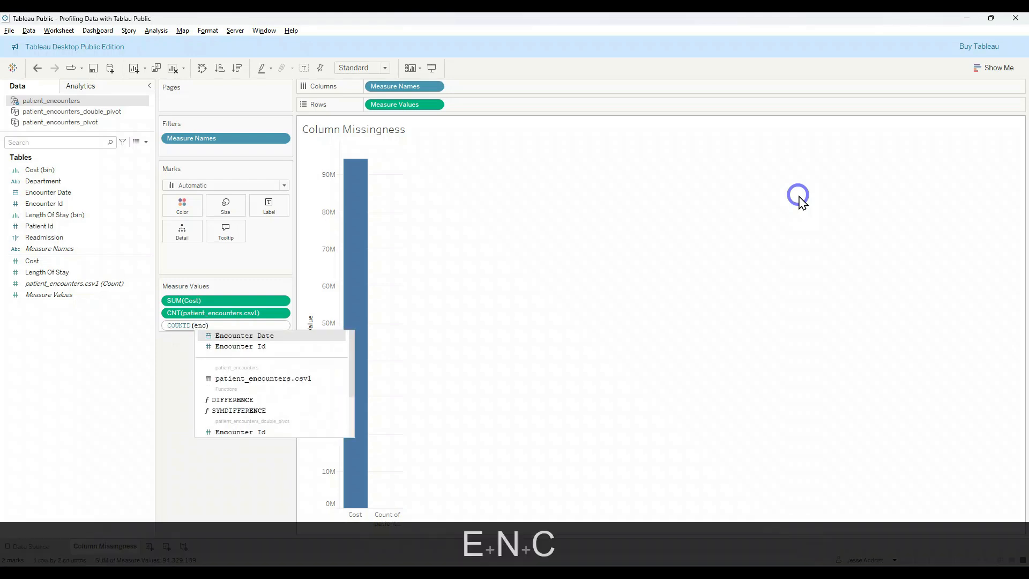
{"action": "key", "text": "Down"}
{"action": "key", "text": "Tab"}
{"action": "key", "text": "Return"}
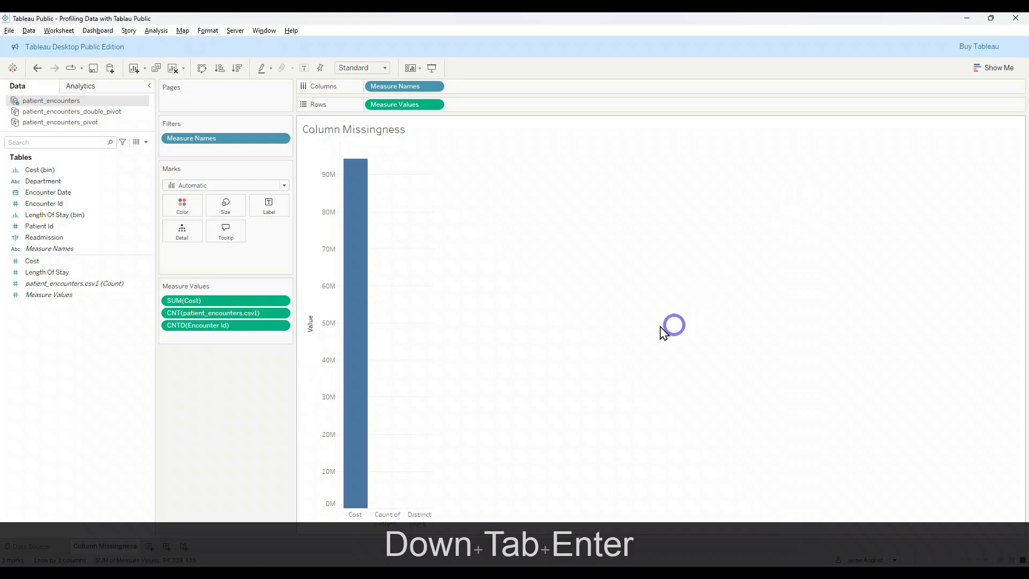
Step: Remove the patient_encounters.csv1 count from the Measure Values and show the remaining measures as a text table
{"action": "left_click_drag", "start_coordinate": [260, 311], "coordinate": [107, 322]}
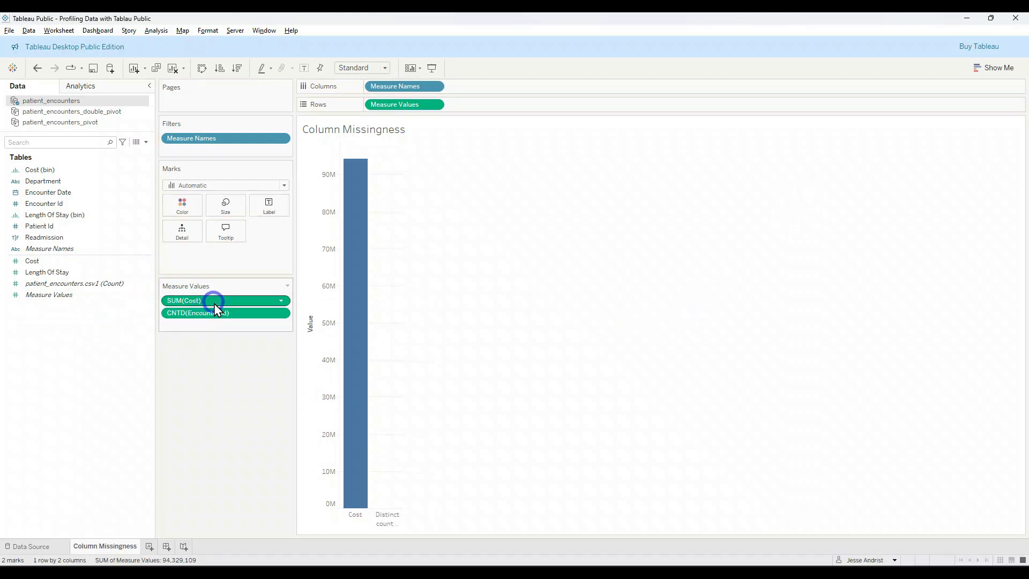
{"action": "left_click", "coordinate": [1007, 70]}
{"action": "left_click", "coordinate": [939, 98]}
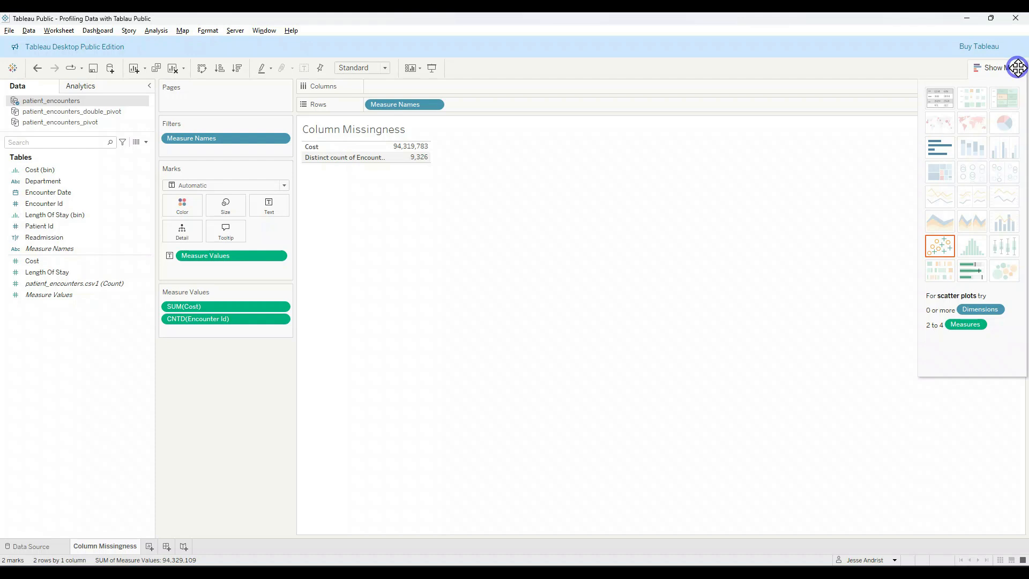
Step: Replace SUM(Cost) with the patient_encounters.csv1 count in the Measure Values, and widen the table's label column to fit the full names
{"action": "left_click", "coordinate": [95, 284]}
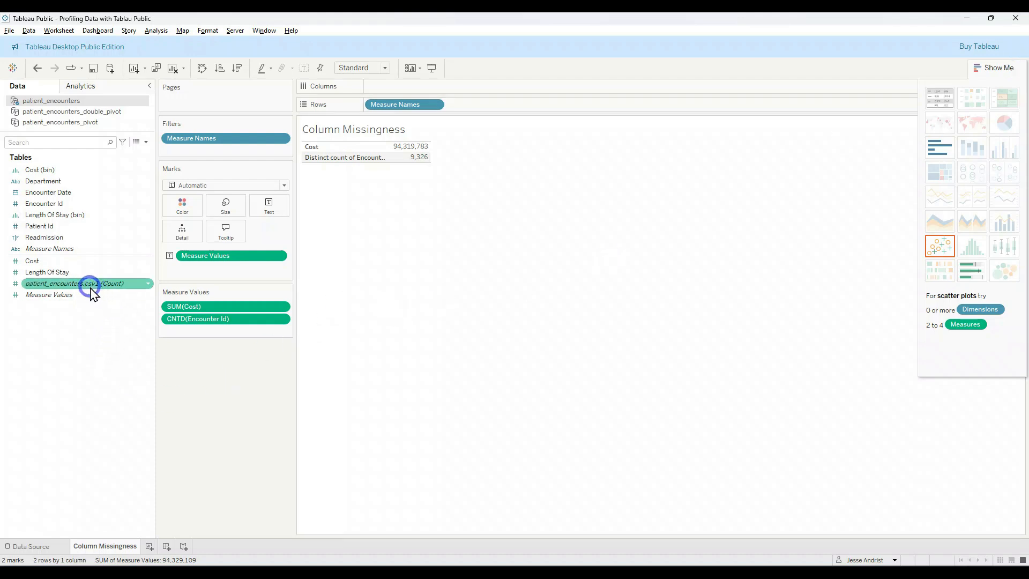
{"action": "left_click_drag", "start_coordinate": [77, 283], "coordinate": [230, 416]}
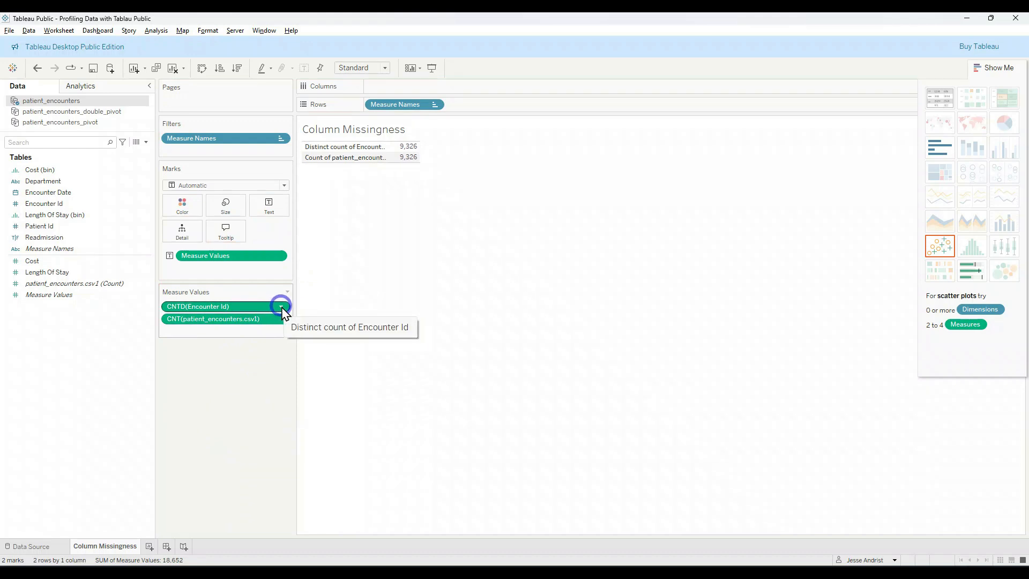
{"action": "left_click", "coordinate": [1010, 65]}
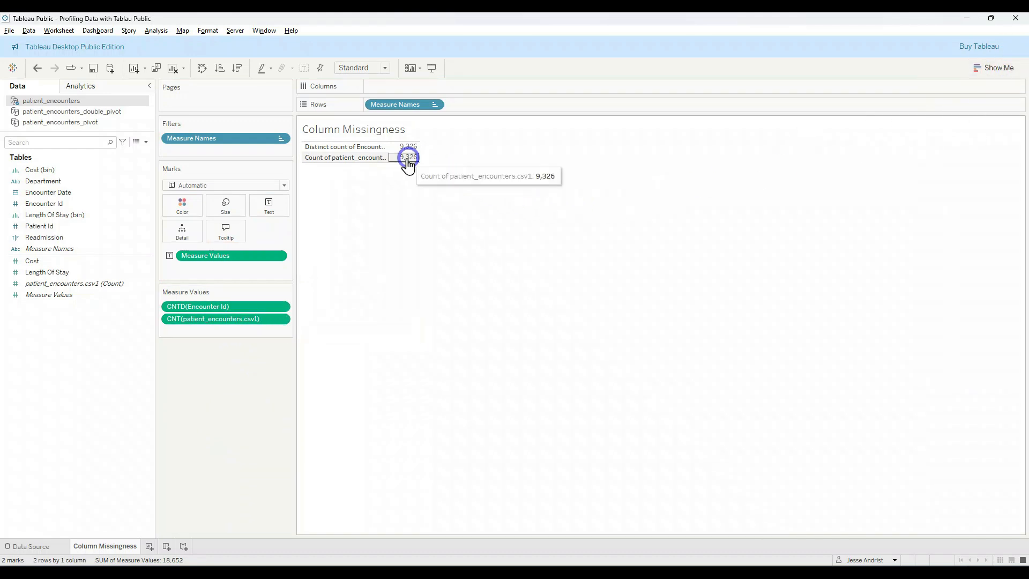
{"action": "left_click_drag", "start_coordinate": [385, 156], "coordinate": [437, 159]}
Step: Rename the Column Missingness sheet as Unique and add a new worksheet
{"action": "double_click", "coordinate": [107, 547]}
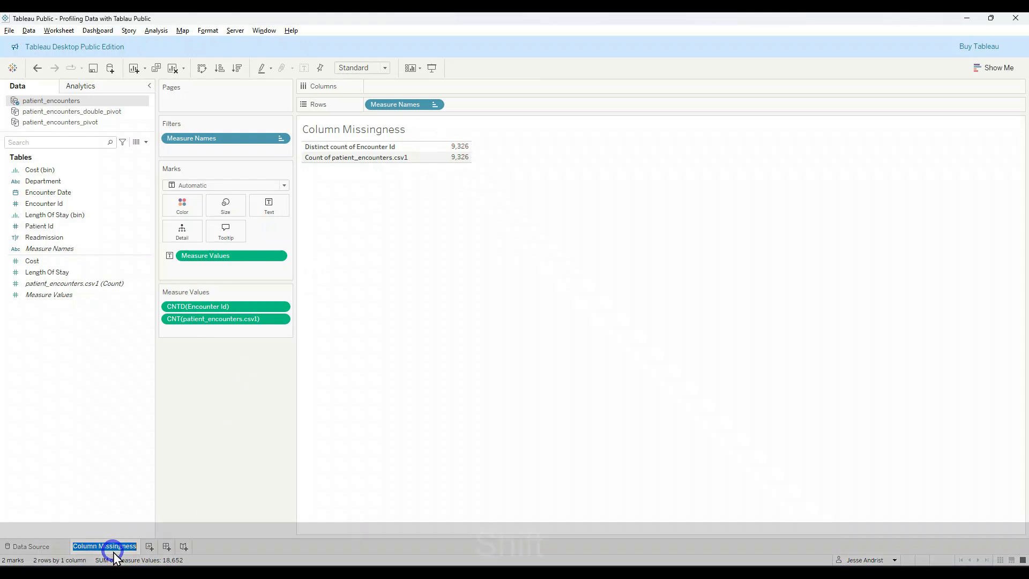
{"action": "type", "text": "Unique"}
{"action": "key", "text": "Return"}
{"action": "left_click", "coordinate": [107, 547]}
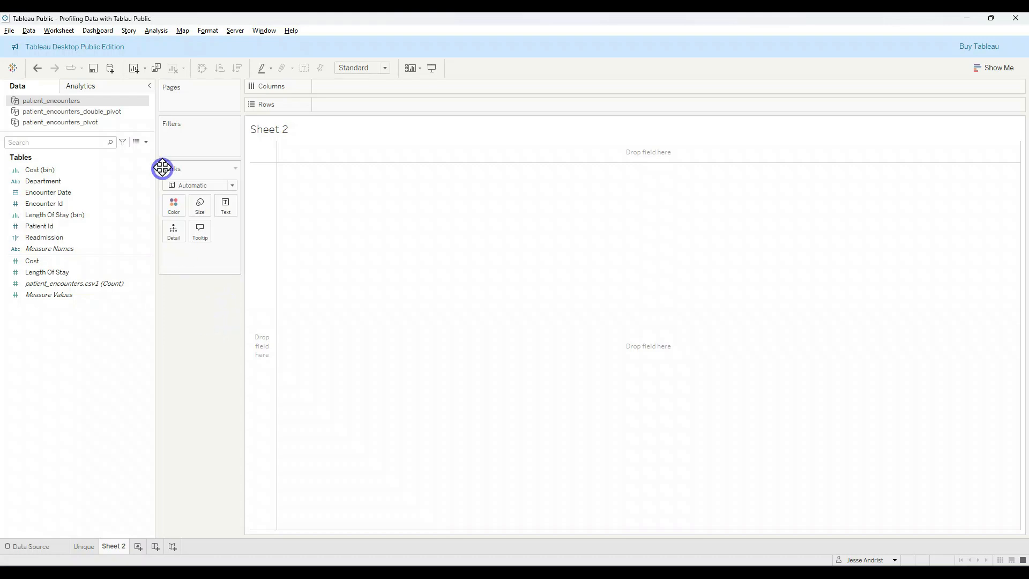
Step: Build a text table from patient_encounters_pivot with Pivot Field Names as rows and the patient_encounters.csv1 count as values
{"action": "left_click", "coordinate": [37, 124]}
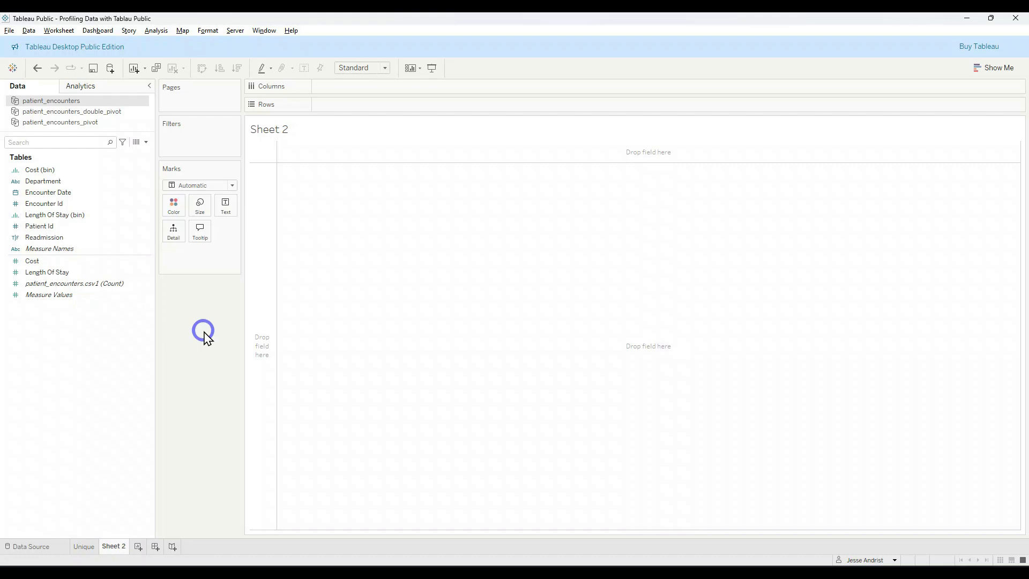
{"action": "left_click", "coordinate": [83, 124]}
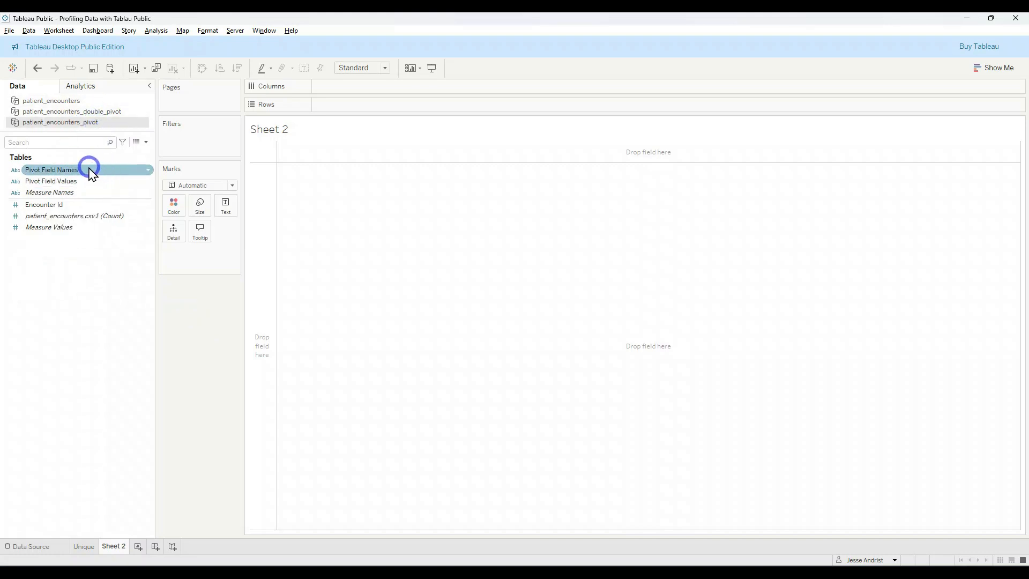
{"action": "left_click", "coordinate": [55, 171]}
{"action": "left_click_drag", "start_coordinate": [57, 177], "coordinate": [261, 220]}
{"action": "left_click", "coordinate": [115, 216]}
{"action": "left_click_drag", "start_coordinate": [115, 219], "coordinate": [317, 203]}
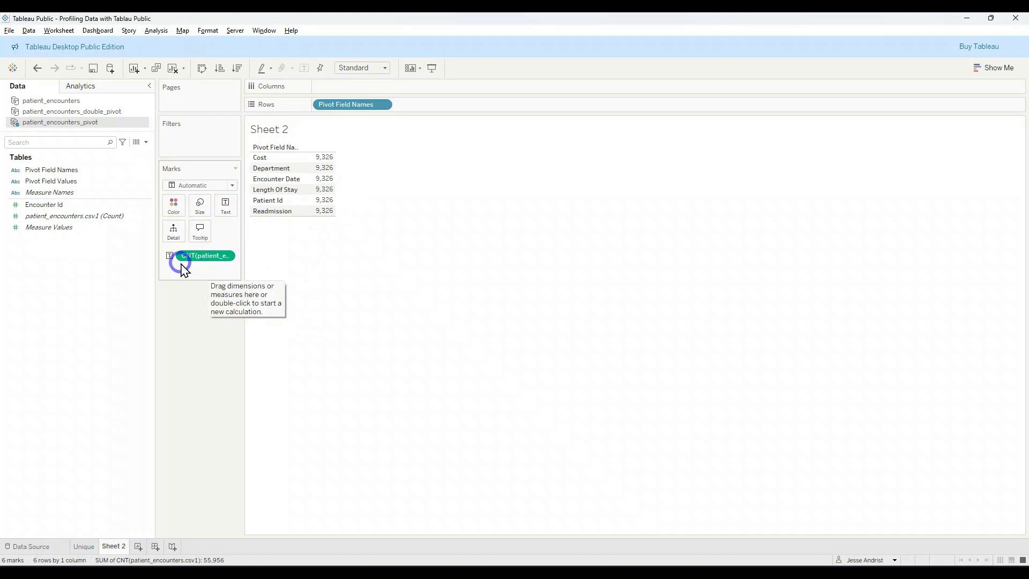
Step: Create a calculated field named Missing in the patient_encounters_pivot data source
{"action": "left_click", "coordinate": [156, 31]}
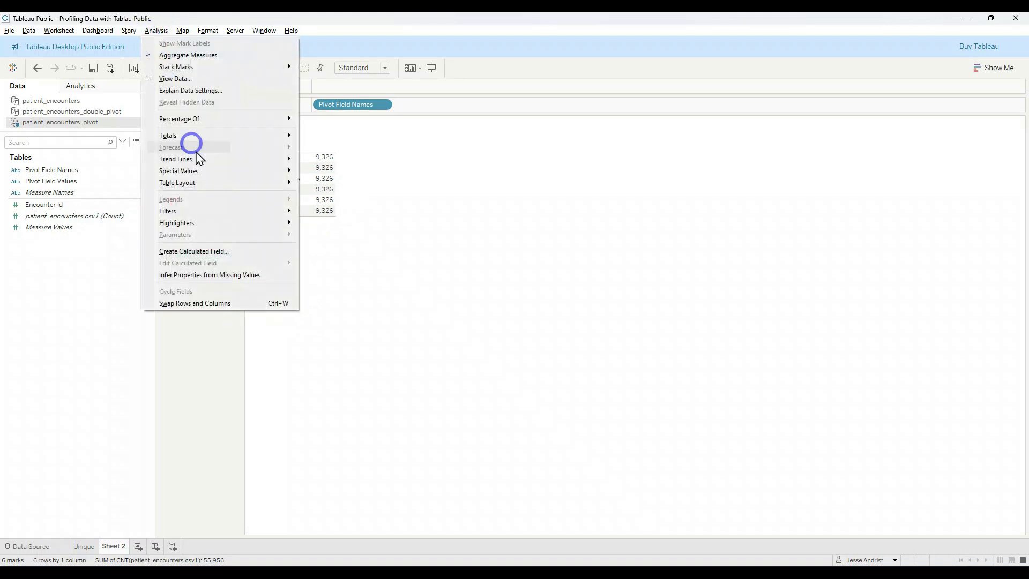
{"action": "left_click", "coordinate": [249, 256]}
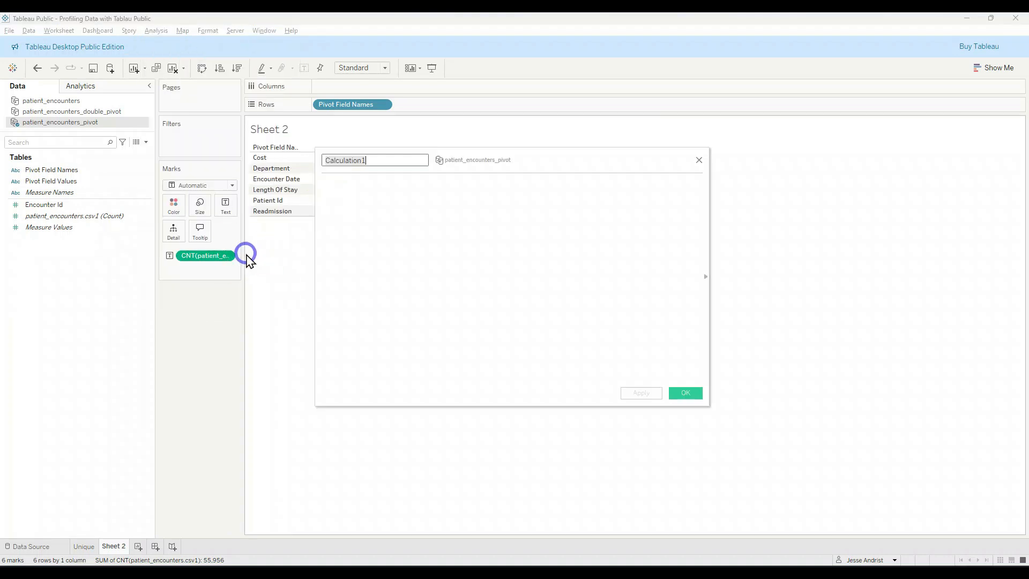
{"action": "type", "text": "Missing"}
{"action": "key", "text": "Tab"}
{"action": "type", "text": "coun"}
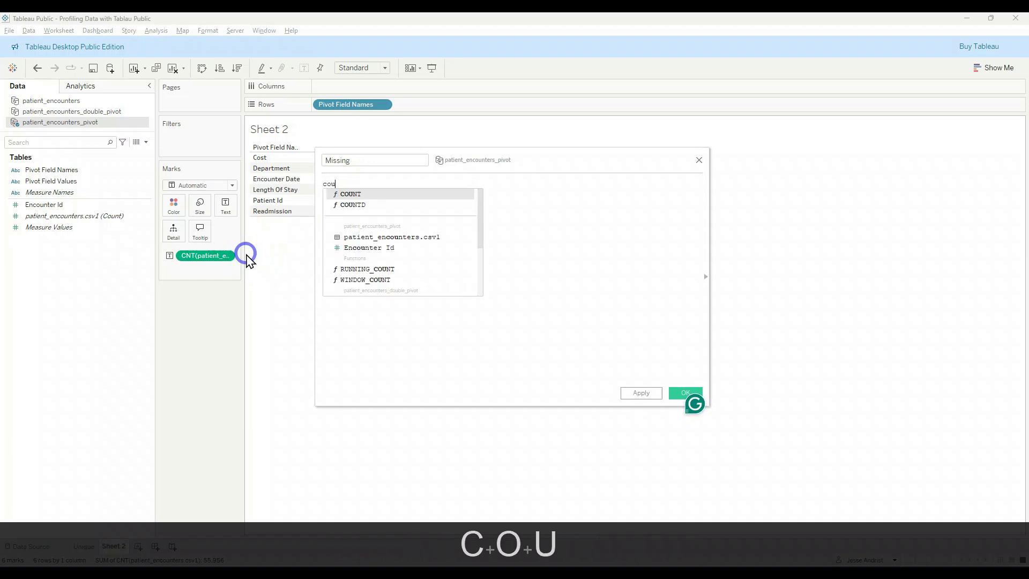
{"action": "key", "text": "BackSpace"}
{"action": "key", "text": "BackSpace"}
{"action": "key", "text": "BackSpace"}
{"action": "key", "text": "BackSpace"}
Step: Start the Missing formula with the condition IF isnull([Pivot Field Values])
{"action": "type", "text": "IF "}
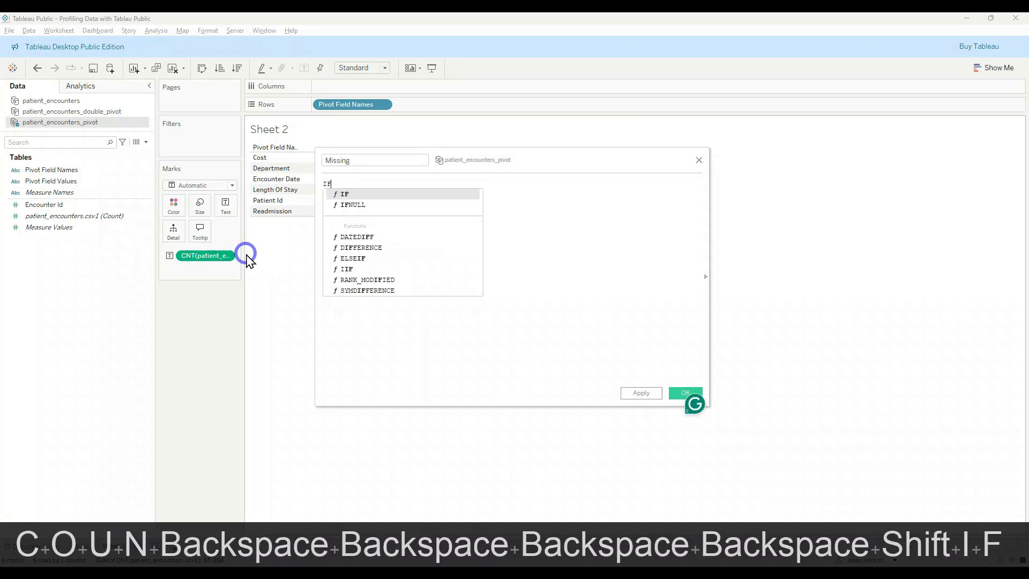
{"action": "type", "text": "pi"}
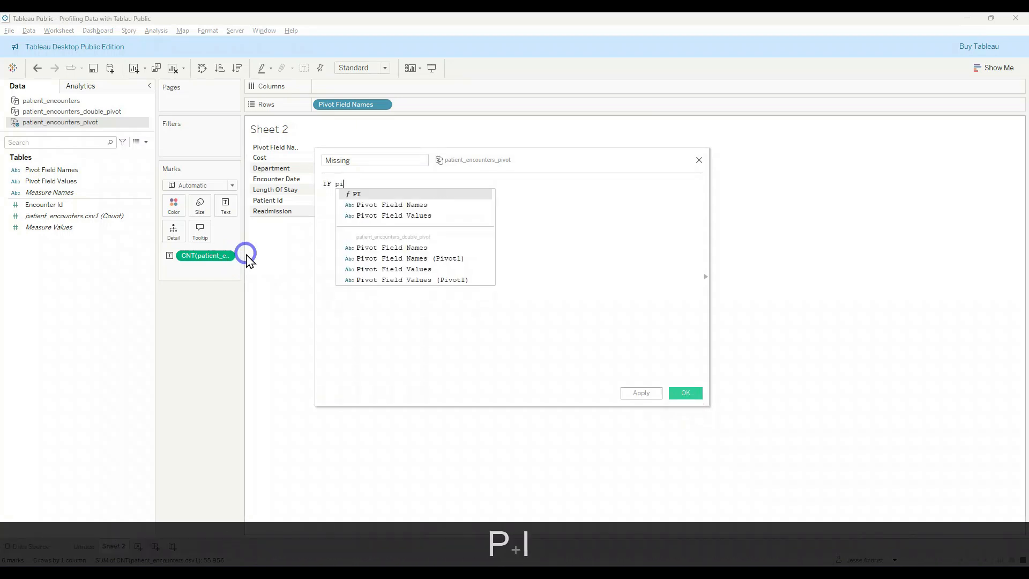
{"action": "key", "text": "Down"}
{"action": "key", "text": "Down"}
{"action": "key", "text": "Tab"}
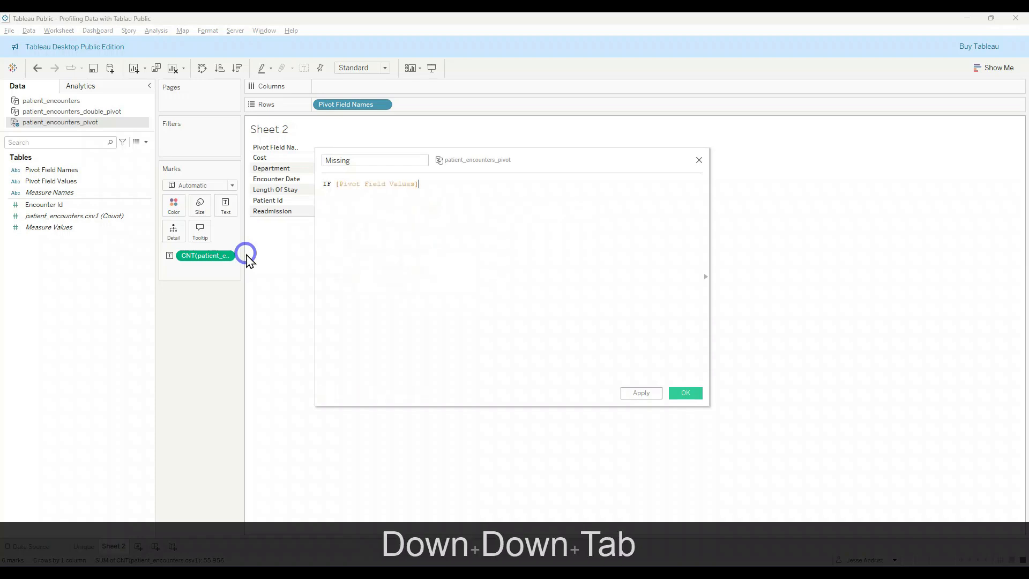
{"action": "key", "text": "Left"}
{"action": "type", "text": "isnull("}
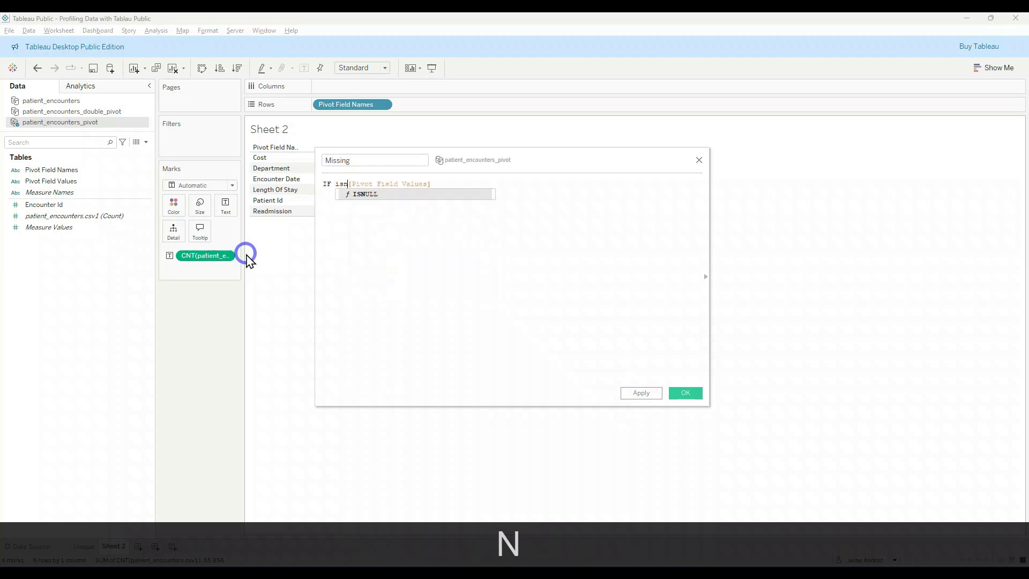
{"action": "key", "text": "End"}
{"action": "type", "text": ")"}
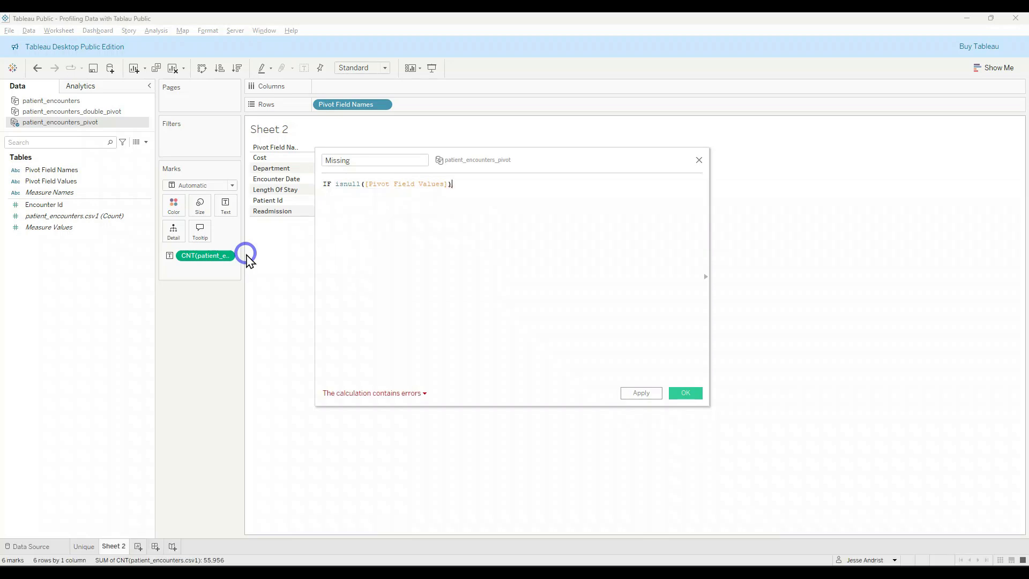
Step: Complete the IF statement with then 1 ELSE 0 end, so null values are flagged as 1
{"action": "type", "text": "then "}
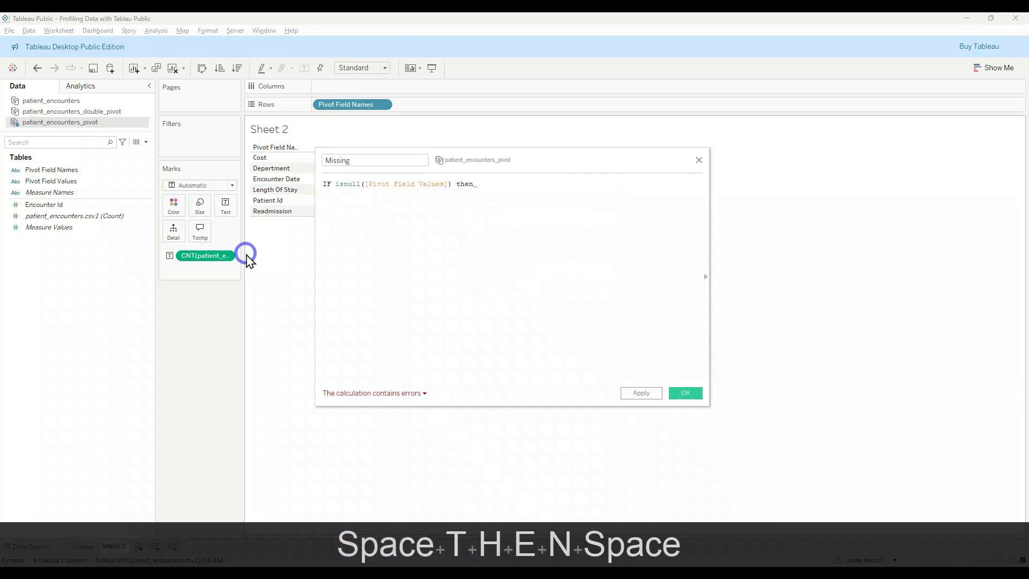
{"action": "type", "text": "1 fel"}
{"action": "key", "text": "BackSpace"}
{"action": "key", "text": "BackSpace"}
{"action": "key", "text": "BackSpace"}
{"action": "type", "text": "else"}
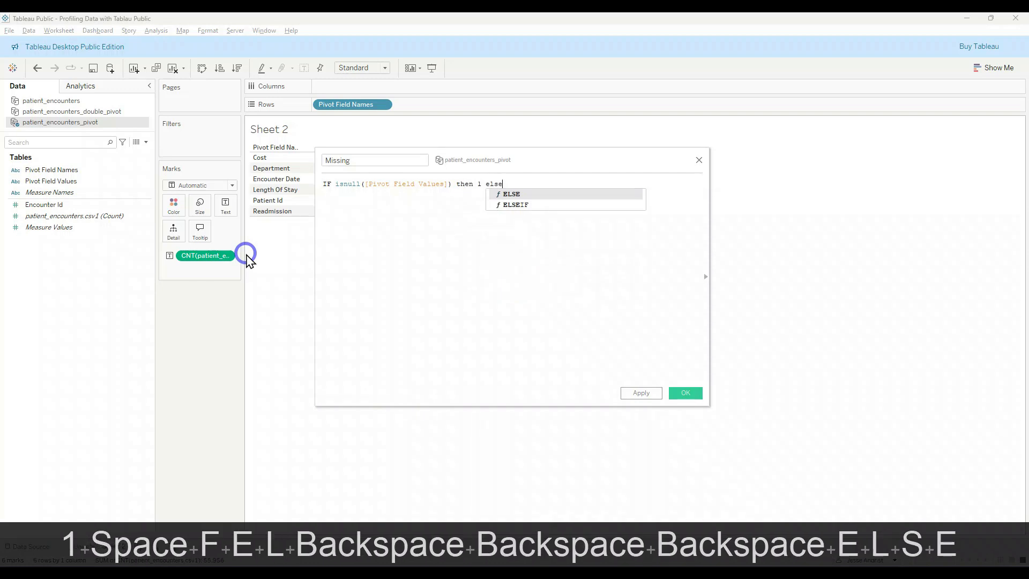
{"action": "key", "text": "Tab"}
{"action": "type", "text": "0 end"}
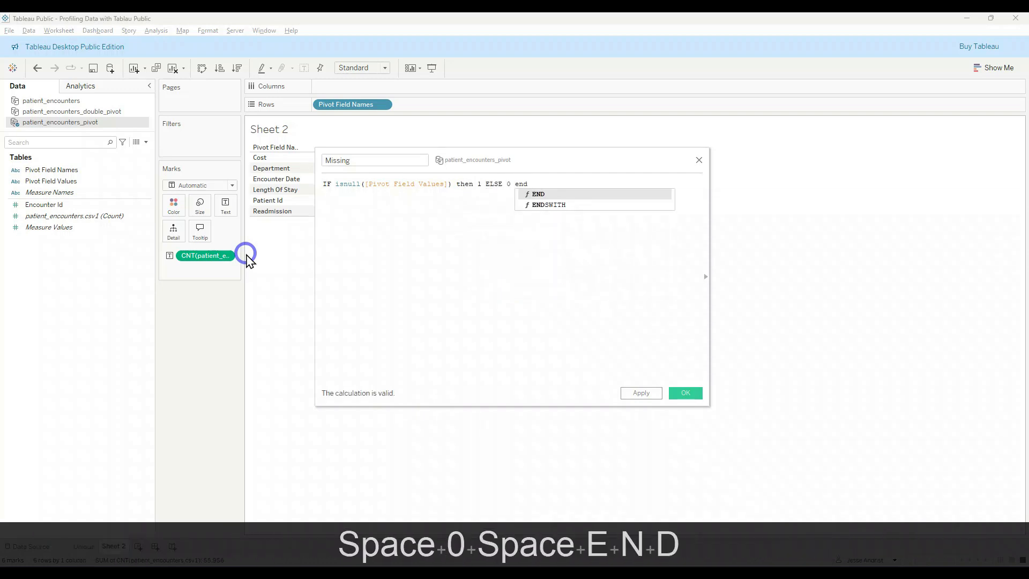
Step: Wrap the whole IF statement in sum() and save the Missing calculation
{"action": "key", "text": "Home"}
{"action": "type", "text": "sum("}
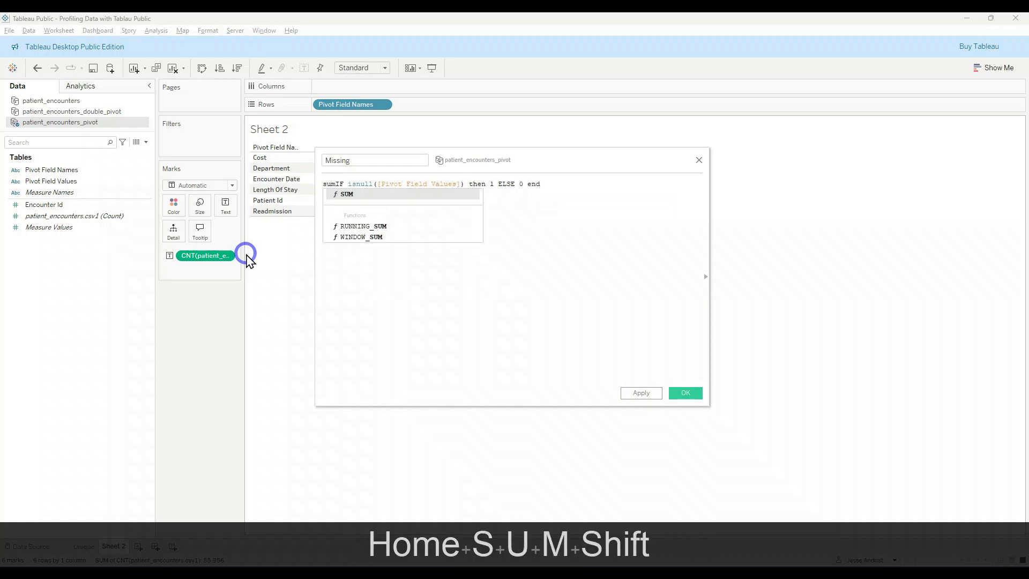
{"action": "key", "text": "End"}
{"action": "type", "text": ")"}
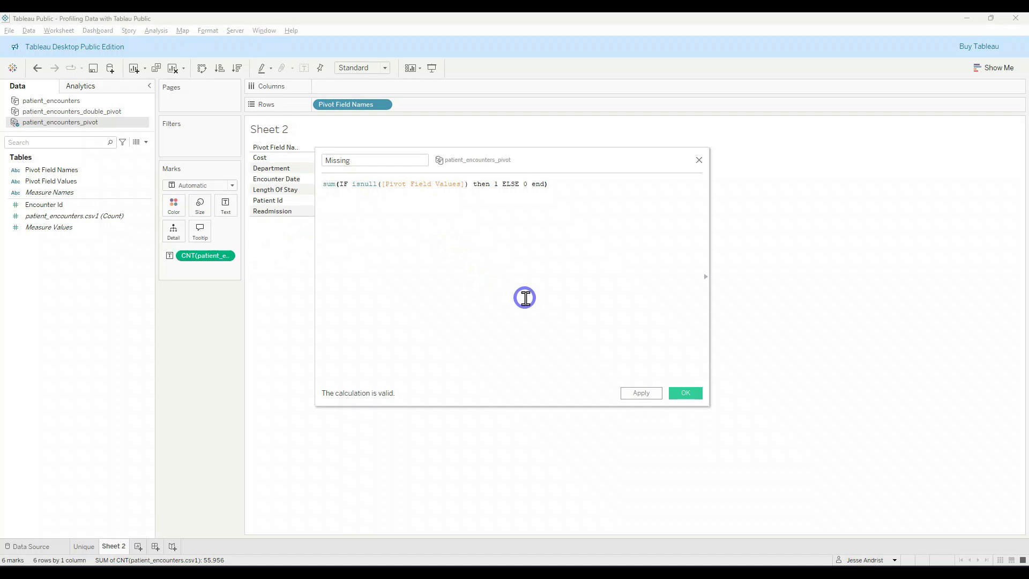
{"action": "left_click", "coordinate": [685, 392]}
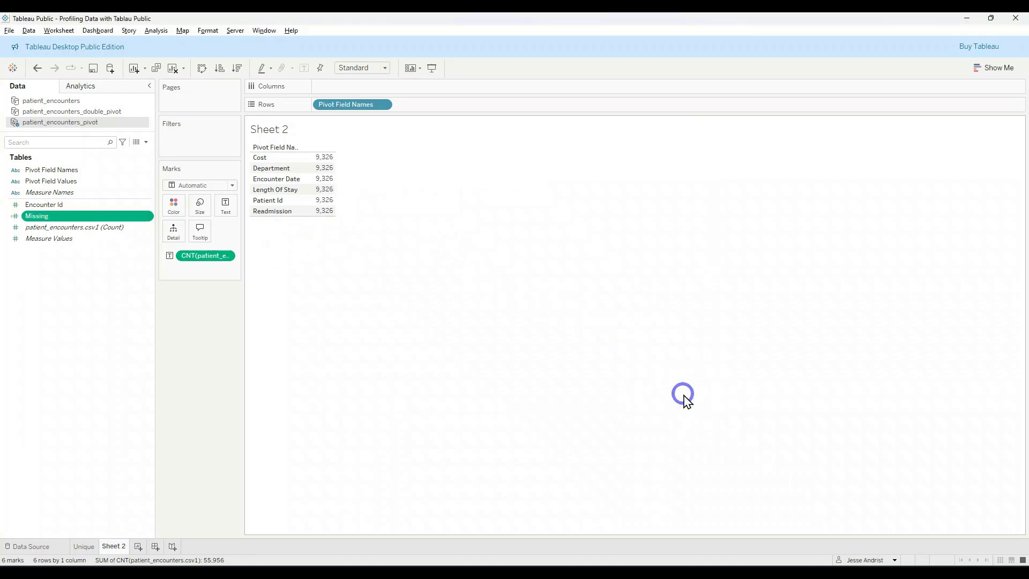
Step: Add the Missing measure to the text table beside the patient_encounters.csv1 count
{"action": "left_click", "coordinate": [67, 215]}
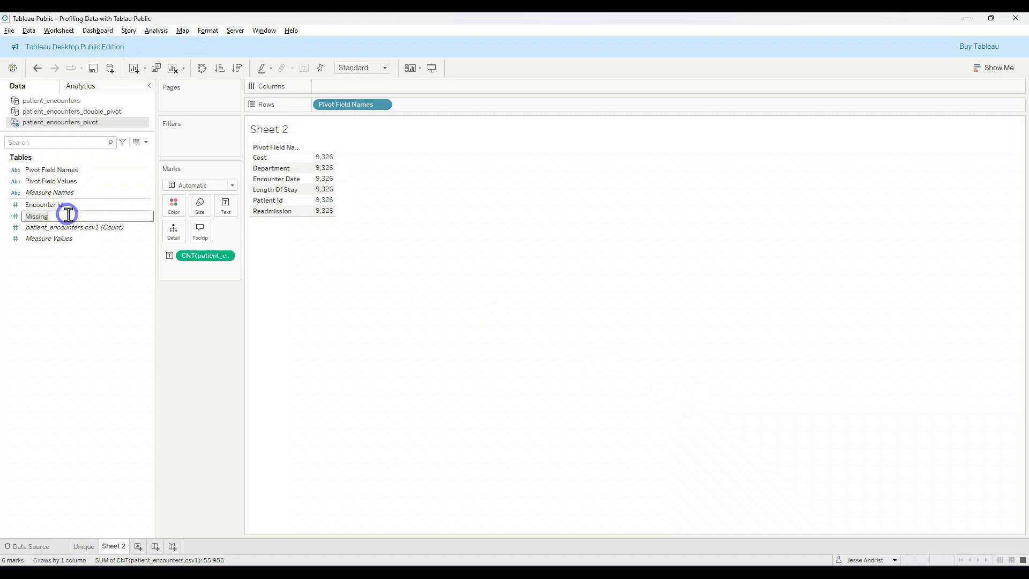
{"action": "left_click", "coordinate": [77, 254]}
{"action": "double_click", "coordinate": [78, 219]}
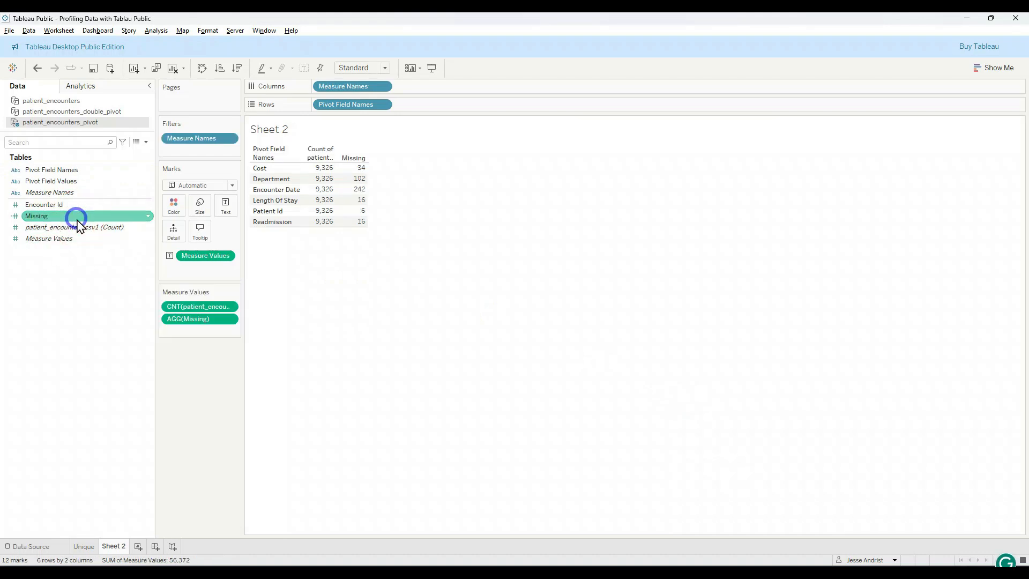
Step: Widen the area holding the marks and measure values, and widen the table's value columns to fit their headers
{"action": "left_click_drag", "start_coordinate": [247, 302], "coordinate": [274, 303]}
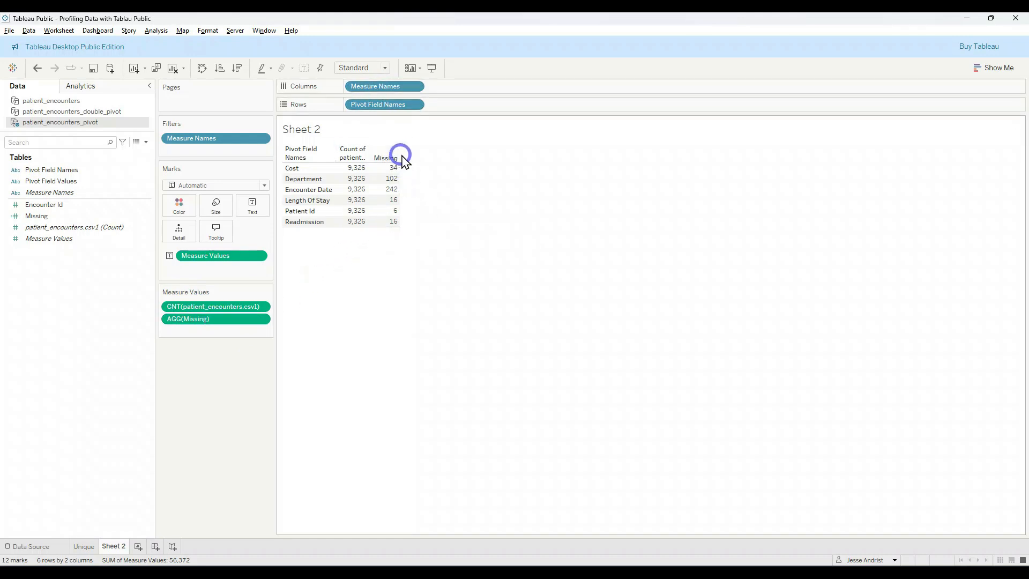
{"action": "left_click_drag", "start_coordinate": [403, 159], "coordinate": [442, 159]}
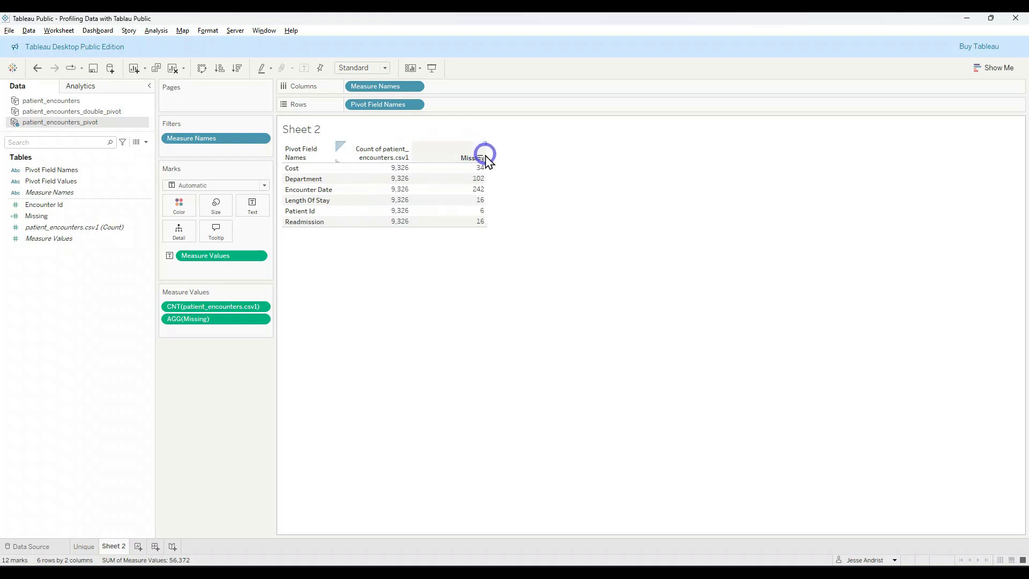
{"action": "mouse_move", "coordinate": [399, 220]}
{"action": "mouse_move", "coordinate": [380, 169]}
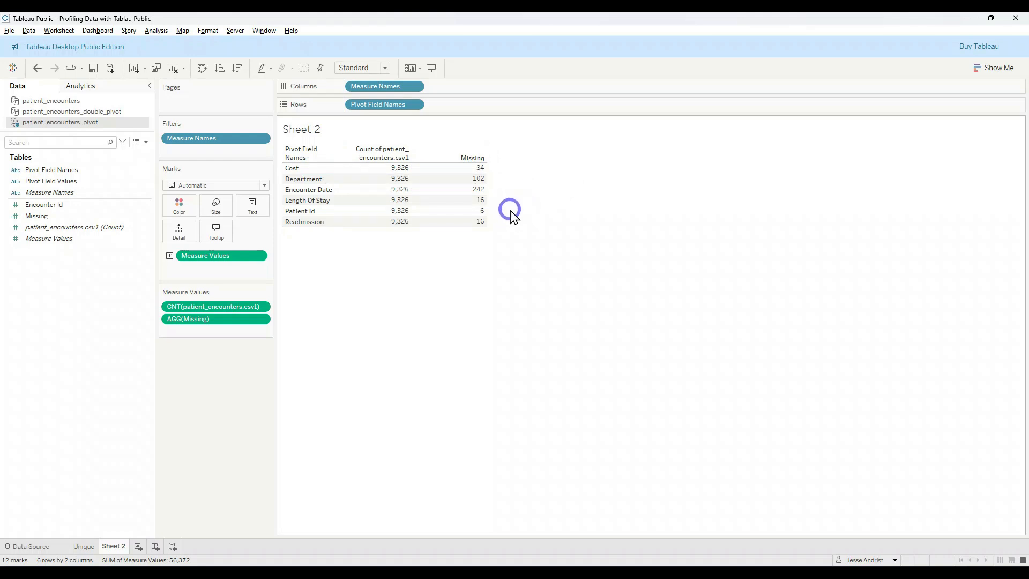
Step: Create a calculated field named % Missing in patient_encounters_pivot and start its formula with [Missing]
{"action": "left_click", "coordinate": [156, 30]}
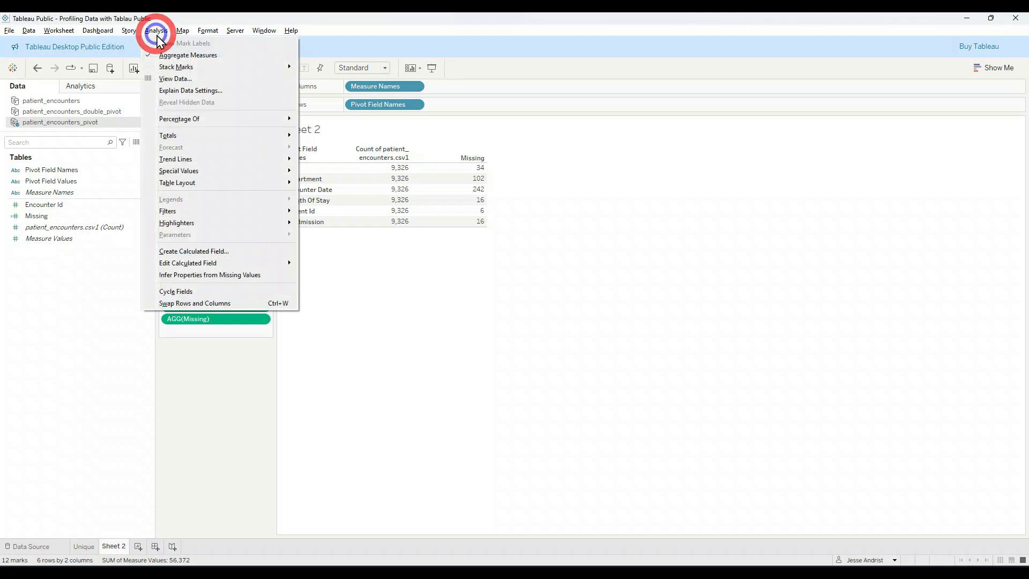
{"action": "left_click", "coordinate": [204, 250]}
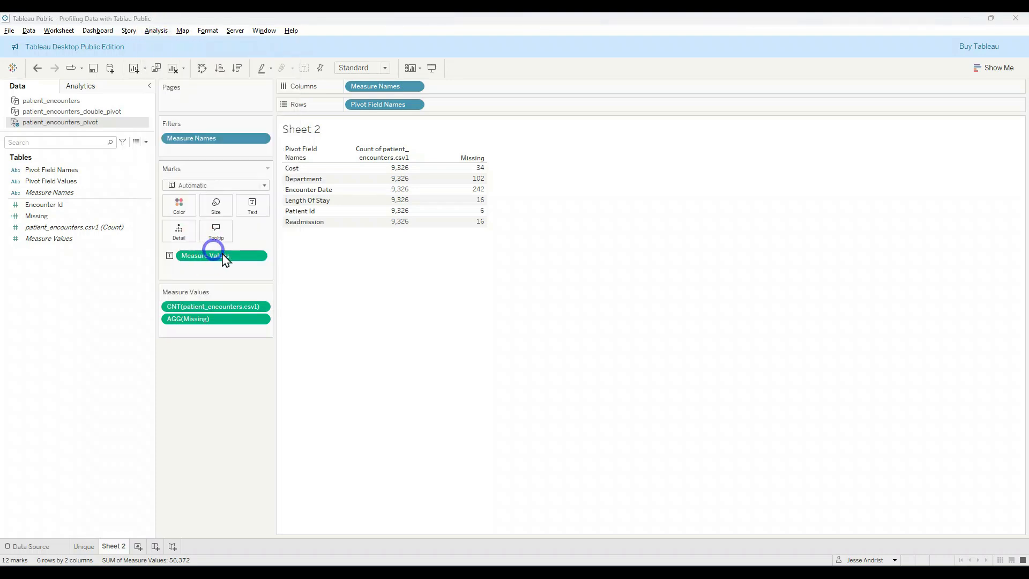
{"action": "type", "text": "% Missing"}
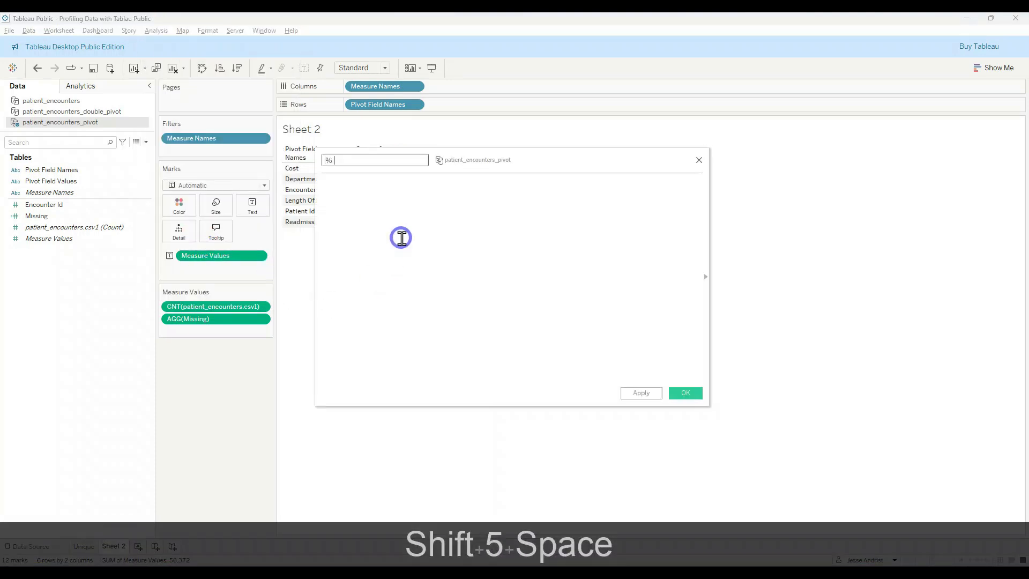
{"action": "key", "text": "Tab"}
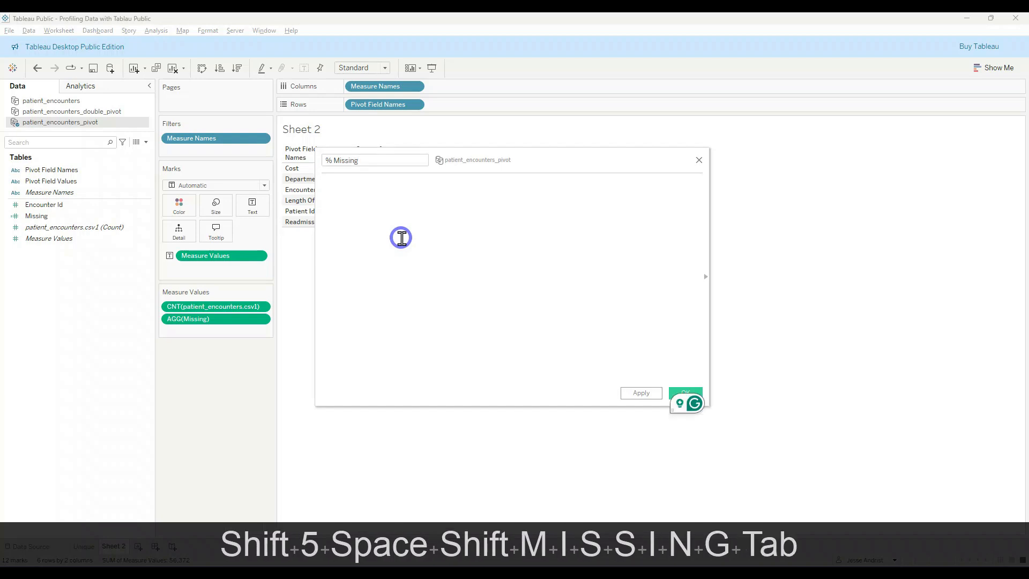
{"action": "type", "text": "miss"}
{"action": "key", "text": "Tab"}
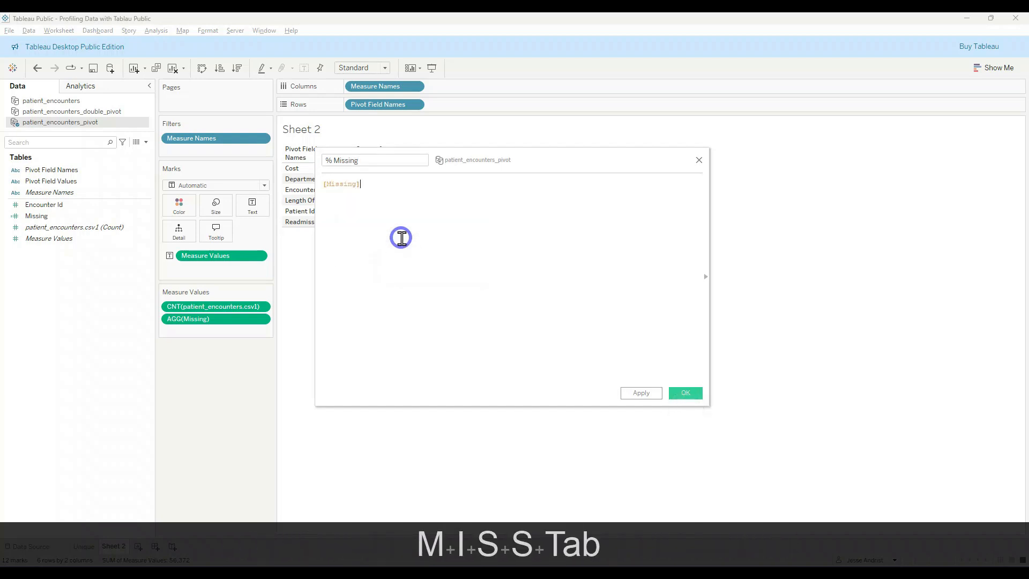
Step: Divide [Missing] by COUNT([patient_encounters.csv1]) in the % Missing formula and save the calculation
{"action": "type", "text": "/ count"}
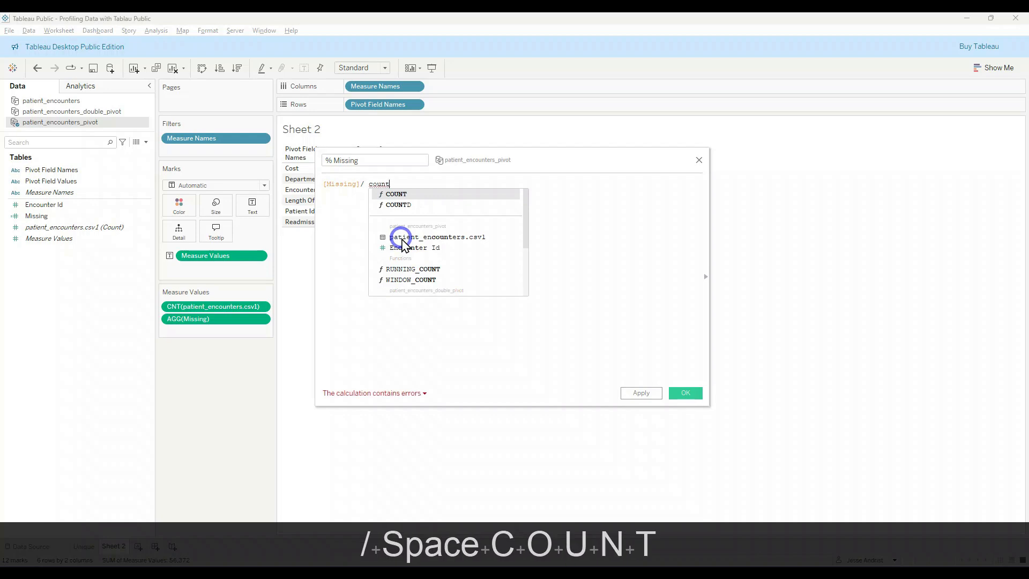
{"action": "key", "text": "BackSpace"}
{"action": "key", "text": "BackSpace"}
{"action": "key", "text": "BackSpace"}
{"action": "key", "text": "BackSpace"}
{"action": "key", "text": "BackSpace"}
{"action": "left_click_drag", "start_coordinate": [51, 226], "coordinate": [429, 185]}
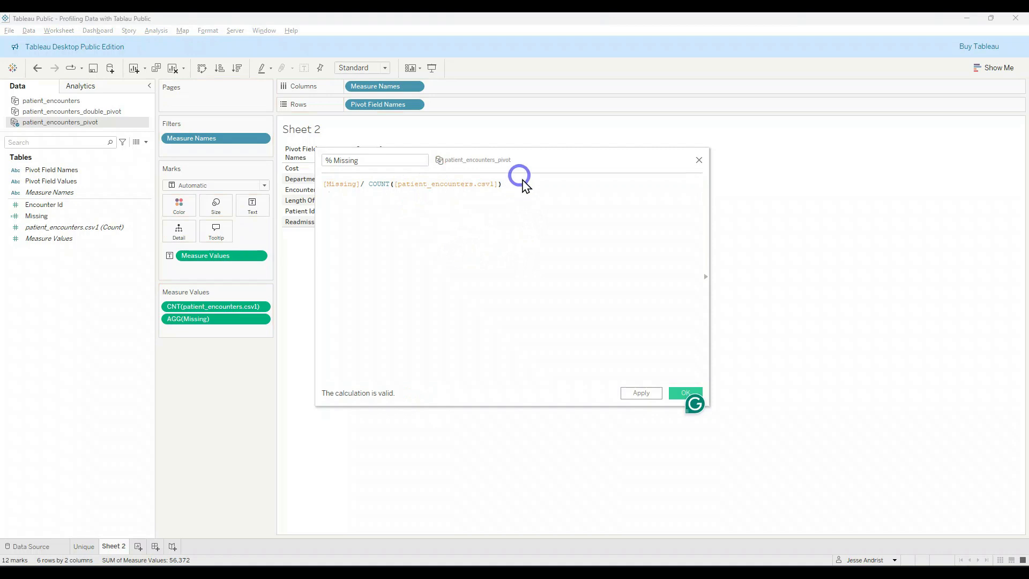
{"action": "double_click", "coordinate": [380, 185]}
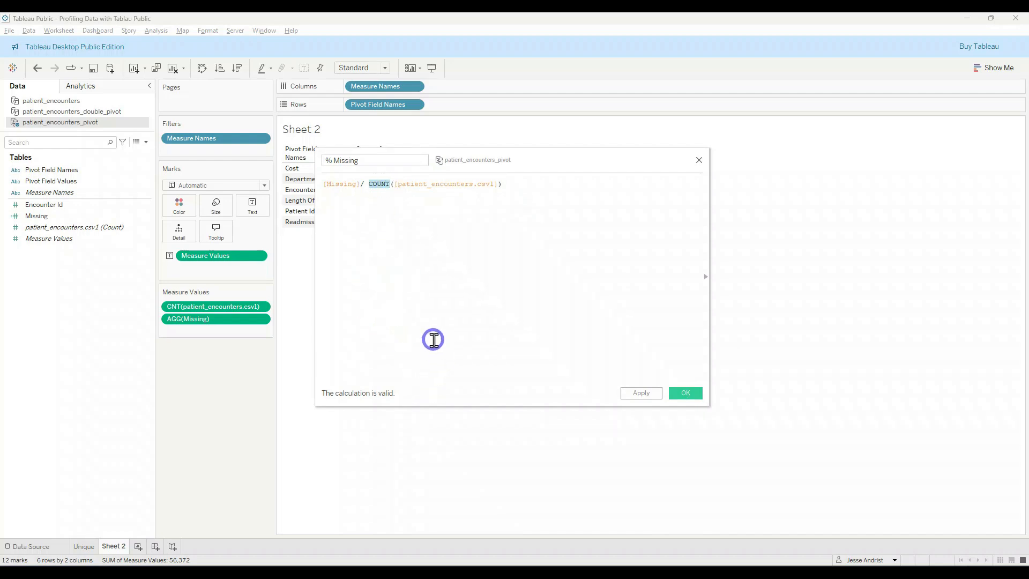
{"action": "left_click_drag", "start_coordinate": [395, 184], "coordinate": [498, 184]}
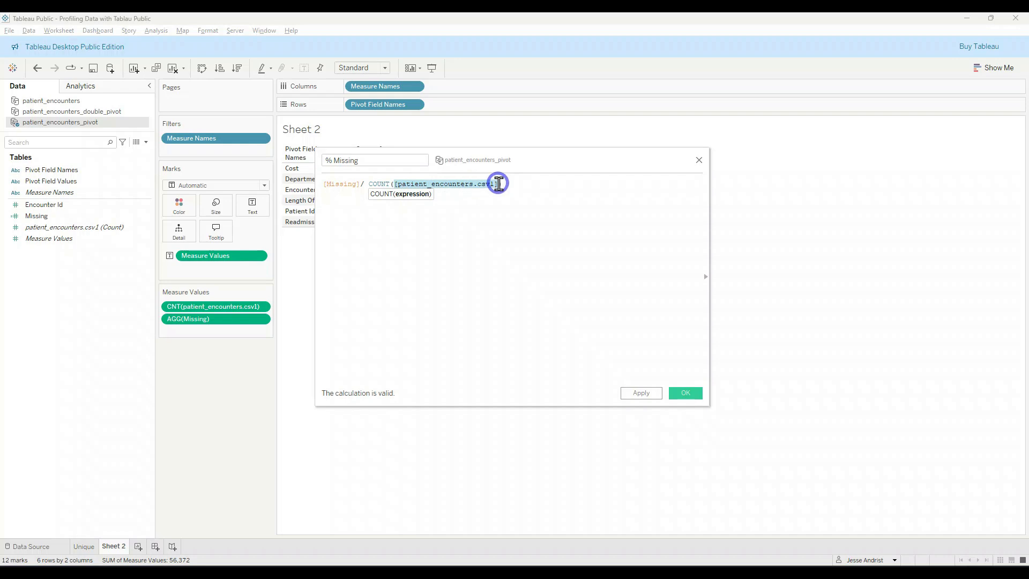
{"action": "left_click", "coordinate": [685, 392]}
Step: Add % Missing as the last of the Measure Values and format it as a percentage with 2 decimal places
{"action": "left_click_drag", "start_coordinate": [40, 204], "coordinate": [213, 330]}
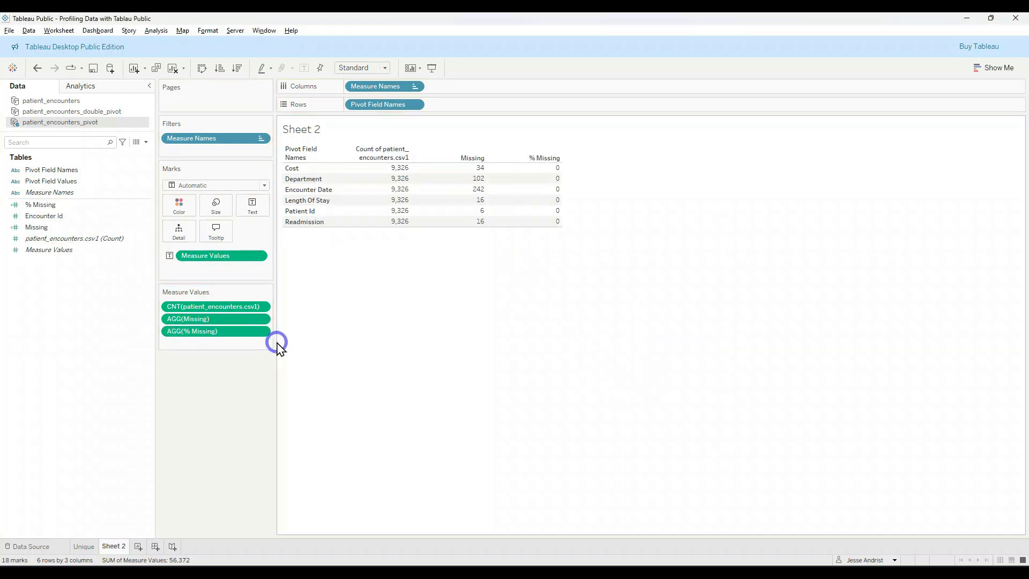
{"action": "left_click", "coordinate": [262, 332]}
{"action": "left_click", "coordinate": [234, 376]}
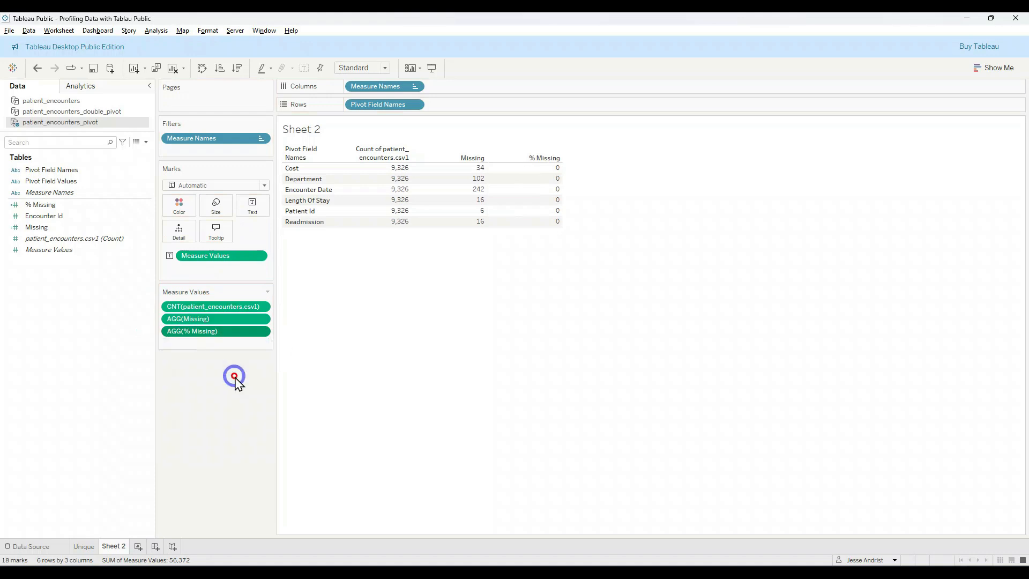
{"action": "left_click", "coordinate": [80, 152]}
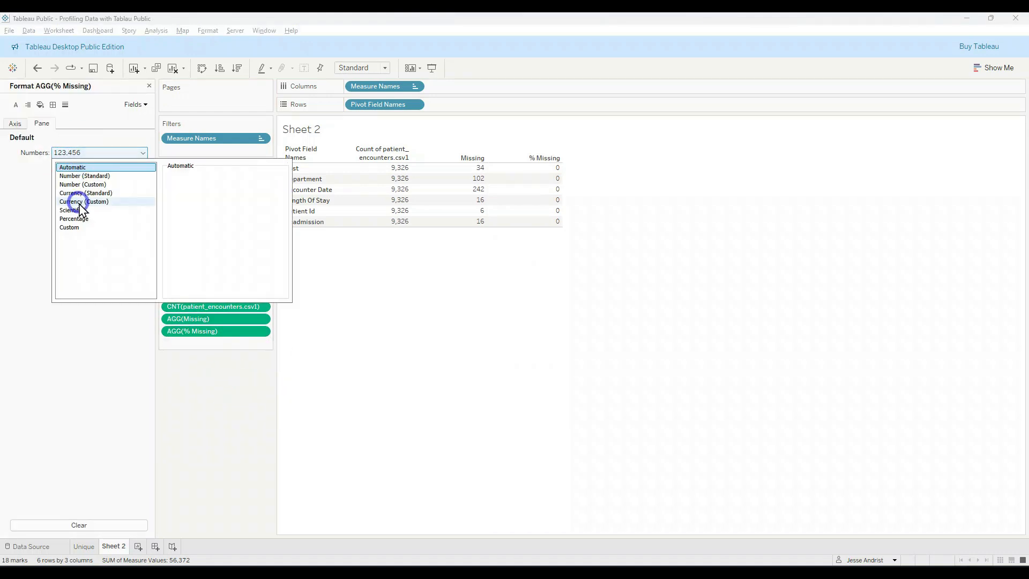
{"action": "left_click", "coordinate": [80, 219]}
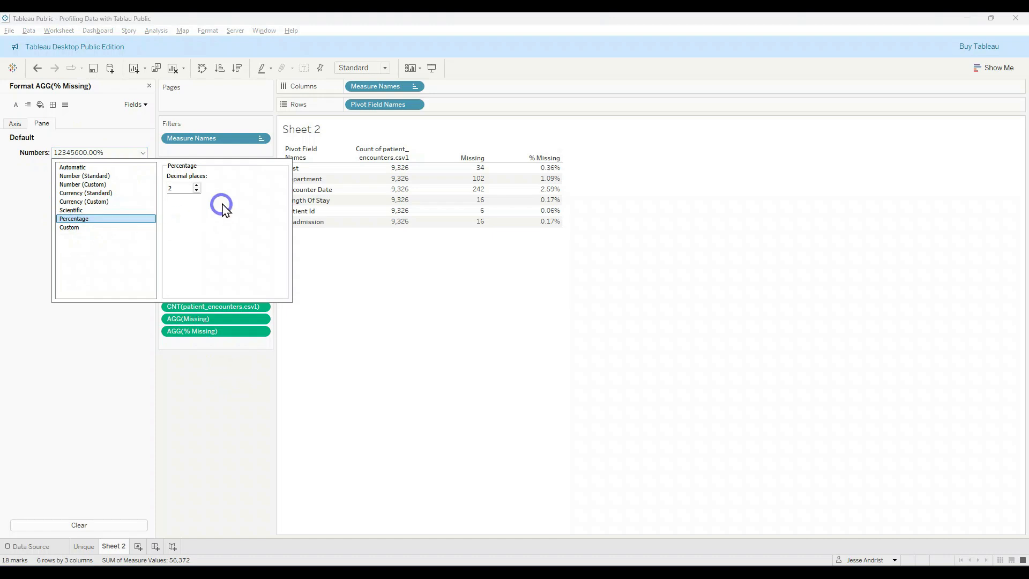
{"action": "left_click", "coordinate": [537, 274]}
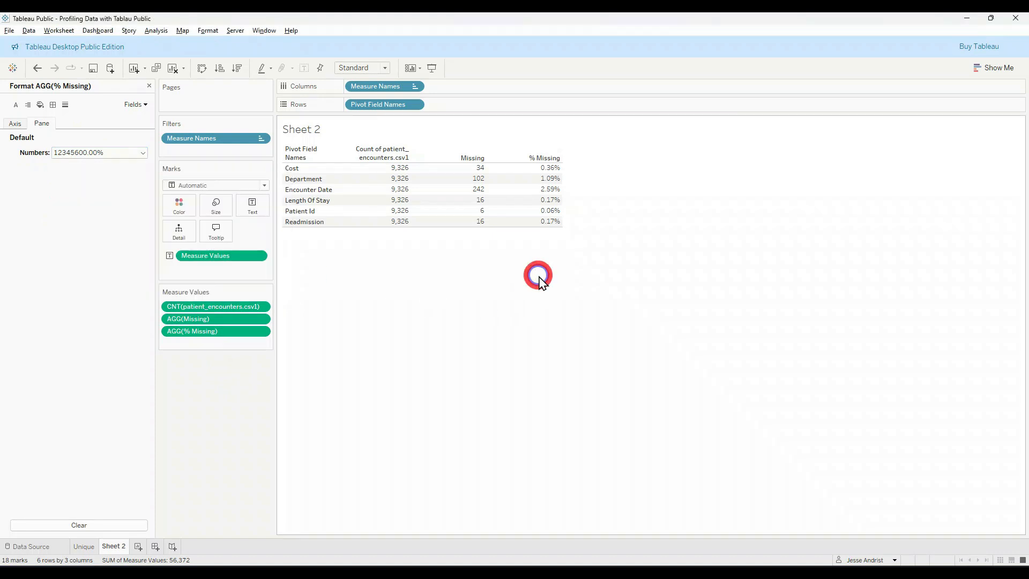
{"action": "left_click", "coordinate": [545, 195]}
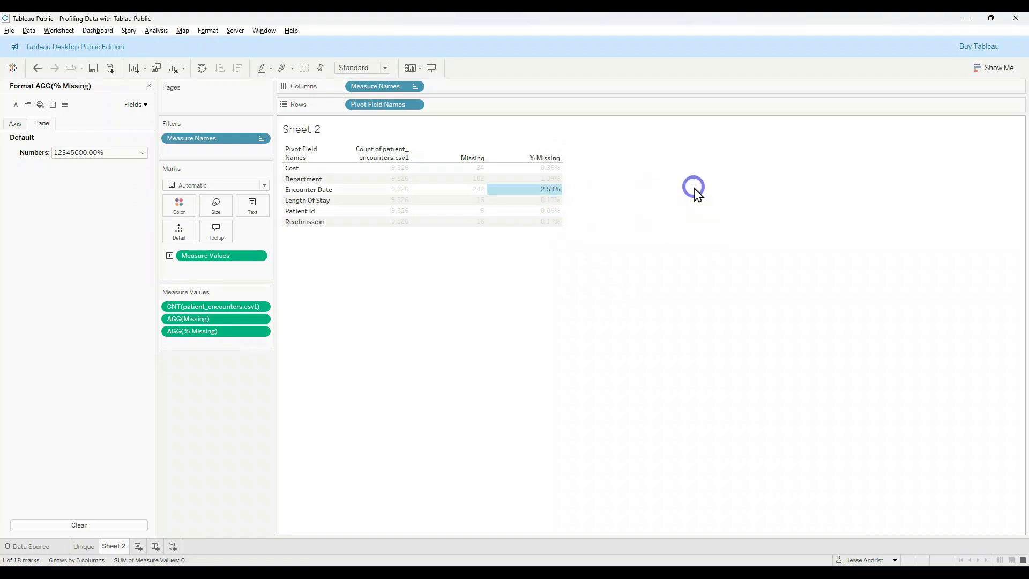
{"action": "left_click", "coordinate": [536, 191]}
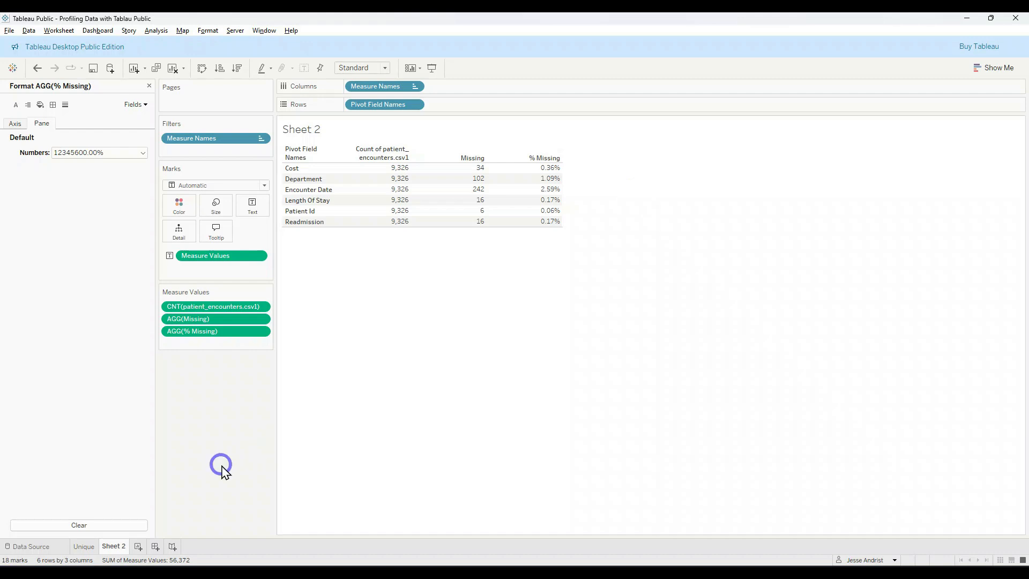
Step: Rename Sheet 2 as Missingness
{"action": "double_click", "coordinate": [113, 546]}
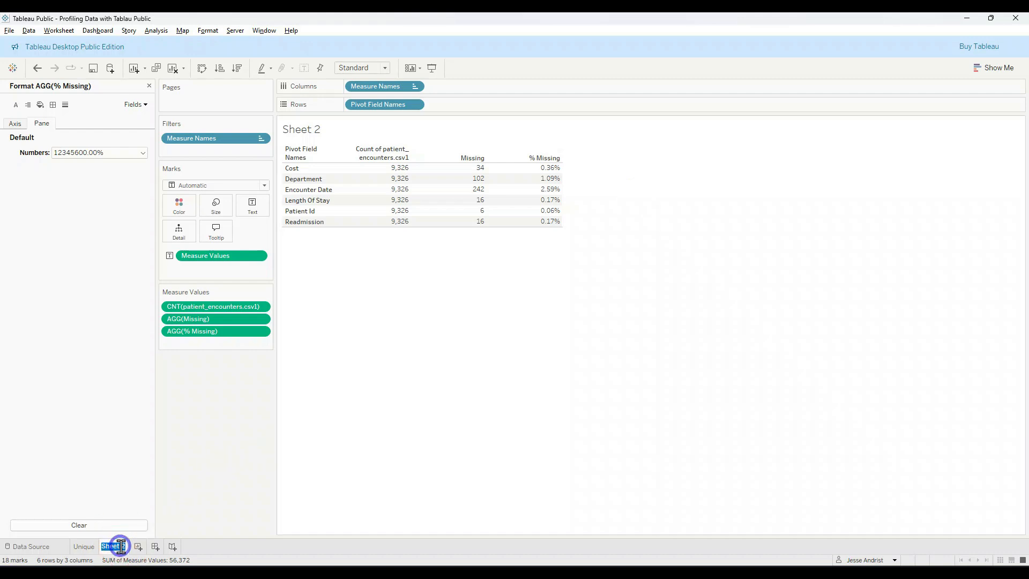
{"action": "type", "text": "Mis"}
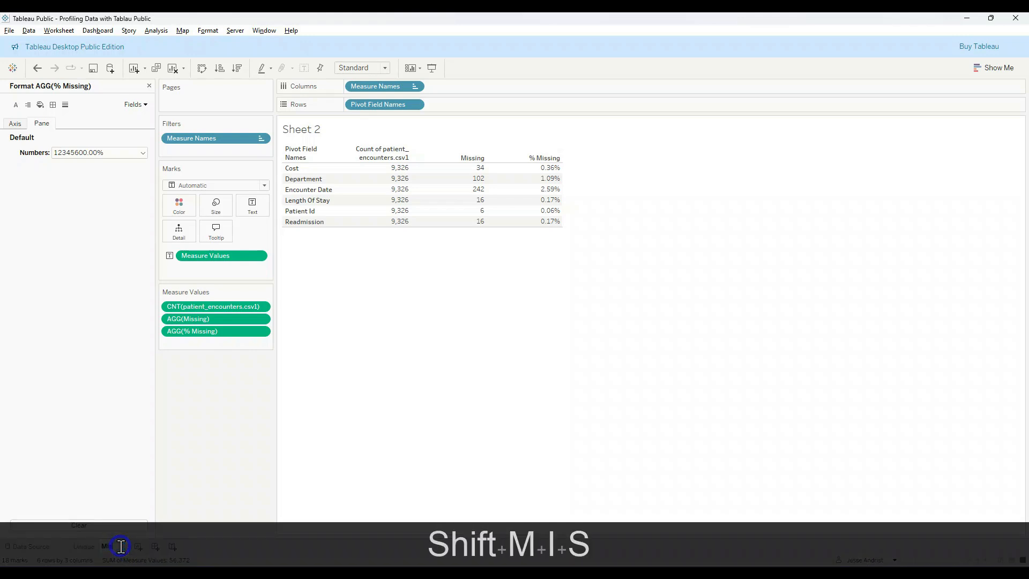
{"action": "type", "text": "singness"}
{"action": "key", "text": "Return"}
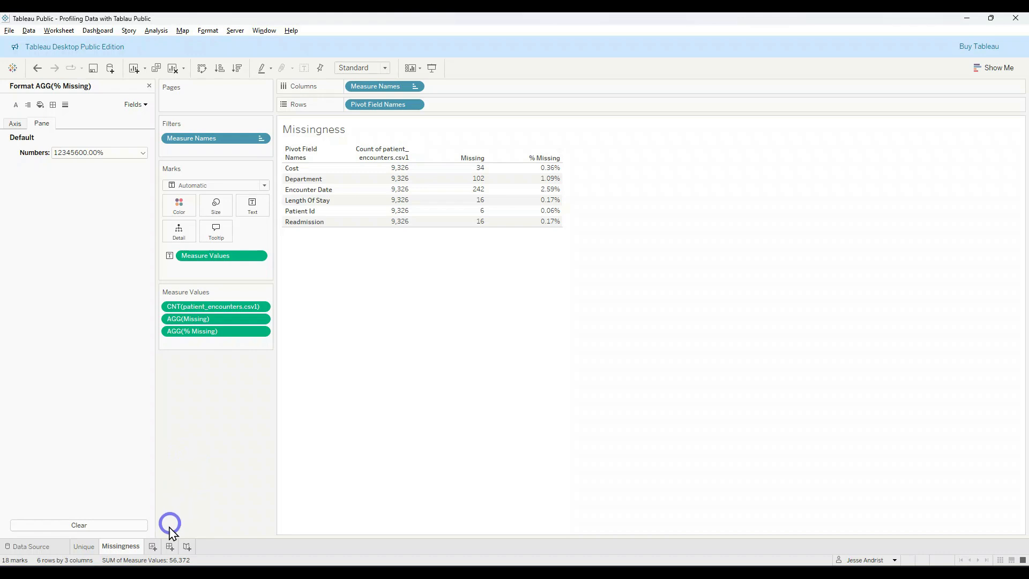
Step: Create a new worksheet using patient_encounters_double_pivot and add Pivot Field Names from patient_encounters.csv as the table's rows
{"action": "left_click", "coordinate": [154, 546]}
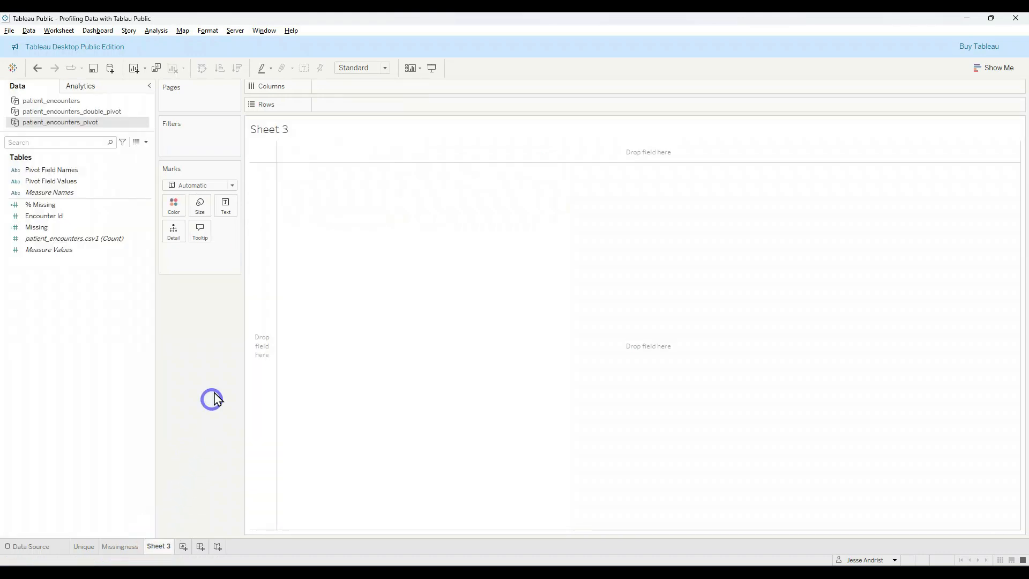
{"action": "left_click", "coordinate": [123, 112]}
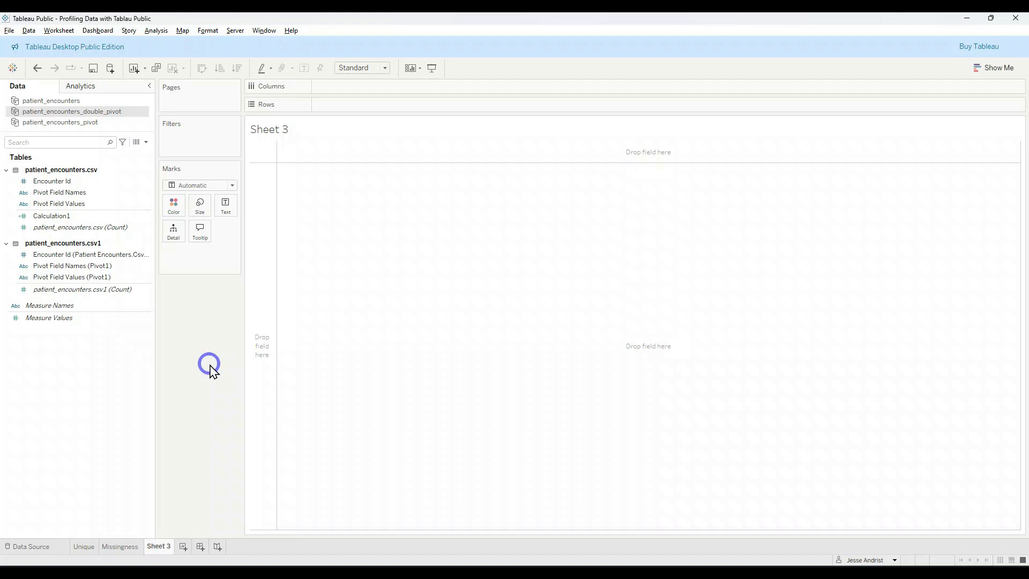
{"action": "left_click", "coordinate": [102, 194]}
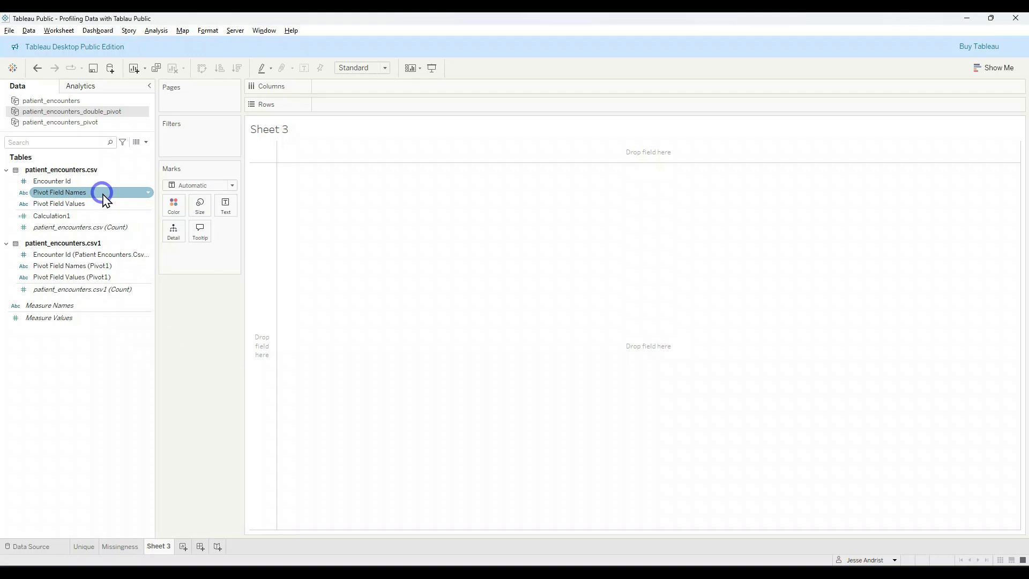
{"action": "left_click_drag", "start_coordinate": [101, 195], "coordinate": [258, 223]}
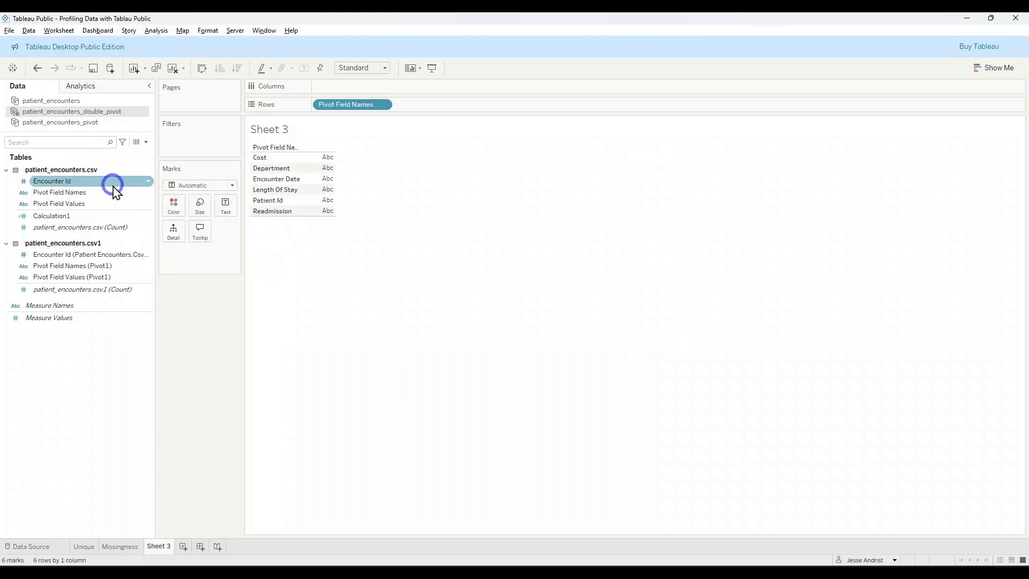
Step: Add Pivot Field Names (Pivot1) as the table's columns and widen them so the full headers fit
{"action": "left_click", "coordinate": [80, 266]}
{"action": "left_click_drag", "start_coordinate": [67, 266], "coordinate": [368, 89]}
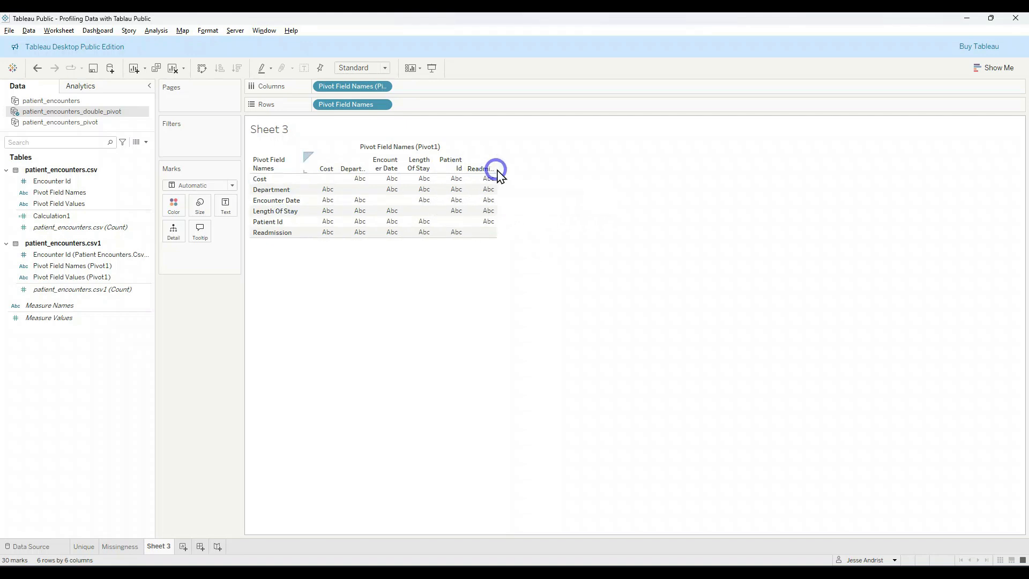
{"action": "left_click_drag", "start_coordinate": [495, 163], "coordinate": [526, 165]}
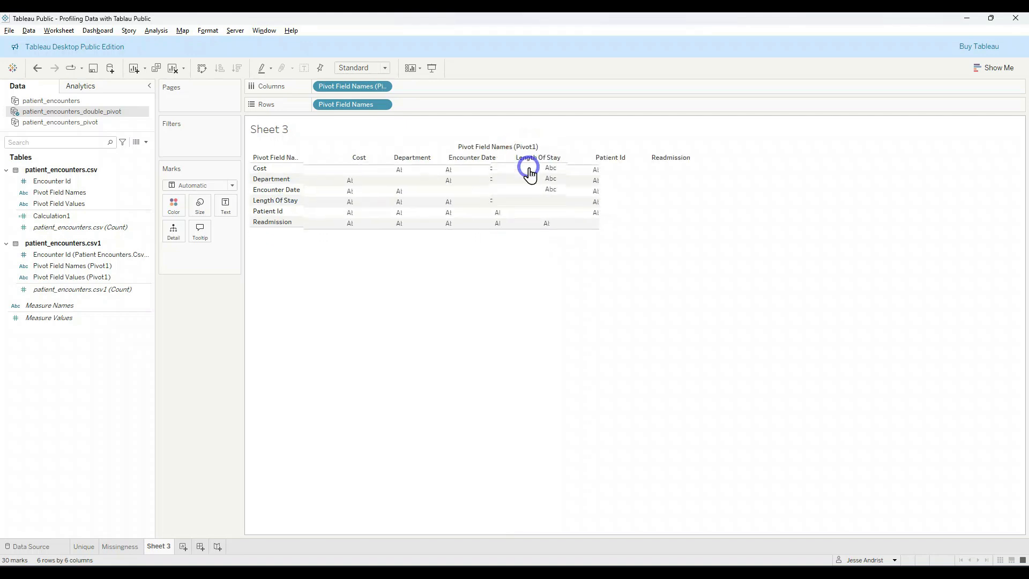
{"action": "left_click", "coordinate": [512, 248]}
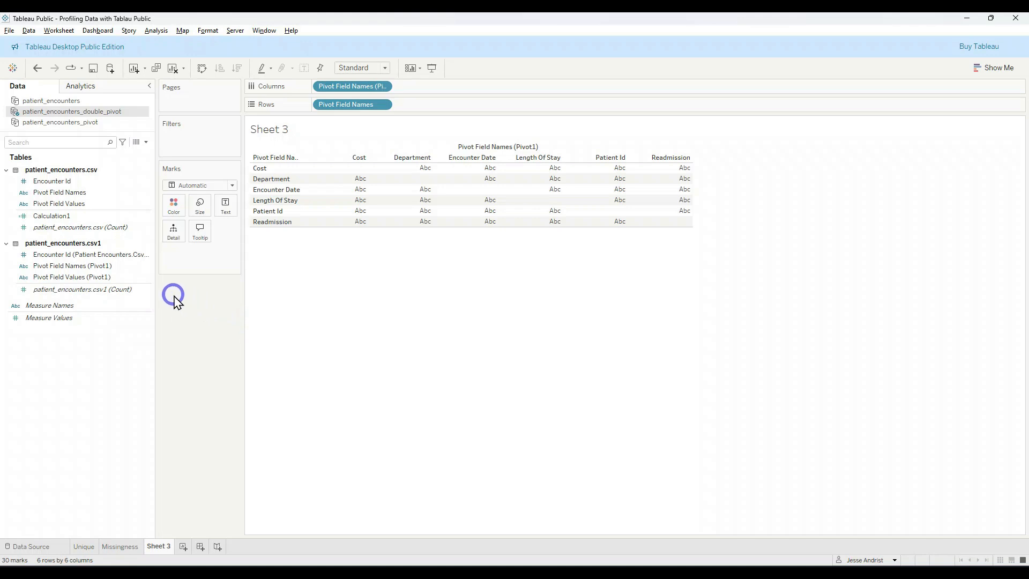
Step: Create a calculated field named Missing in patient_encounters_double_pivot and start its formula with SUM(if
{"action": "left_click", "coordinate": [159, 30]}
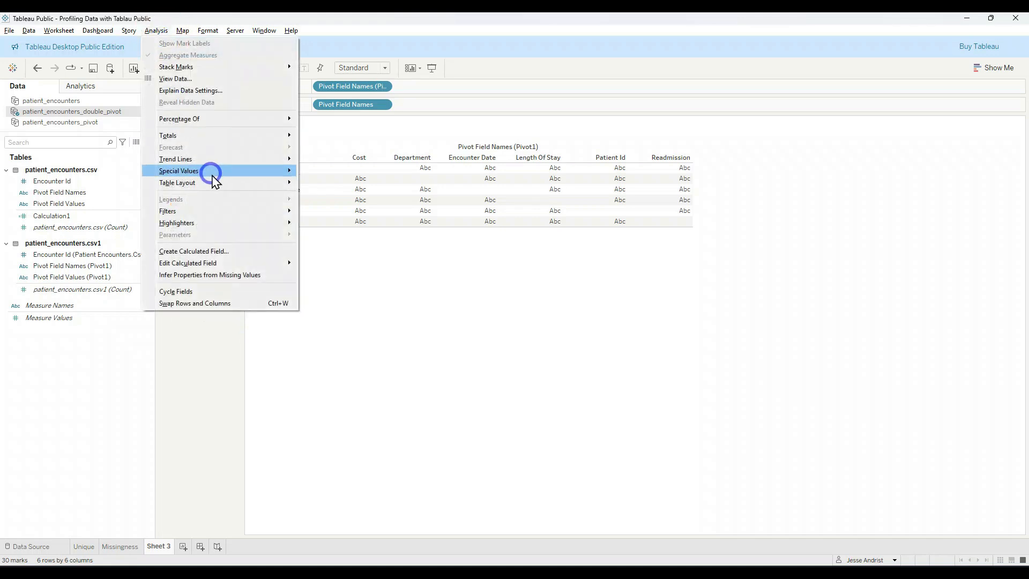
{"action": "left_click", "coordinate": [229, 251]}
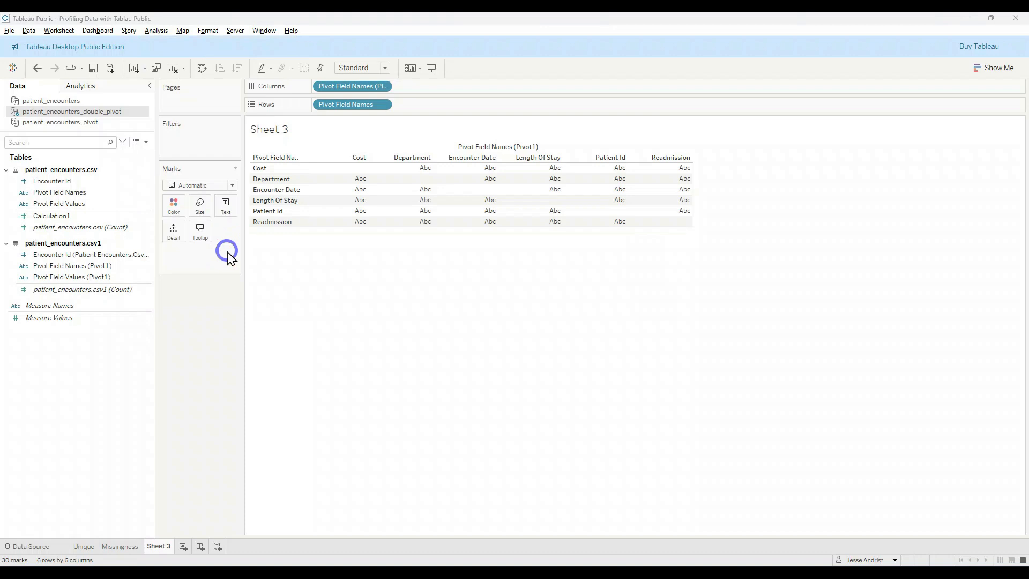
{"action": "type", "text": "Missing"}
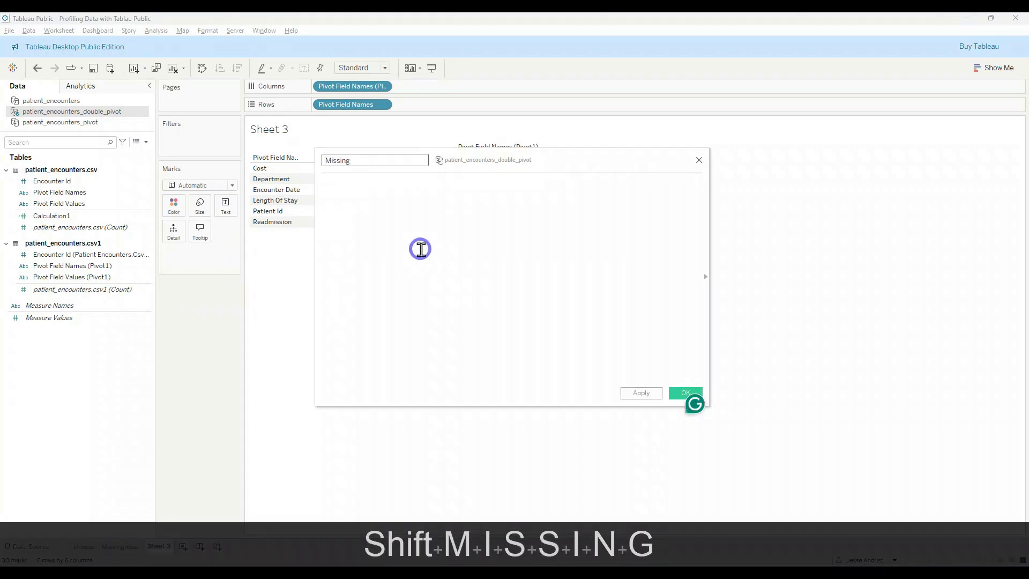
{"action": "key", "text": "Tab"}
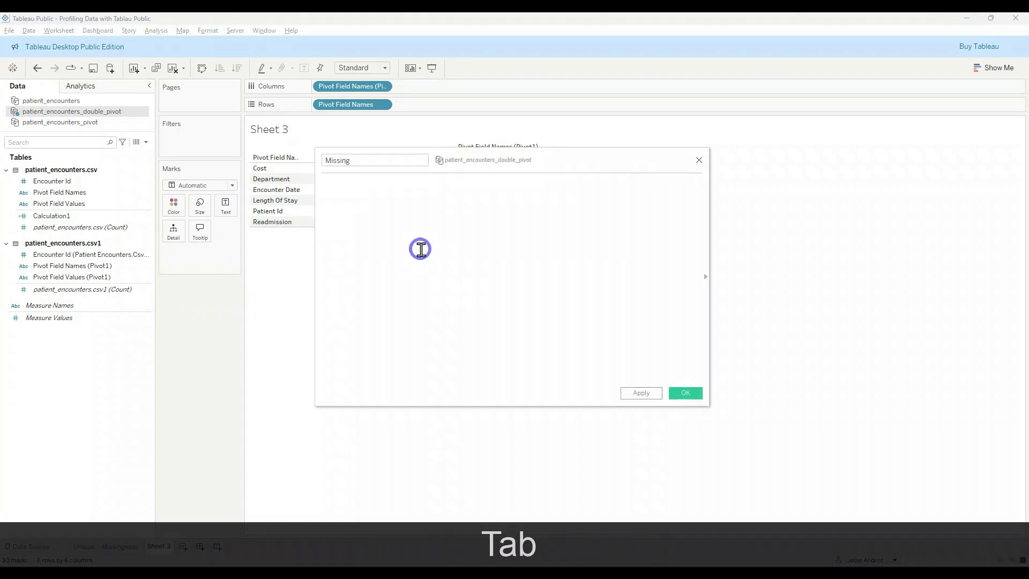
{"action": "type", "text": "sun"}
{"action": "key", "text": "BackSpace"}
{"action": "type", "text": "m"}
{"action": "key", "text": "Tab"}
{"action": "type", "text": "if"}
{"action": "key", "text": "BackSpace"}
{"action": "key", "text": "BackSpace"}
{"action": "type", "text": "if "}
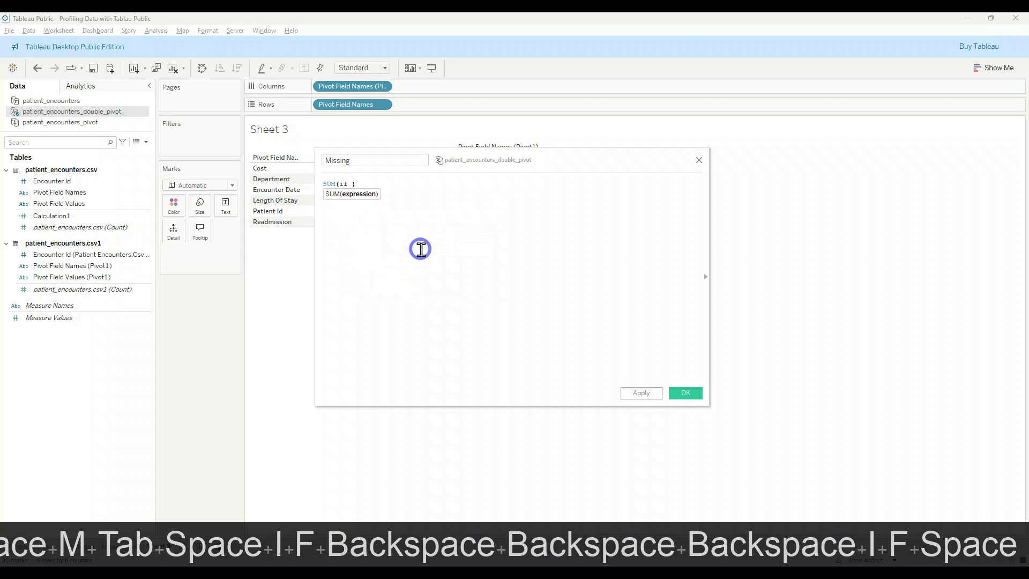
{"action": "type", "text": "ISNUL"}
Step: Add the condition ISNULL([Pivot Field Values]) to the IF statement in the Missing formula
{"action": "key", "text": "Tab"}
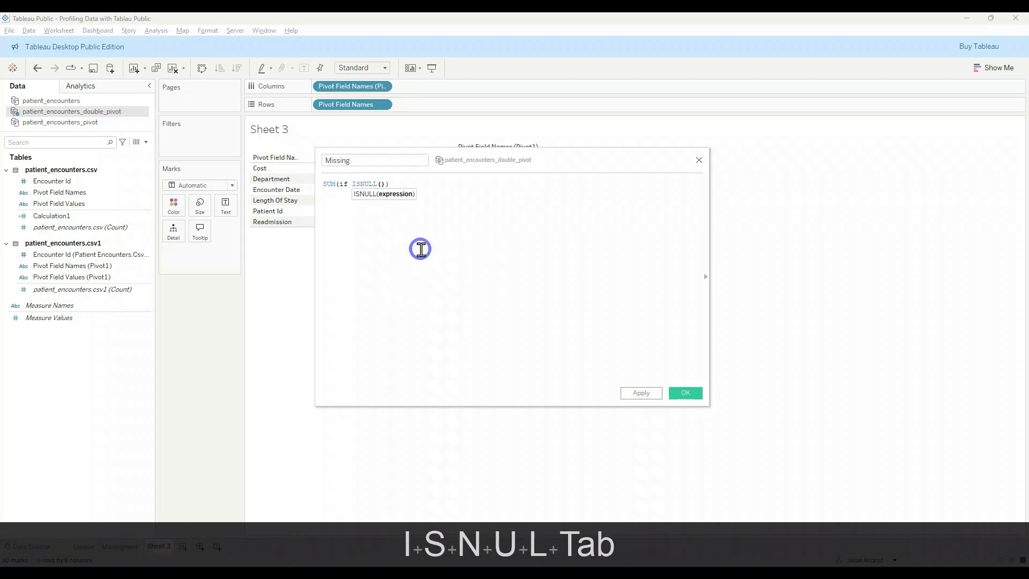
{"action": "type", "text": "pivo"}
{"action": "key", "text": "Down"}
{"action": "key", "text": "Down"}
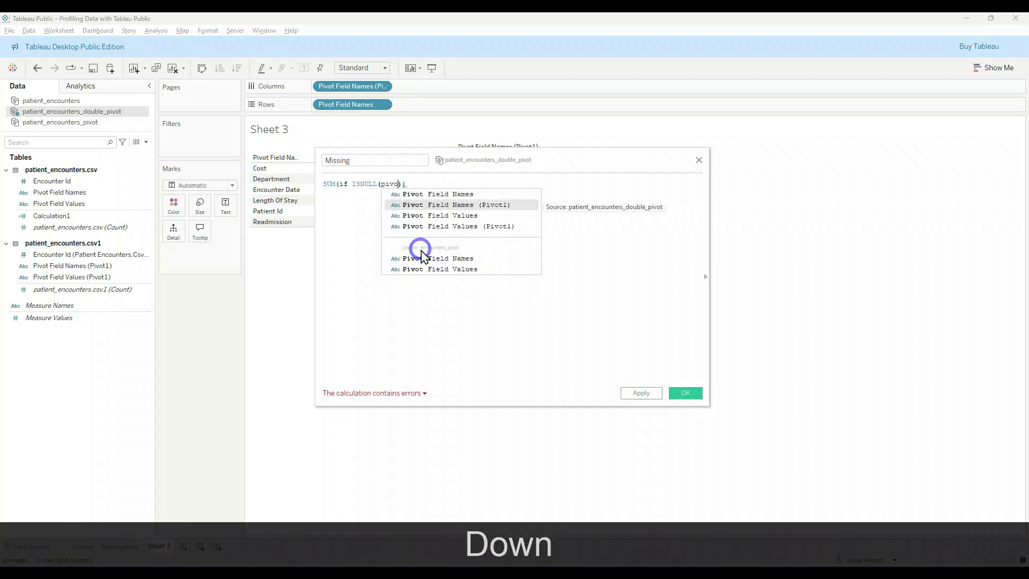
{"action": "key", "text": "Tab"}
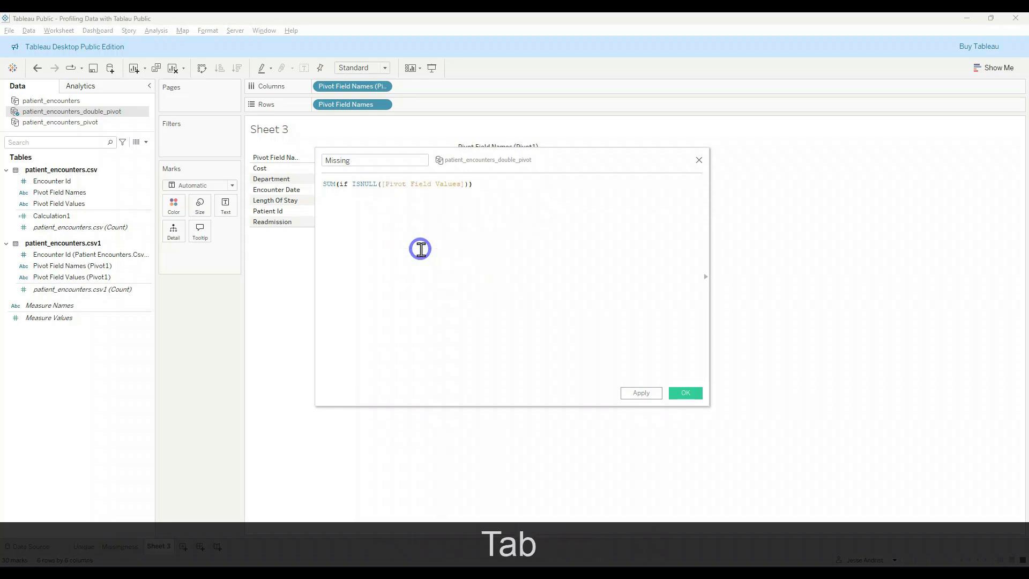
Step: Extend the Missing formula's condition with and ISNULL([Pivot Field Values (Pivot1)])
{"action": "type", "text": "and isnul"}
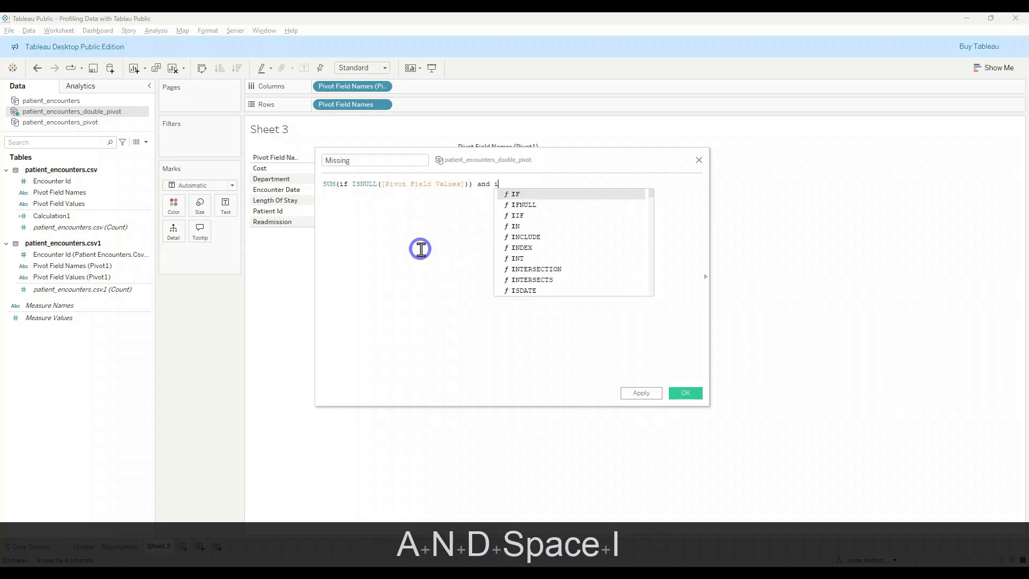
{"action": "key", "text": "Tab"}
{"action": "type", "text": "po"}
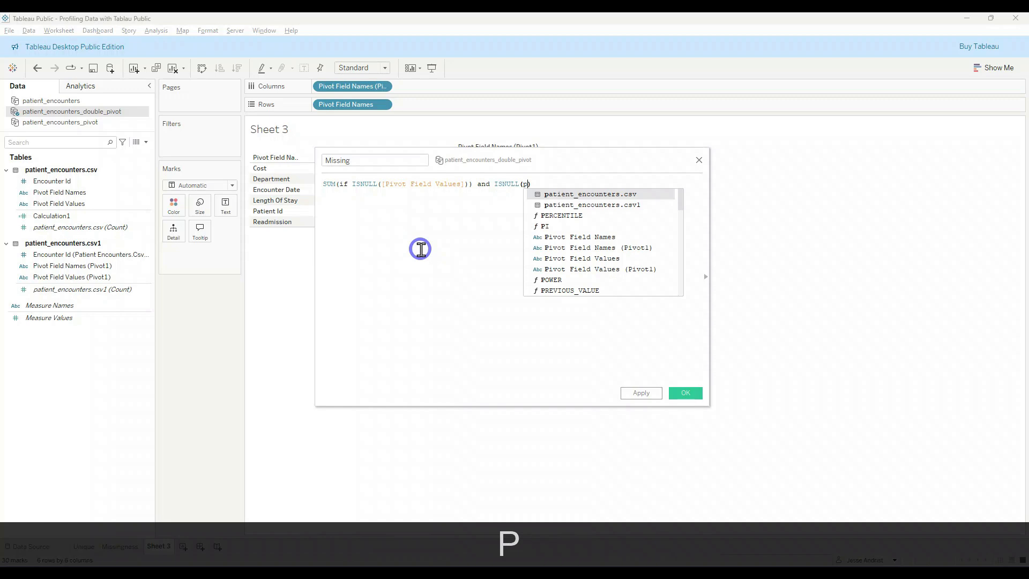
{"action": "type", "text": "i"}
{"action": "key", "text": "BackSpace"}
{"action": "type", "text": "iv"}
{"action": "key", "text": "BackSpace"}
{"action": "key", "text": "BackSpace"}
{"action": "key", "text": "BackSpace"}
{"action": "type", "text": "ivo"}
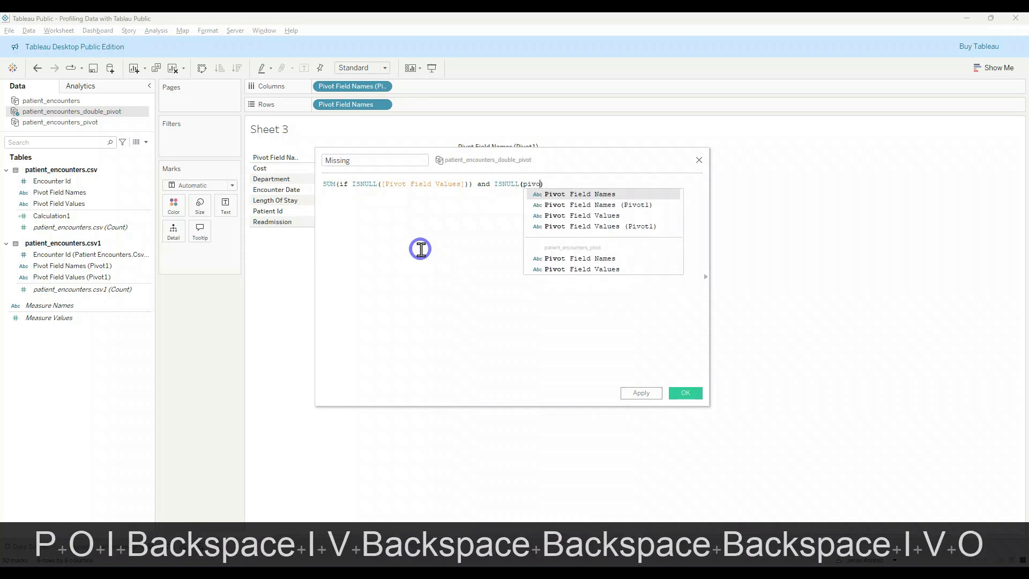
{"action": "key", "text": "Down"}
{"action": "key", "text": "Down"}
{"action": "key", "text": "Down"}
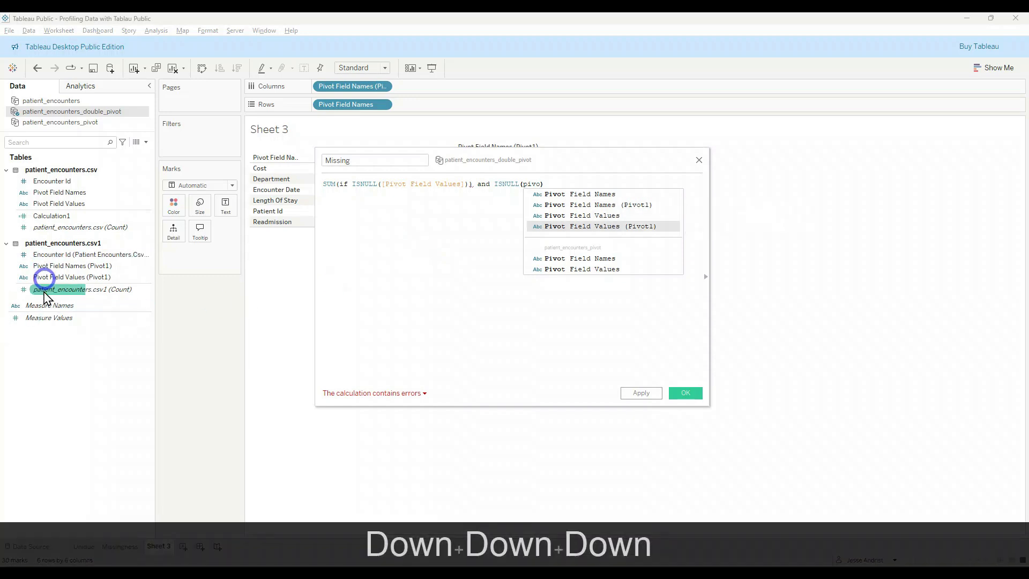
{"action": "key", "text": "Tab"}
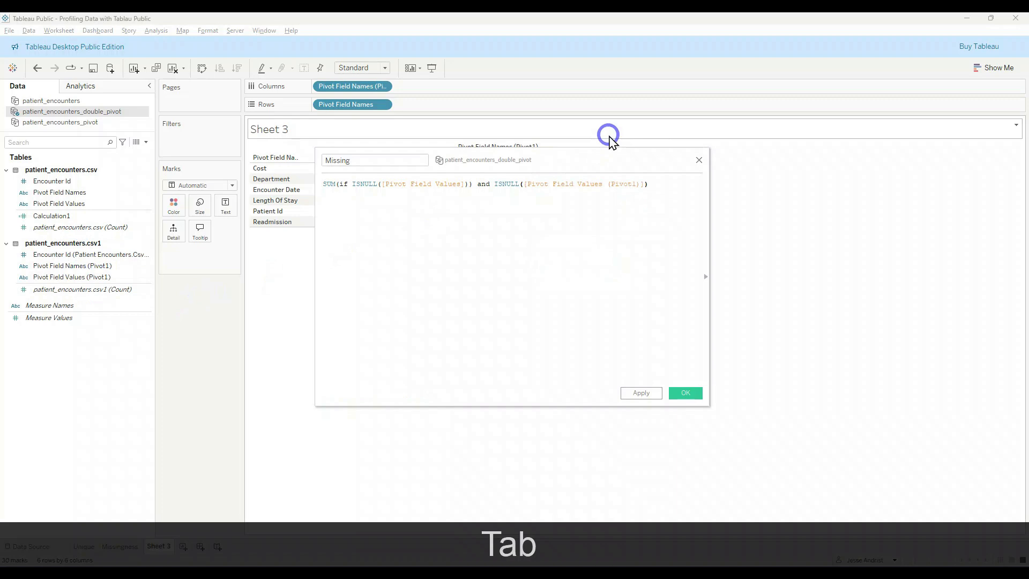
Step: Complete the IF statement in the Missing formula with then 1 else 0 end and a closing parenthesis
{"action": "type", "text": "the"}
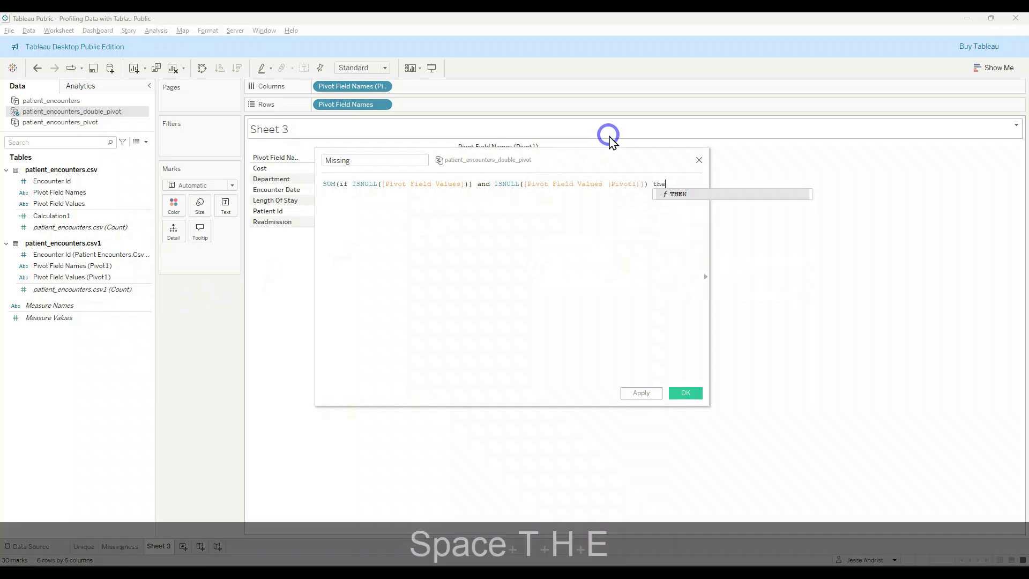
{"action": "type", "text": "n 1 3lw"}
{"action": "key", "text": "BackSpace"}
{"action": "key", "text": "BackSpace"}
{"action": "type", "text": "f"}
{"action": "key", "text": "BackSpace"}
{"action": "key", "text": "BackSpace"}
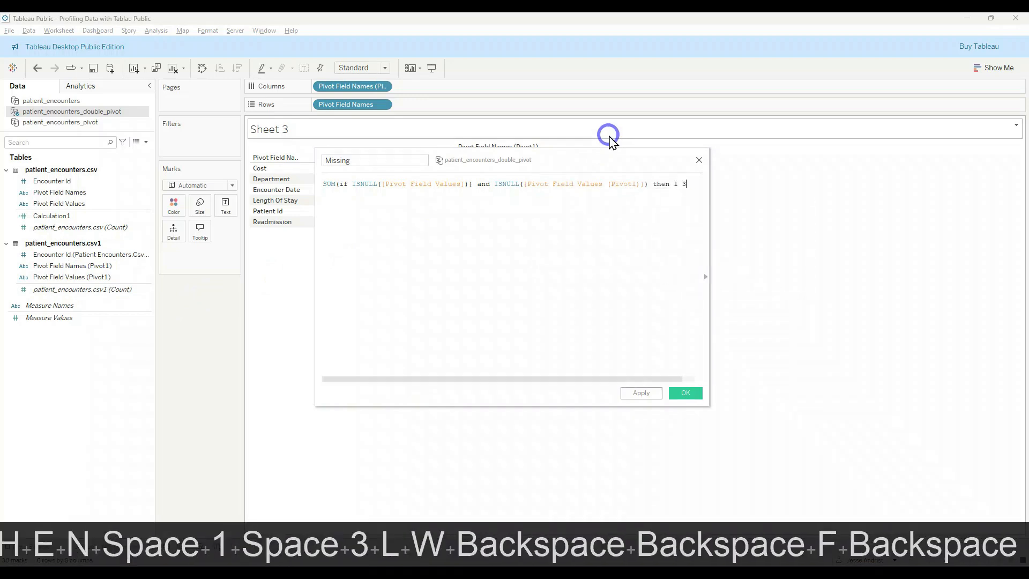
{"action": "type", "text": "else 0 e"}
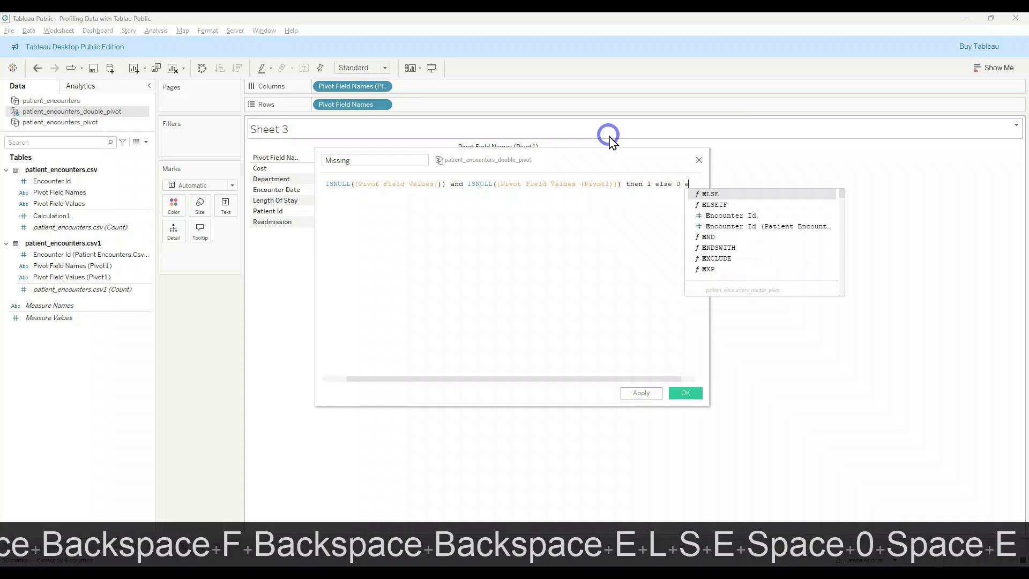
{"action": "type", "text": "nd)"}
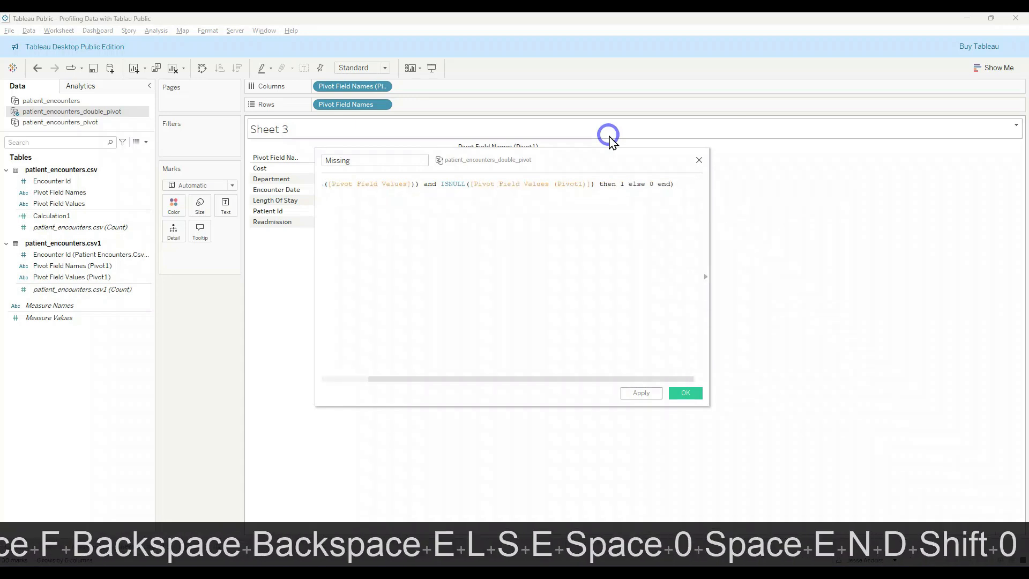
Step: Enlarge the calculation editor, remove the extra closing parenthesis after ISNULL([Pivot Field Values]), and save the Missing calculation
{"action": "left_click_drag", "start_coordinate": [710, 407], "coordinate": [865, 415]}
{"action": "left_click", "coordinate": [391, 403]}
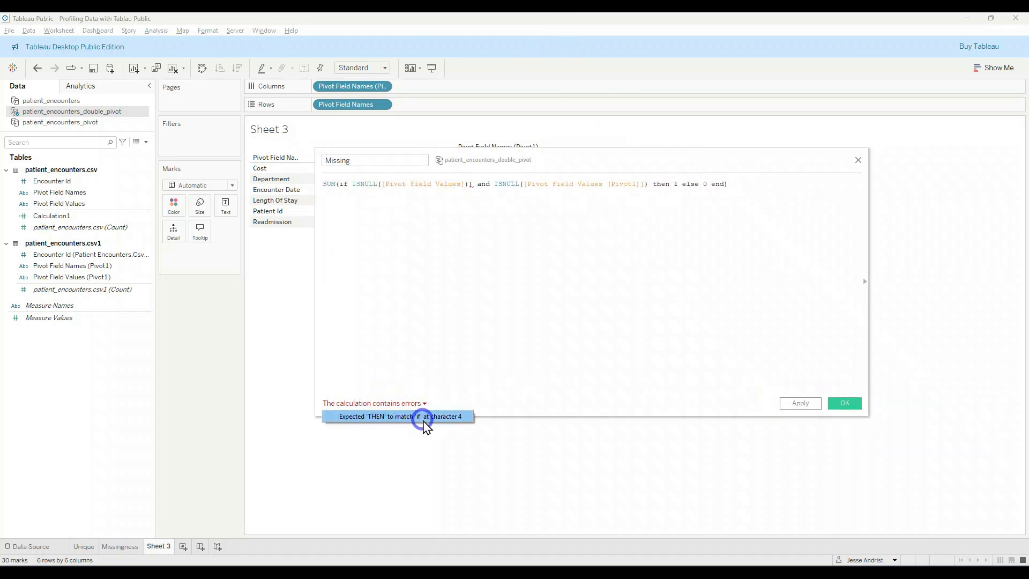
{"action": "left_click", "coordinate": [657, 184]}
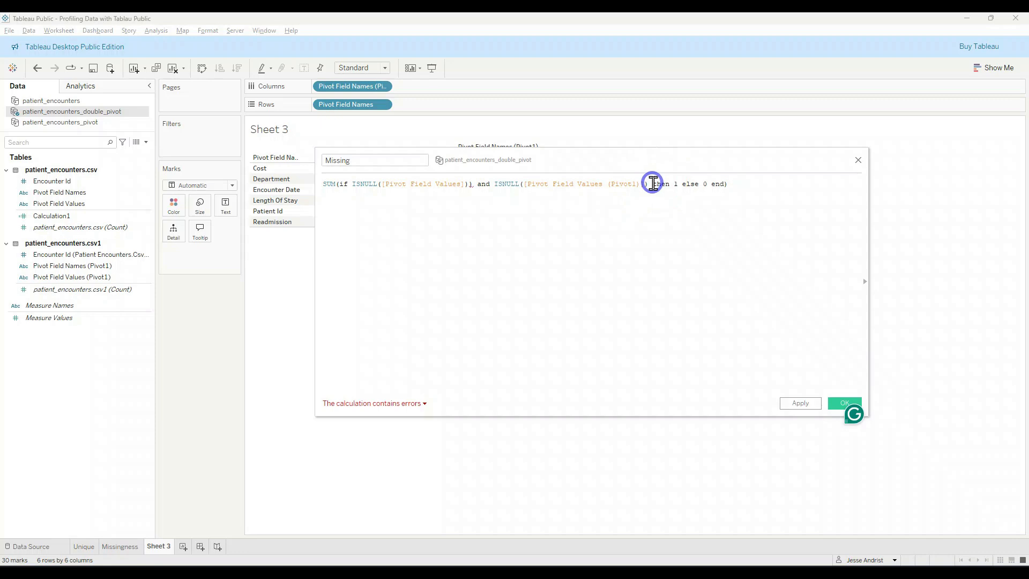
{"action": "left_click", "coordinate": [469, 184]}
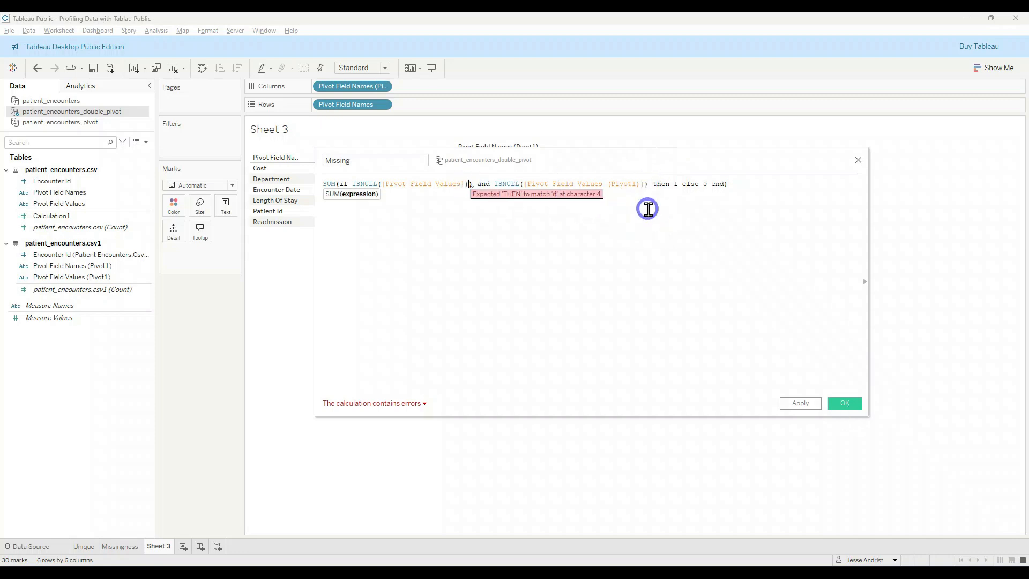
{"action": "key", "text": "Delete"}
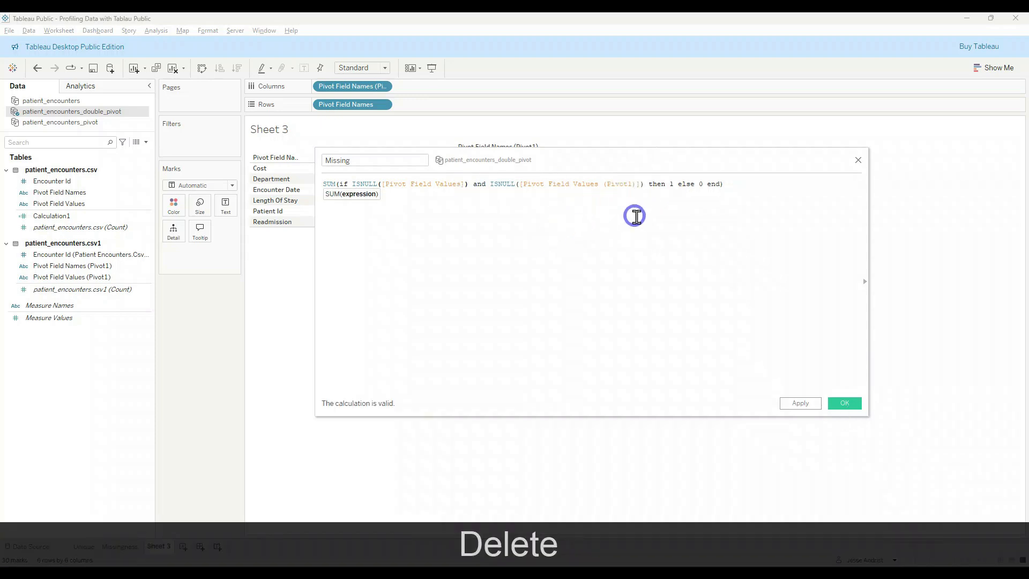
{"action": "left_click", "coordinate": [844, 403]}
Step: Place the Missing calculation in the body of the pivot field names cross-table as its displayed value
{"action": "left_click_drag", "start_coordinate": [148, 317], "coordinate": [485, 209]}
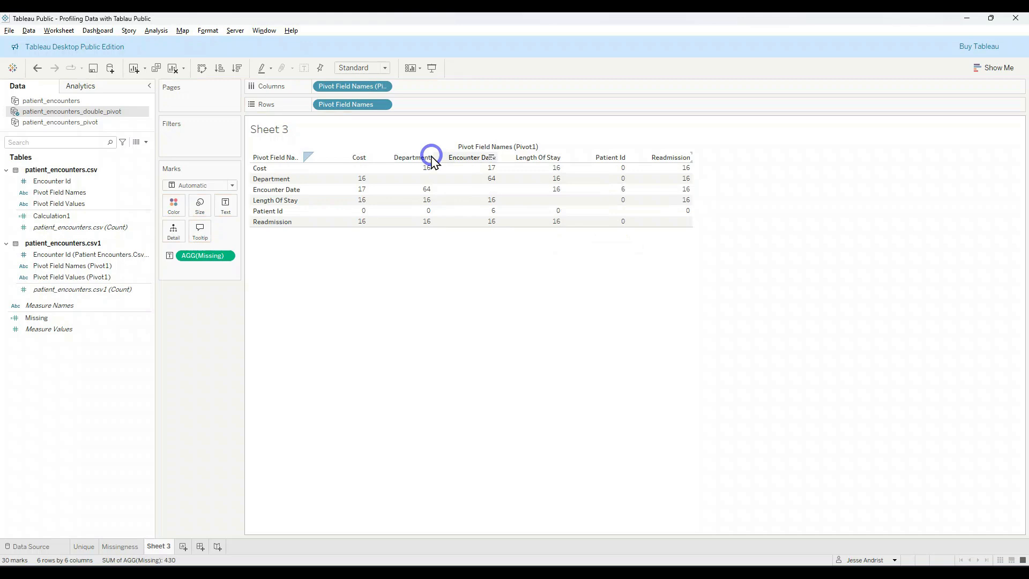
{"action": "mouse_move", "coordinate": [431, 216]}
{"action": "mouse_move", "coordinate": [416, 189]}
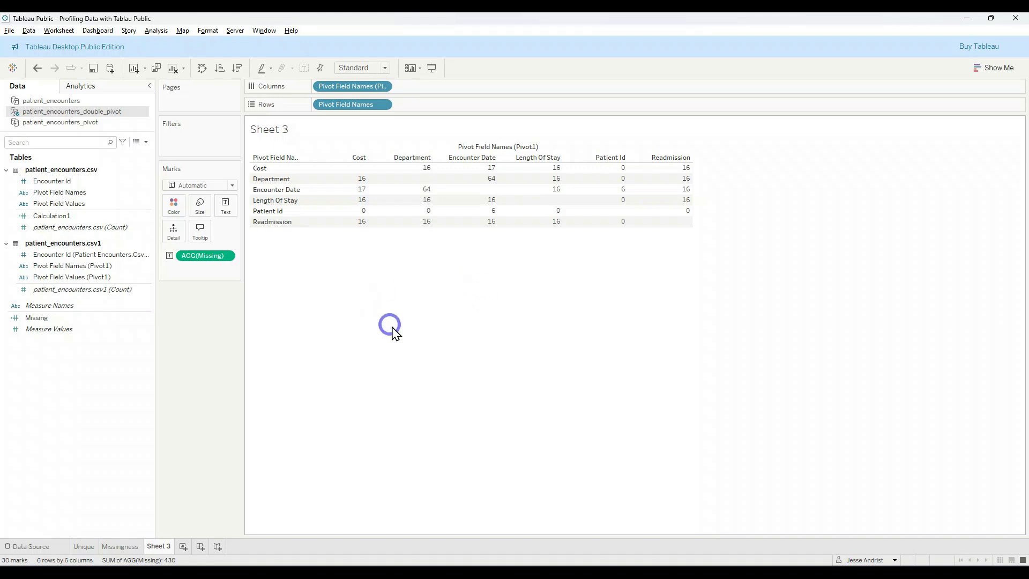
Step: Create a calculated field that divides Missing by the patient_encounters.csv1 count: [Missing]/COUNT([patient_encounters.csv1])
{"action": "left_click", "coordinate": [153, 31]}
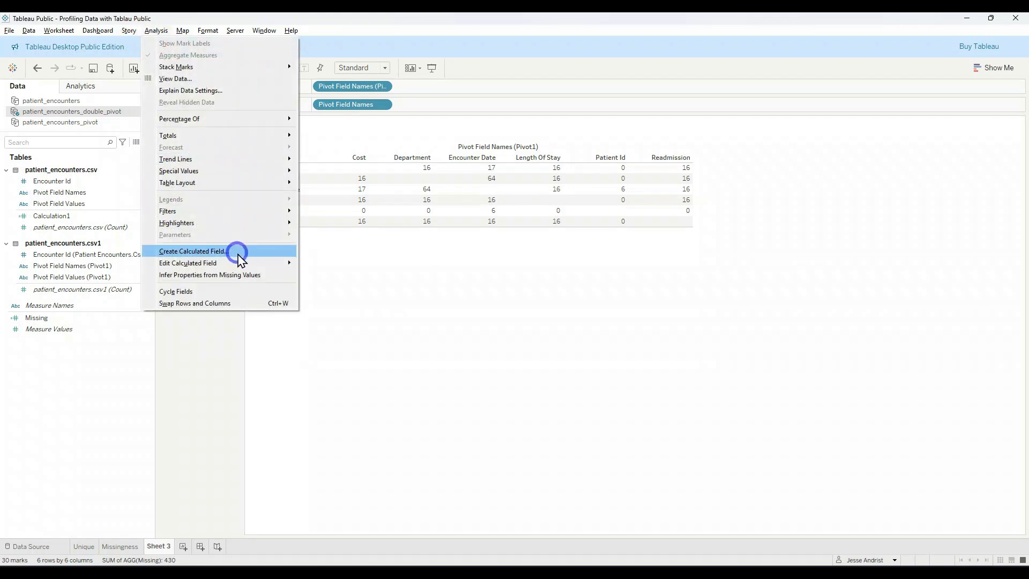
{"action": "left_click", "coordinate": [209, 251]}
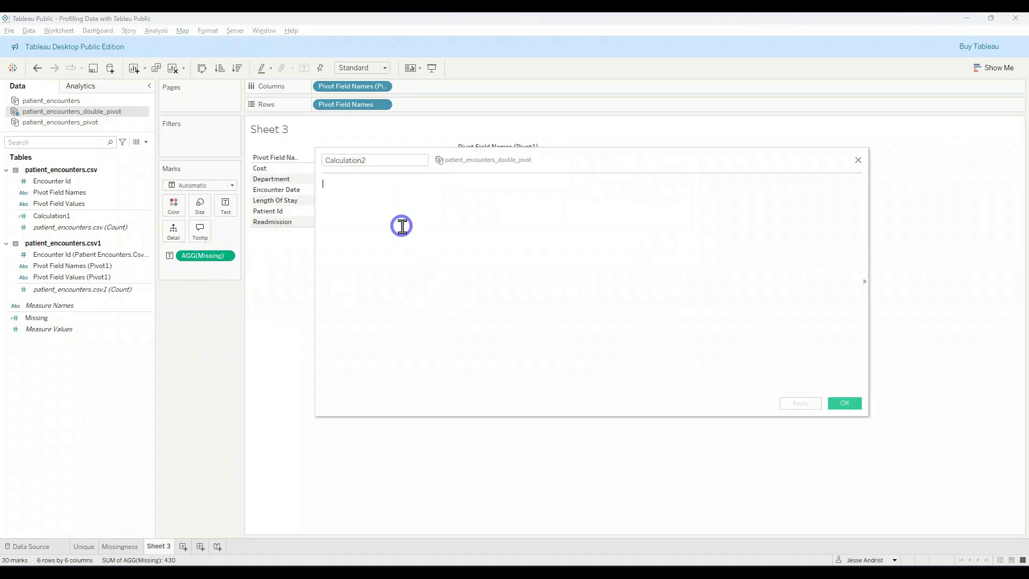
{"action": "type", "text": "mis"}
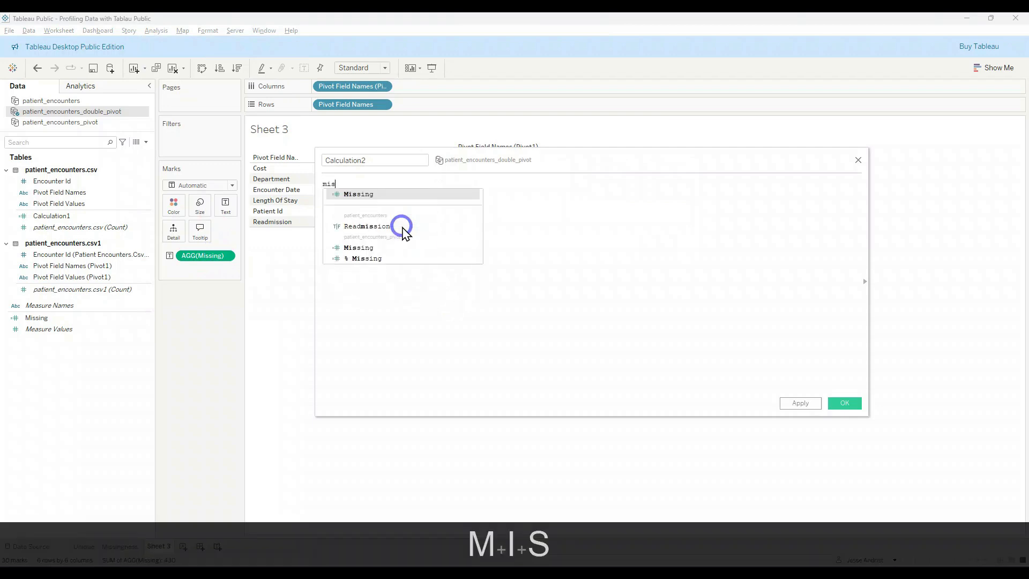
{"action": "key", "text": "Tab"}
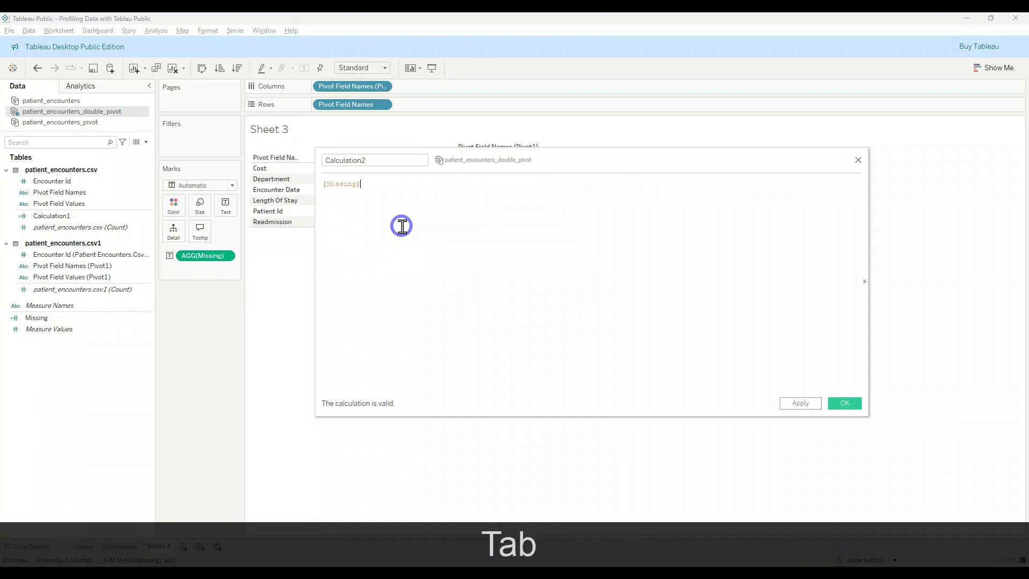
{"action": "type", "text": "/"}
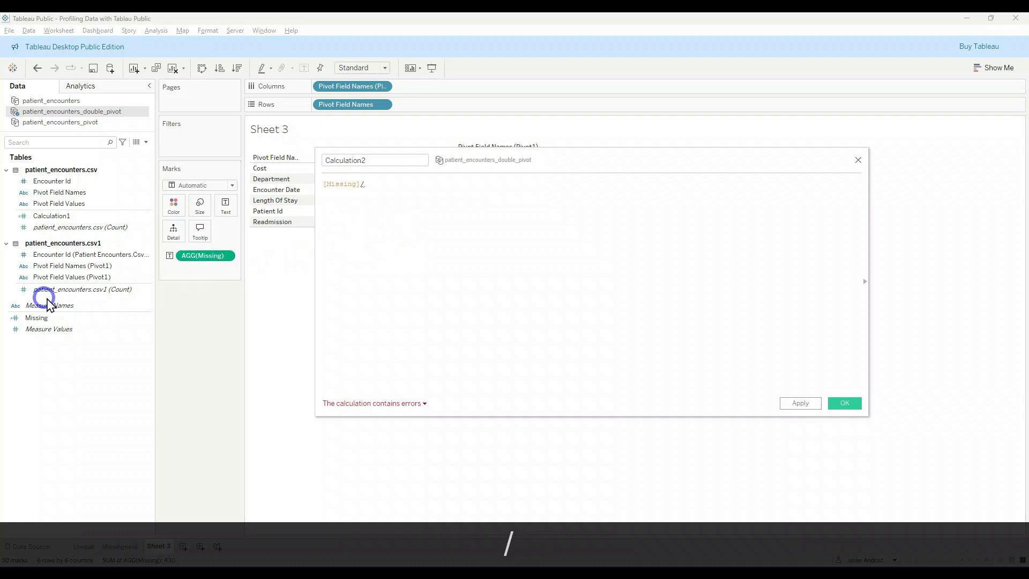
{"action": "left_click", "coordinate": [80, 292]}
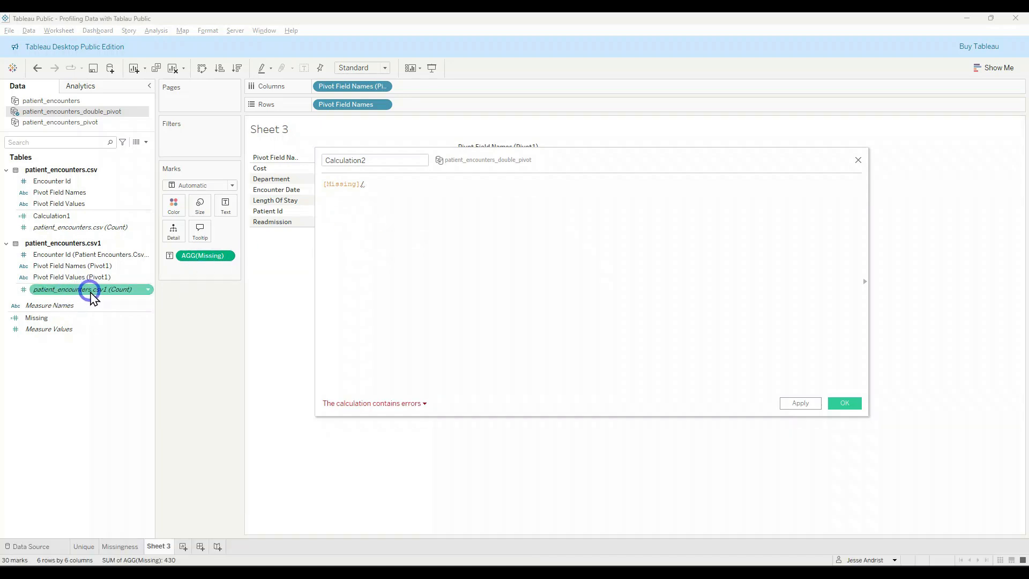
{"action": "left_click_drag", "start_coordinate": [71, 294], "coordinate": [454, 192]}
{"action": "left_click", "coordinate": [627, 307]}
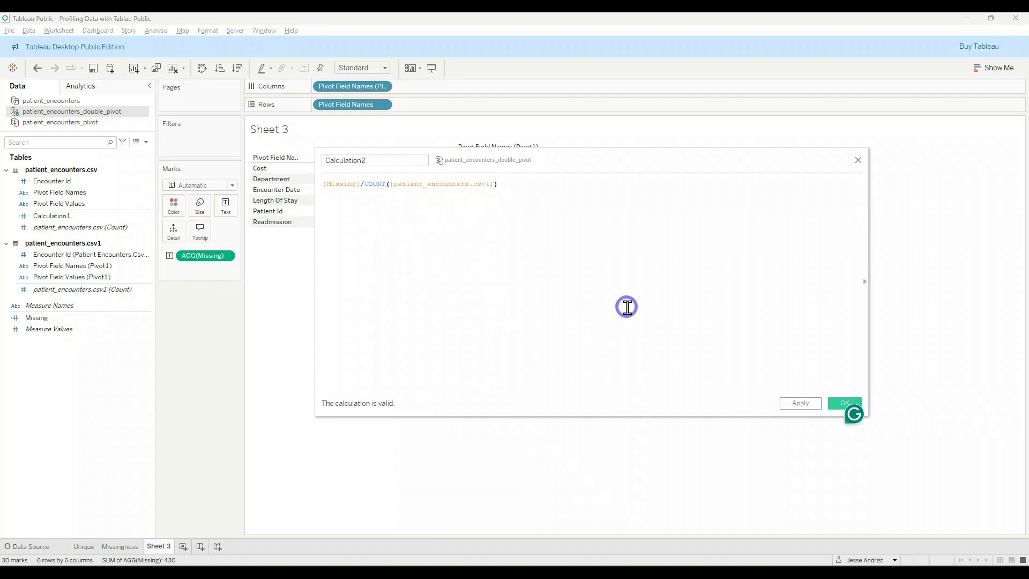
Step: Name the new calculation % Missing and save it
{"action": "left_click", "coordinate": [388, 162]}
{"action": "key", "text": "shift+Delete"}
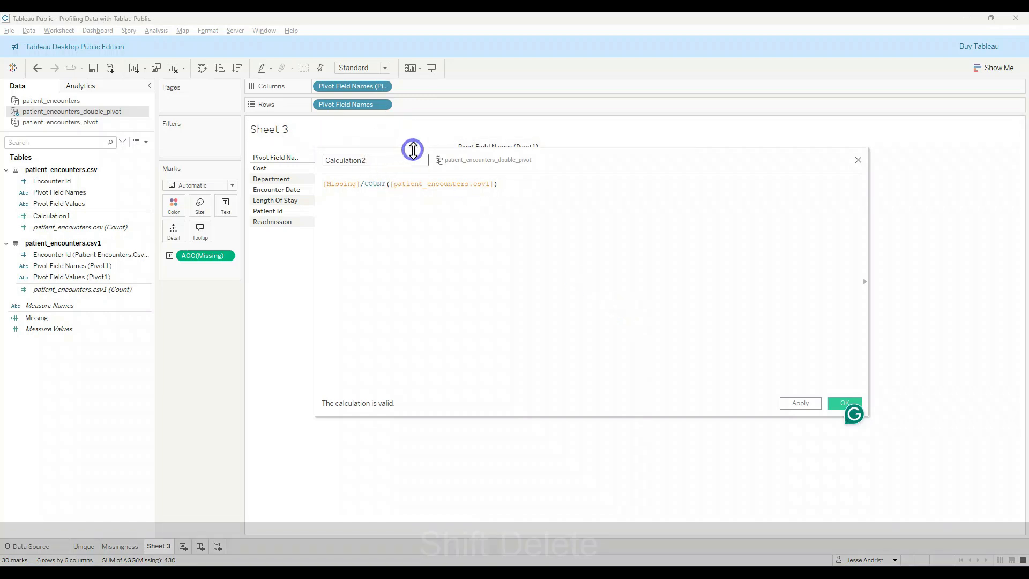
{"action": "key", "text": "shift+Home"}
{"action": "type", "text": "% Missing"}
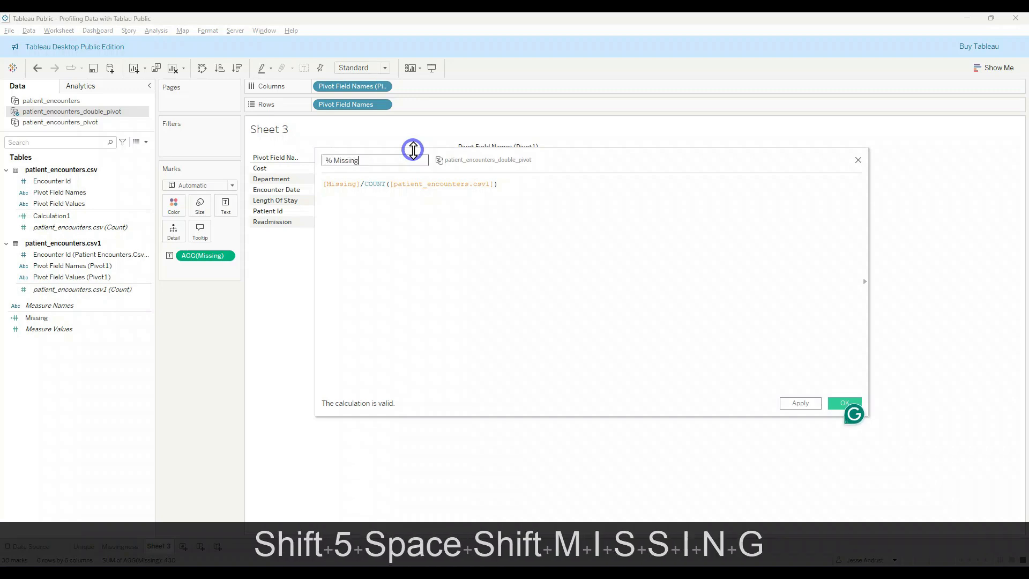
{"action": "left_click", "coordinate": [840, 403]}
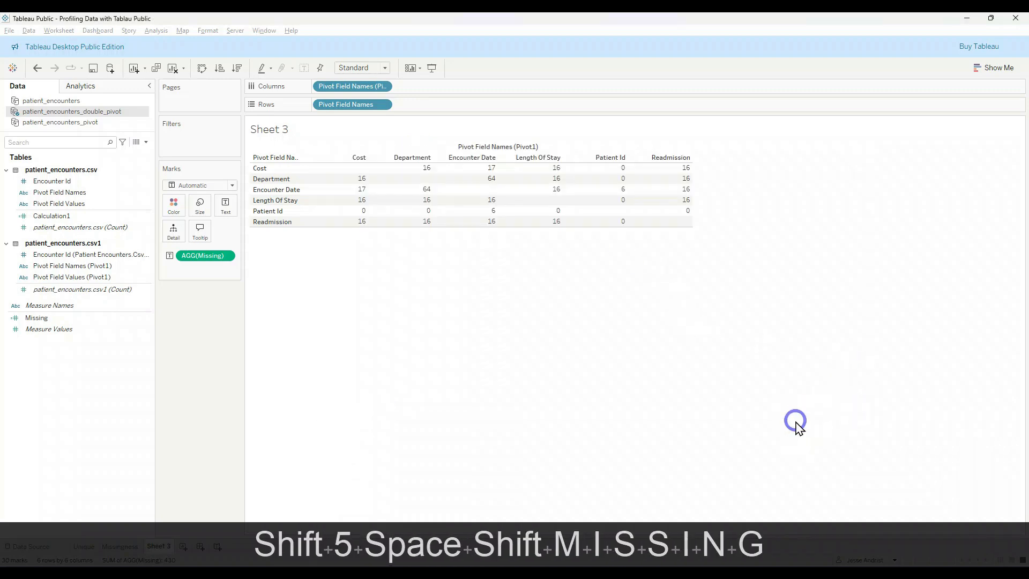
Step: Replace Missing with % Missing in the cross-table and format its pane numbers as percentages with 2 decimal places
{"action": "left_click_drag", "start_coordinate": [107, 319], "coordinate": [508, 215]}
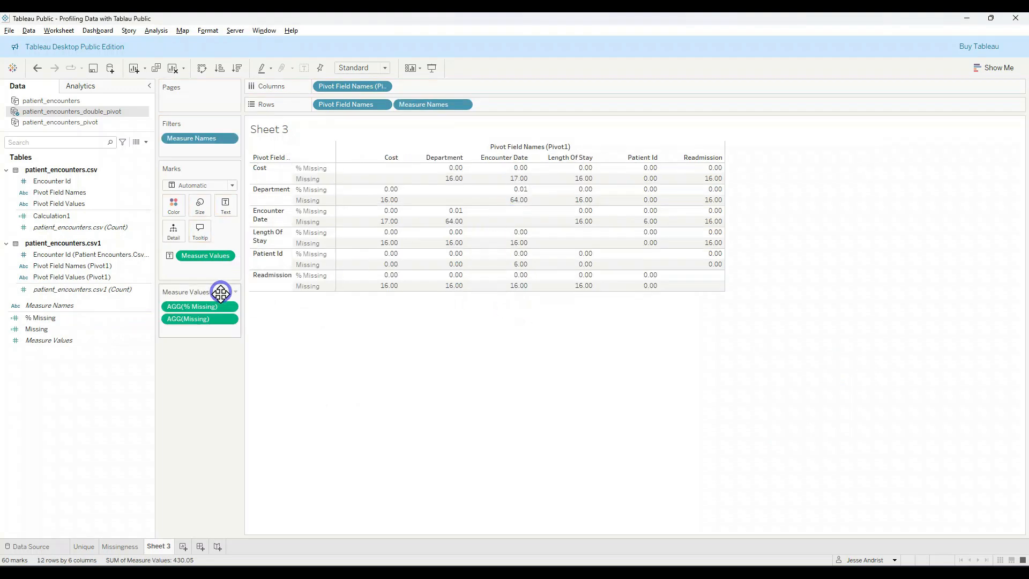
{"action": "mouse_move", "coordinate": [216, 316]}
{"action": "left_mouse_down"}
{"action": "mouse_move", "coordinate": [206, 375]}
{"action": "mouse_move", "coordinate": [231, 328]}
{"action": "left_mouse_up"}
{"action": "right_click", "coordinate": [229, 256]}
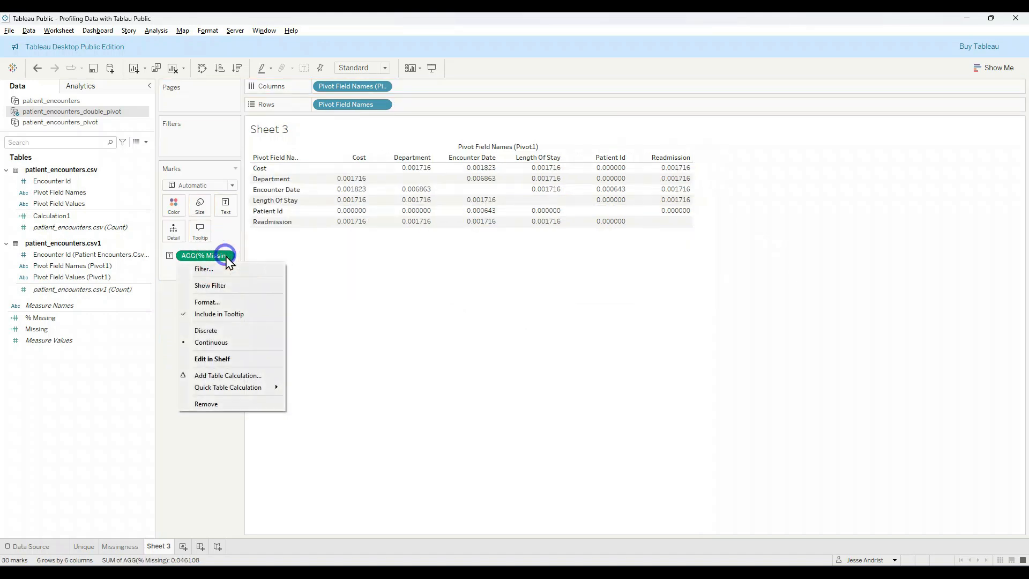
{"action": "left_click", "coordinate": [239, 303]}
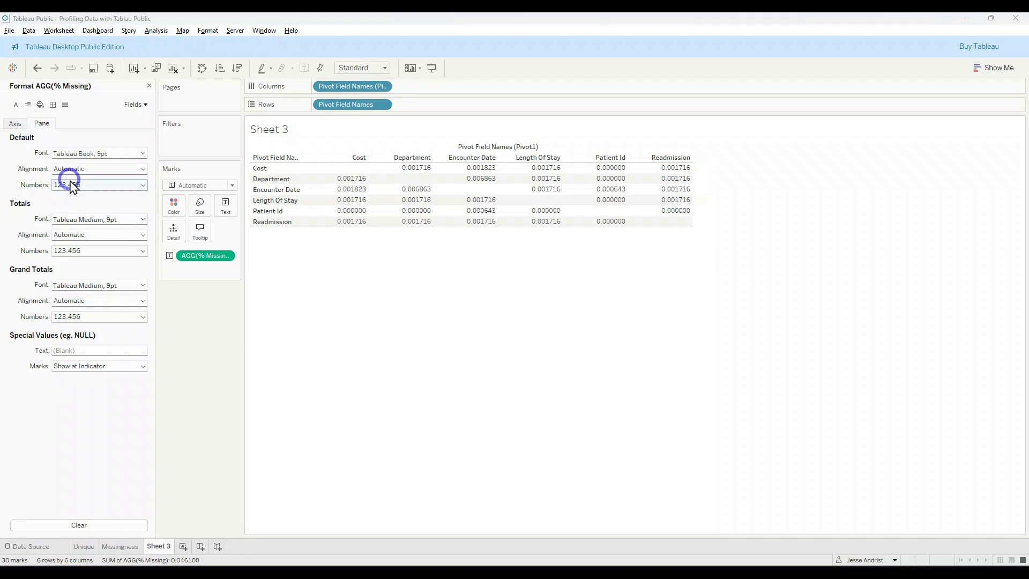
{"action": "left_click", "coordinate": [68, 185]}
{"action": "left_click", "coordinate": [75, 251]}
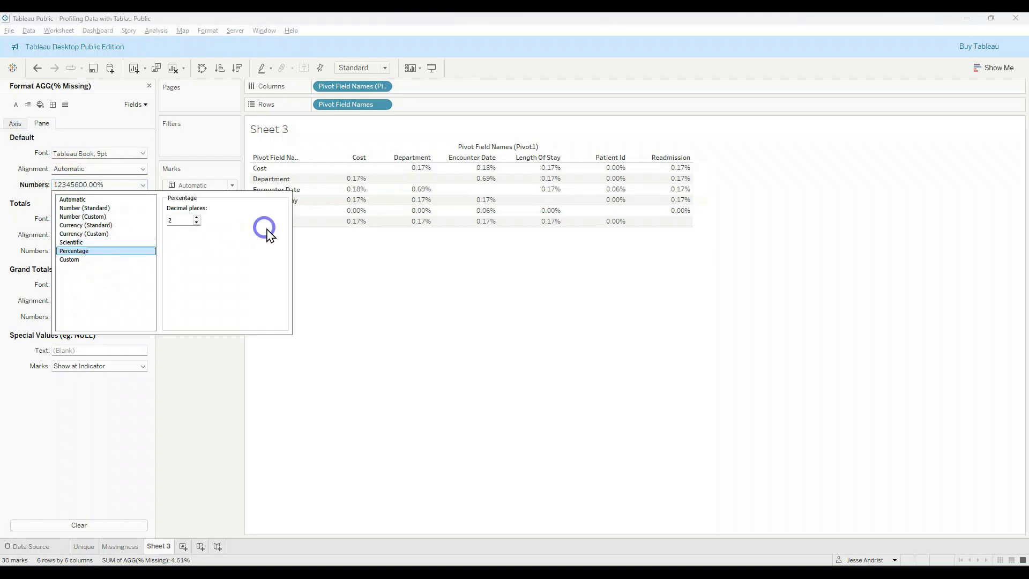
{"action": "left_click", "coordinate": [420, 268]}
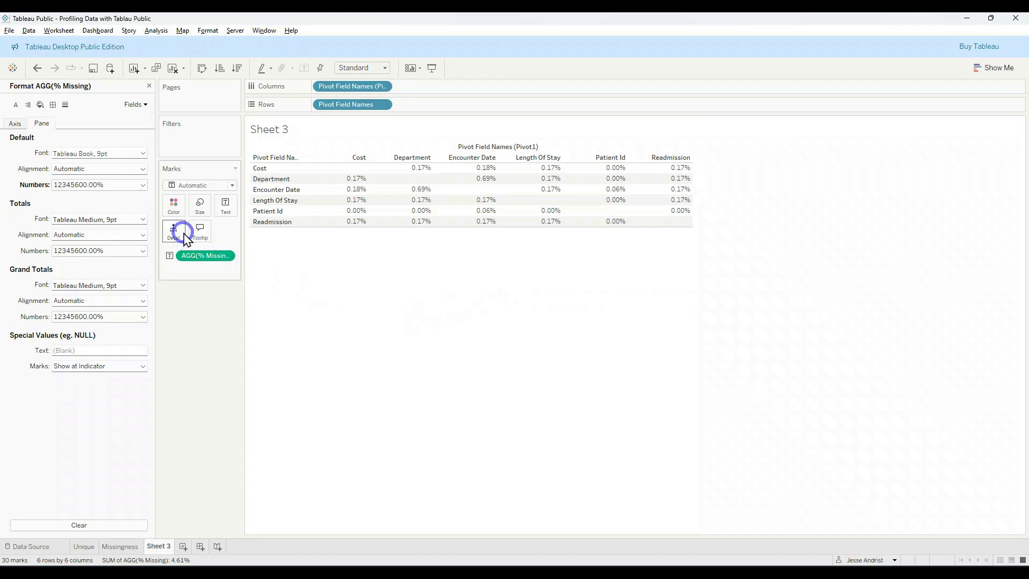
Step: Convert the % Missing cross-table into a highlight table
{"action": "left_click", "coordinate": [995, 68]}
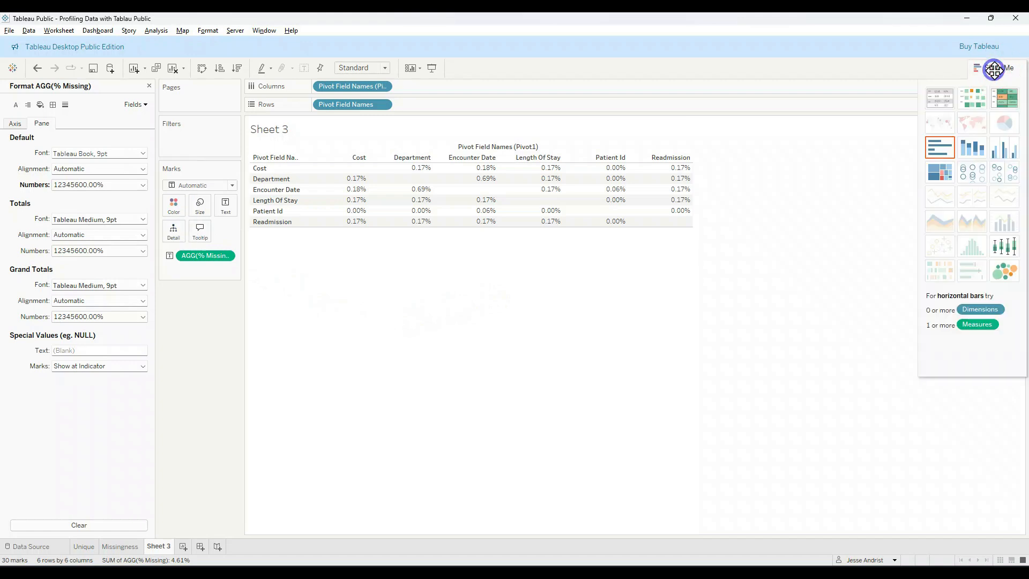
{"action": "left_click", "coordinate": [1003, 98]}
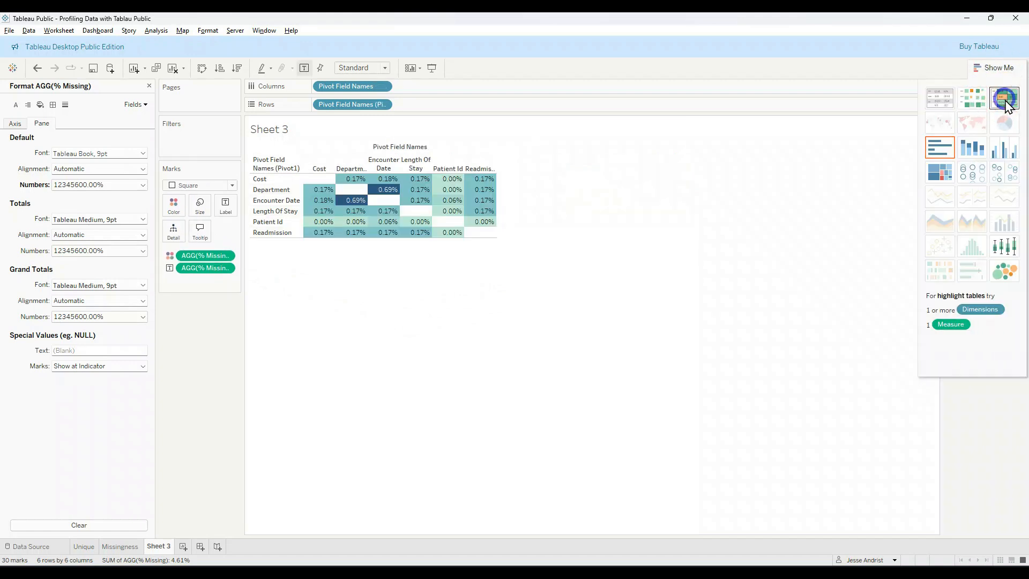
{"action": "left_click", "coordinate": [820, 131]}
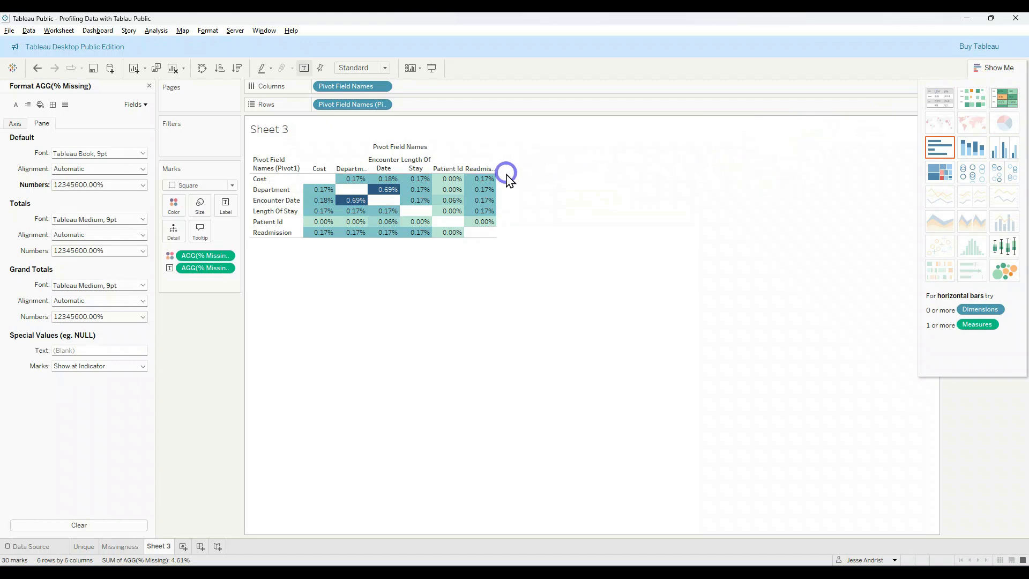
{"action": "left_click", "coordinate": [492, 169]}
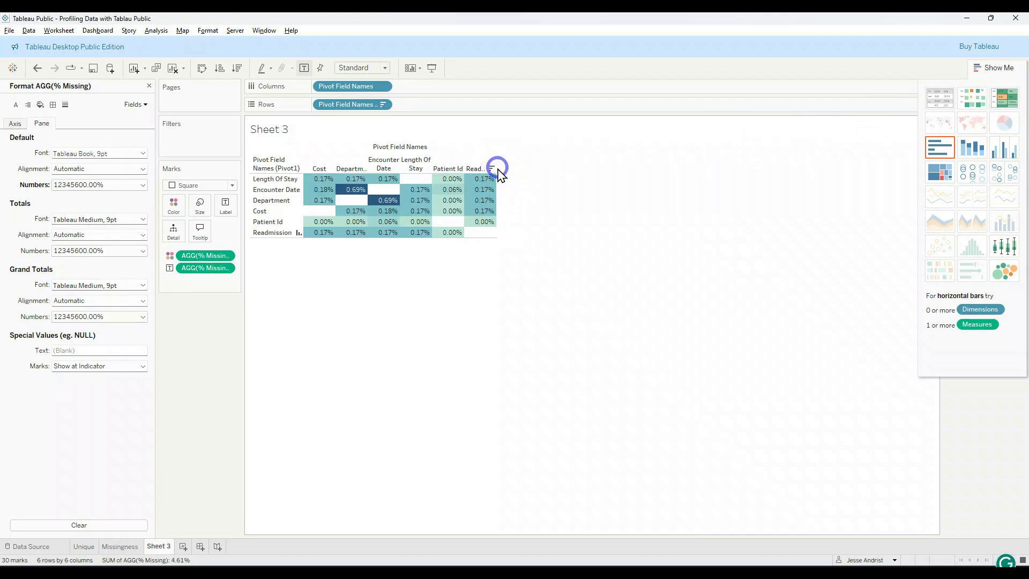
{"action": "left_click_drag", "start_coordinate": [532, 170], "coordinate": [536, 172]}
{"action": "key", "text": "ctrl+z"}
{"action": "key", "text": "ctrl+z"}
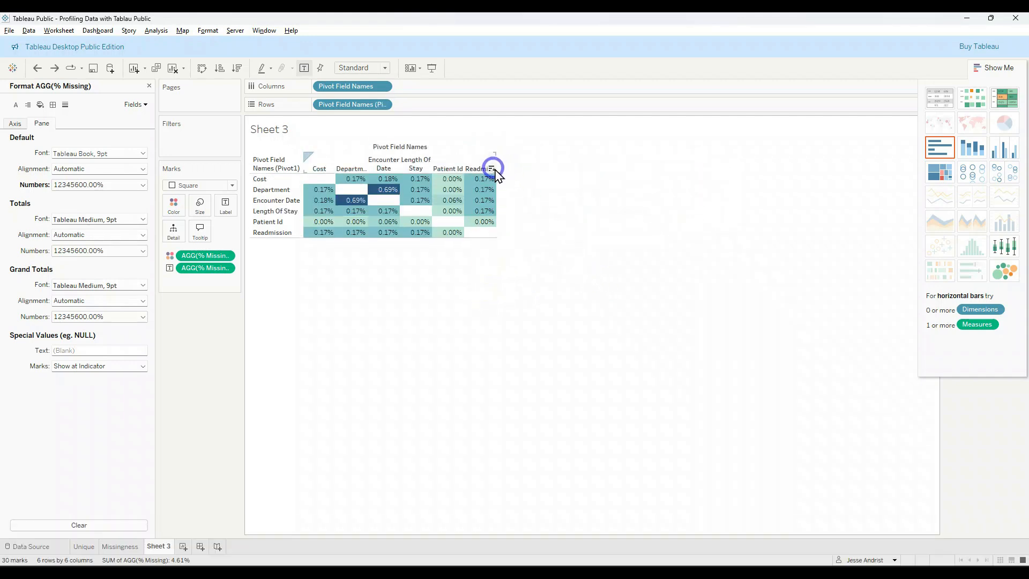
Step: Widen the highlight table's columns so the full headers fit, keeping all six columns in view, and close the chart type suggestions
{"action": "left_click_drag", "start_coordinate": [496, 168], "coordinate": [746, 212]}
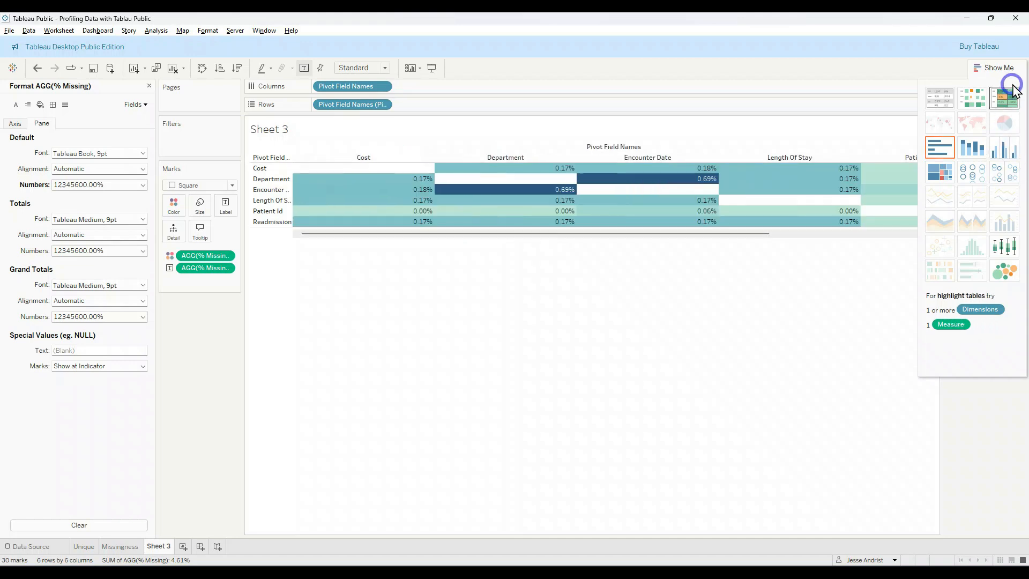
{"action": "left_click", "coordinate": [998, 68]}
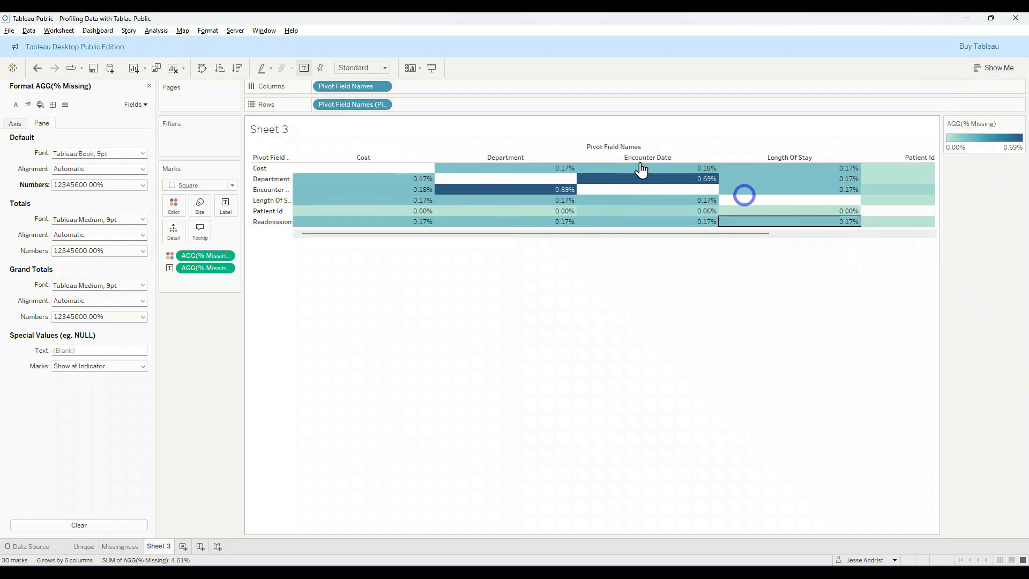
{"action": "left_click_drag", "start_coordinate": [558, 153], "coordinate": [485, 156]}
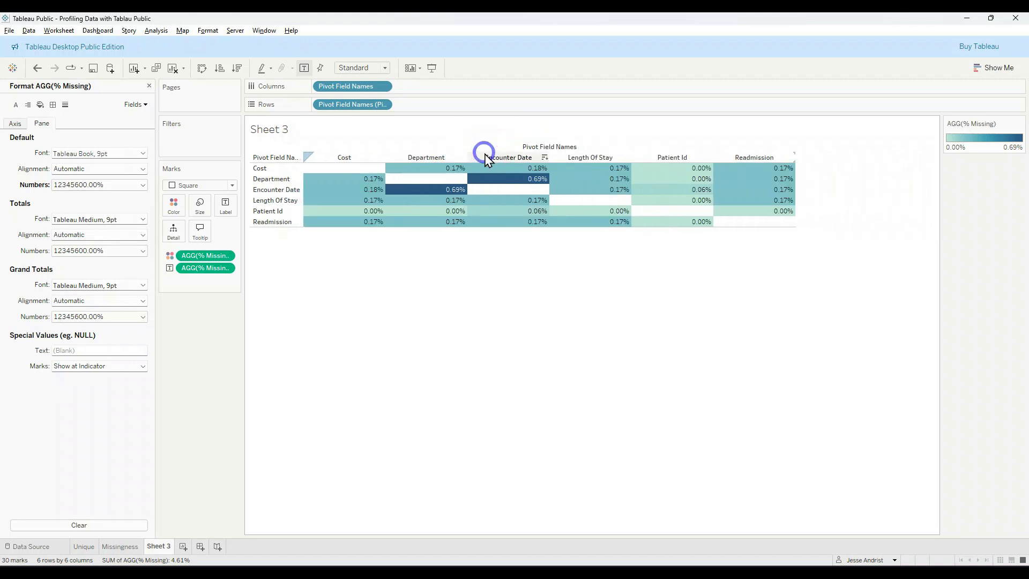
Step: Set the % Missing color palette to Red-Green-Gold Diverging and change its low-end color to white
{"action": "left_click", "coordinate": [175, 202]}
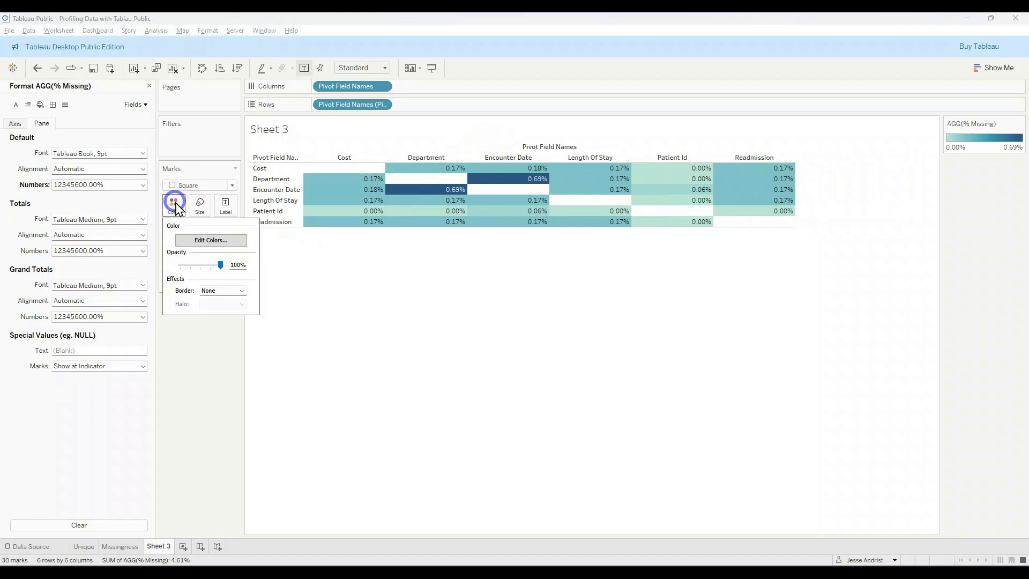
{"action": "left_click", "coordinate": [211, 240]}
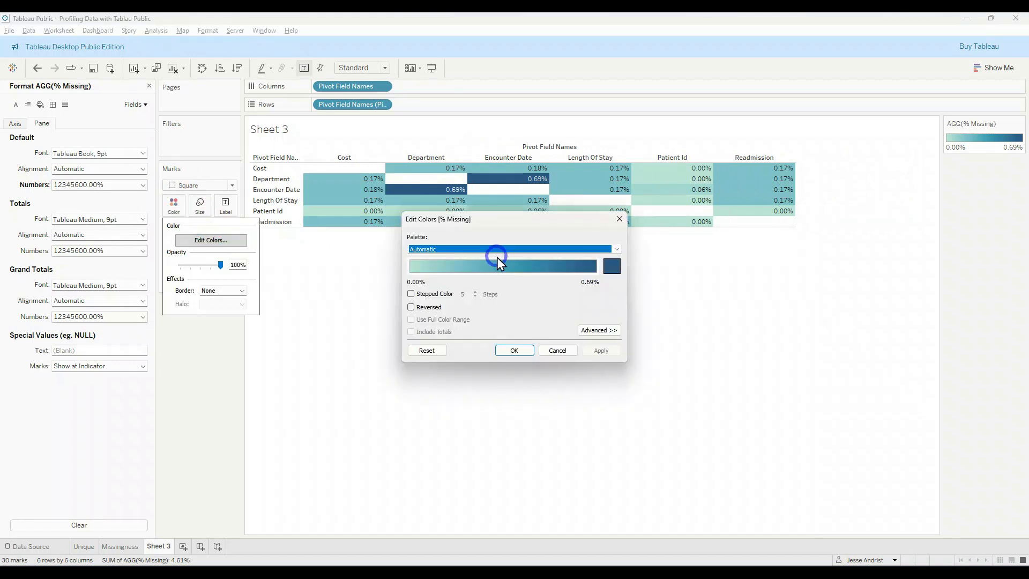
{"action": "left_click", "coordinate": [505, 248]}
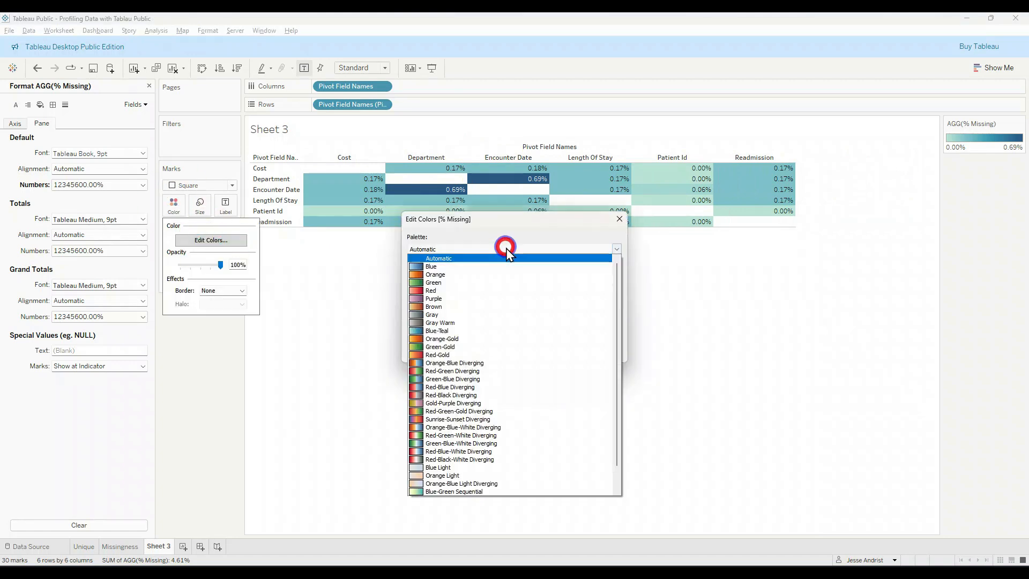
{"action": "left_click", "coordinate": [484, 411]}
{"action": "left_click", "coordinate": [416, 267]}
{"action": "left_click", "coordinate": [388, 341]}
{"action": "left_click", "coordinate": [458, 371]}
{"action": "left_click", "coordinate": [585, 388]}
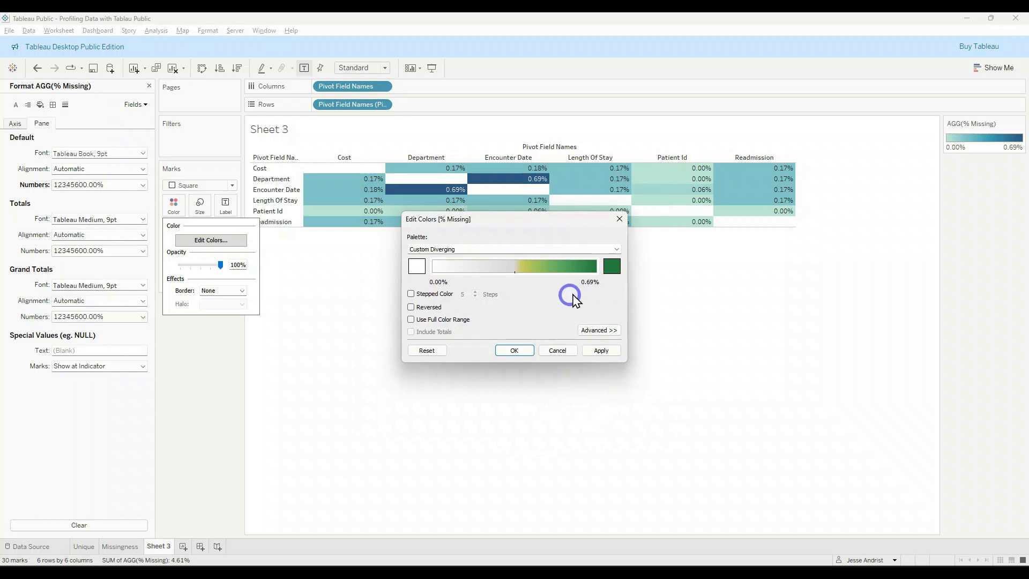
Step: Change the palette's high-end color to orange #ffaa00, enable stepped color with 5 steps, and apply the color settings
{"action": "left_click", "coordinate": [611, 266]}
{"action": "left_click", "coordinate": [464, 250]}
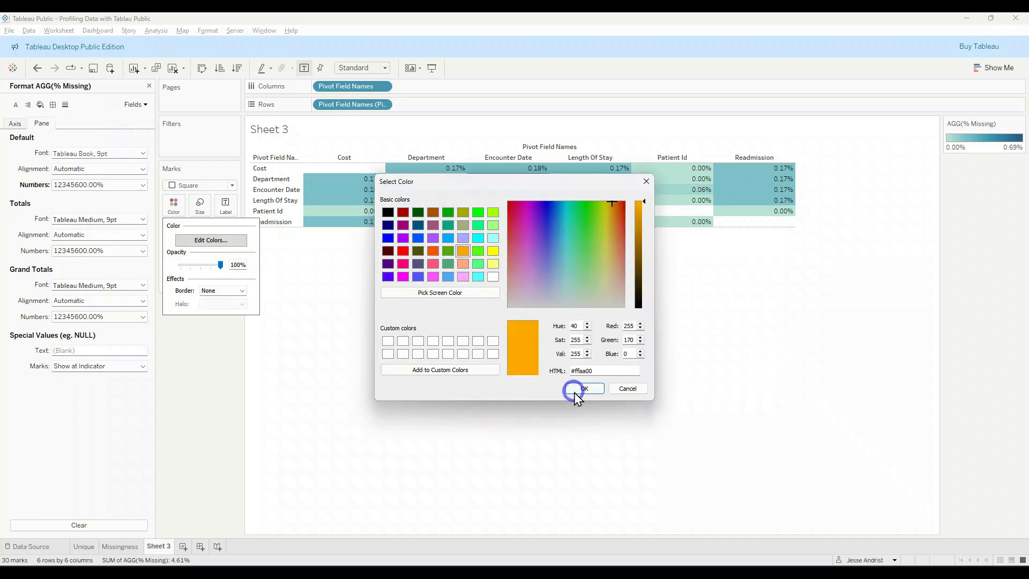
{"action": "left_click", "coordinate": [584, 388]}
{"action": "left_click", "coordinate": [438, 294]}
{"action": "left_click", "coordinate": [518, 350]}
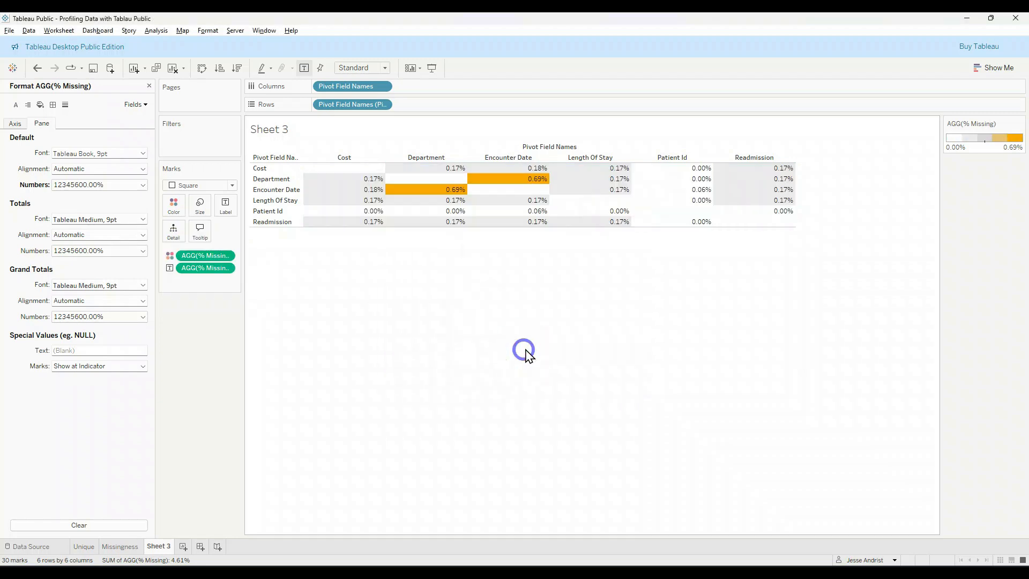
Step: Rename Sheet 3 as Missingess Colrrilation
{"action": "mouse_move", "coordinate": [513, 222]}
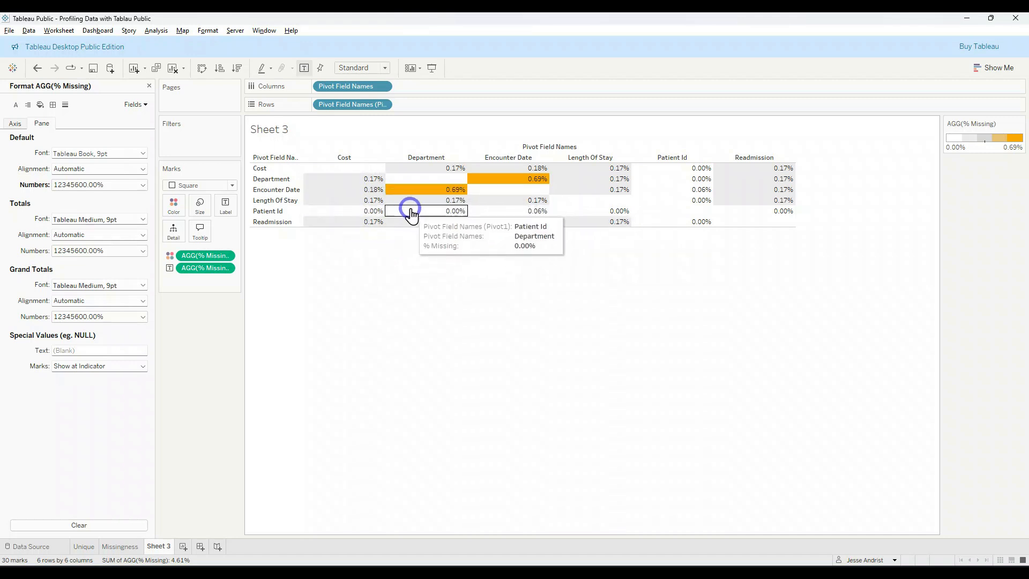
{"action": "mouse_move", "coordinate": [426, 197]}
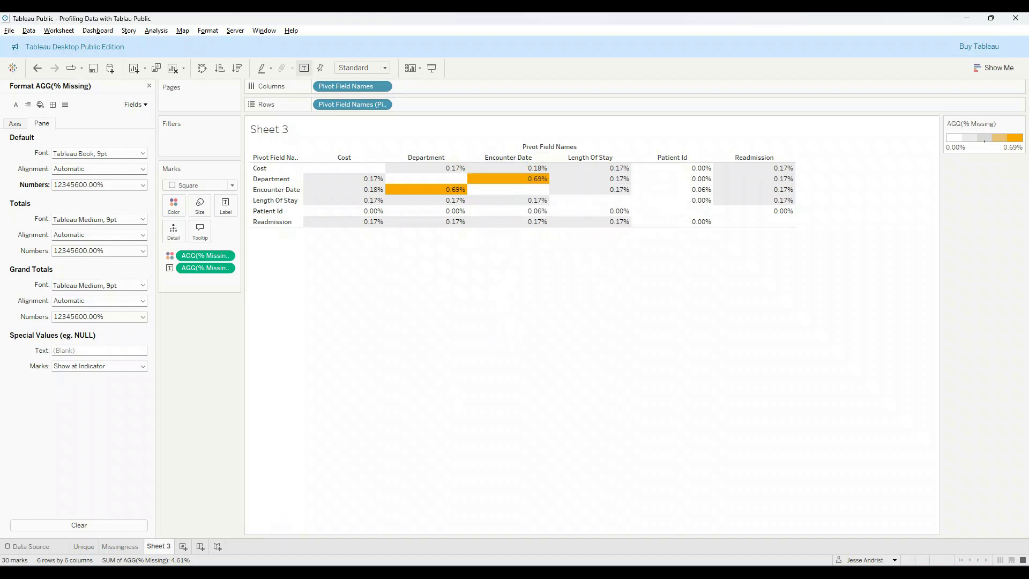
{"action": "double_click", "coordinate": [159, 546]}
{"action": "type", "text": "Mis"}
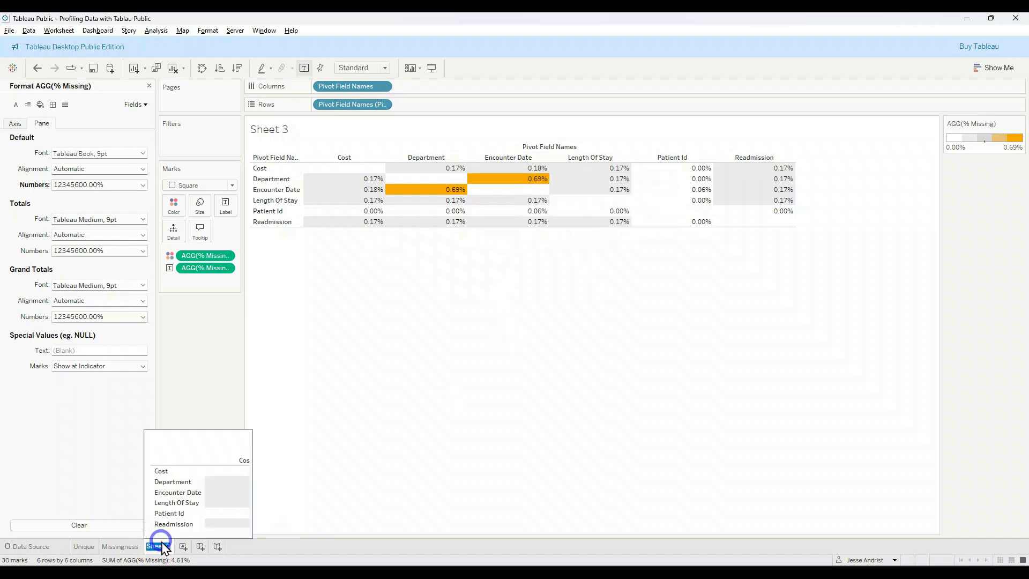
{"action": "type", "text": "s"}
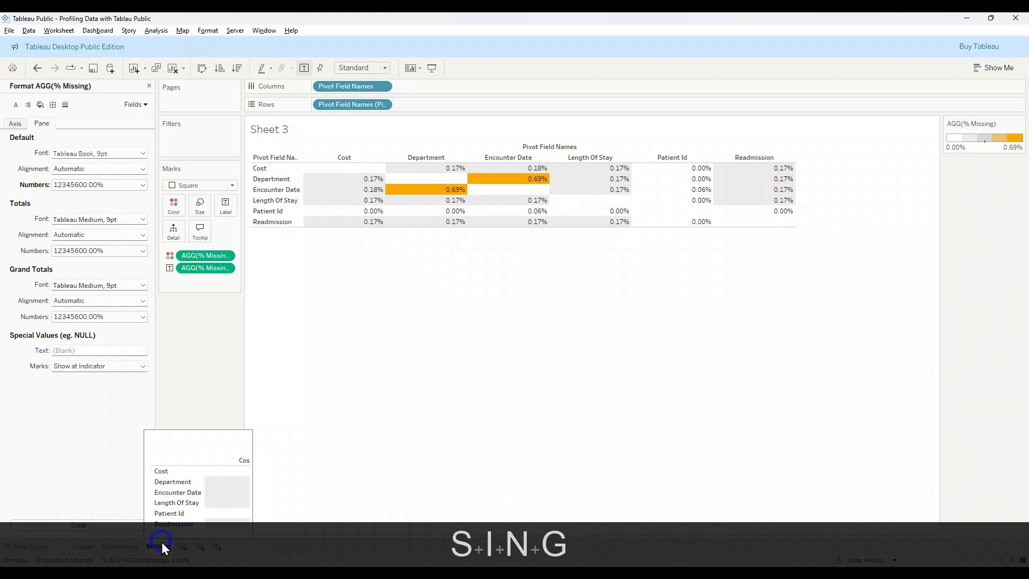
{"action": "type", "text": "ingness Colrrilation"}
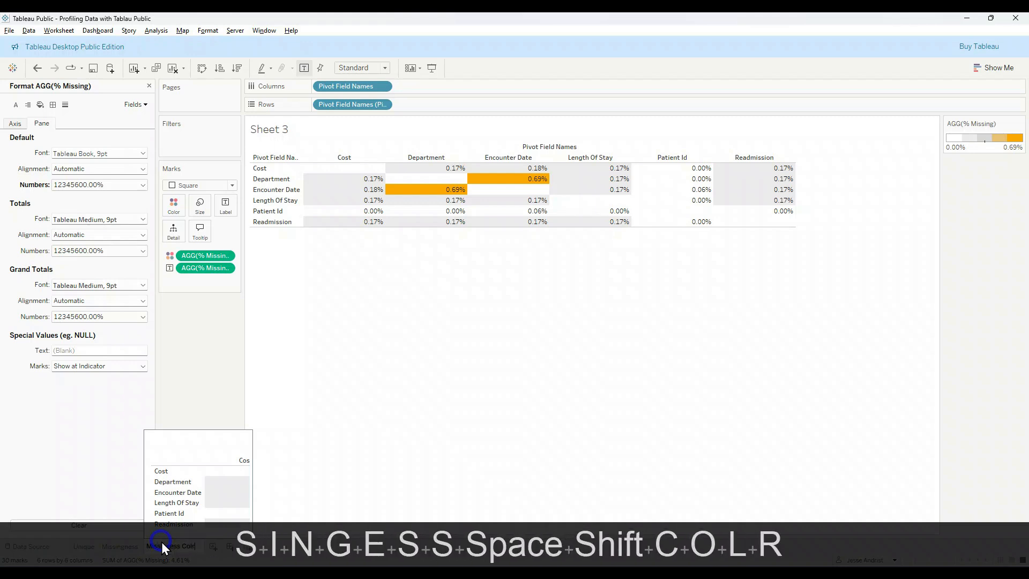
{"action": "key", "text": "Return"}
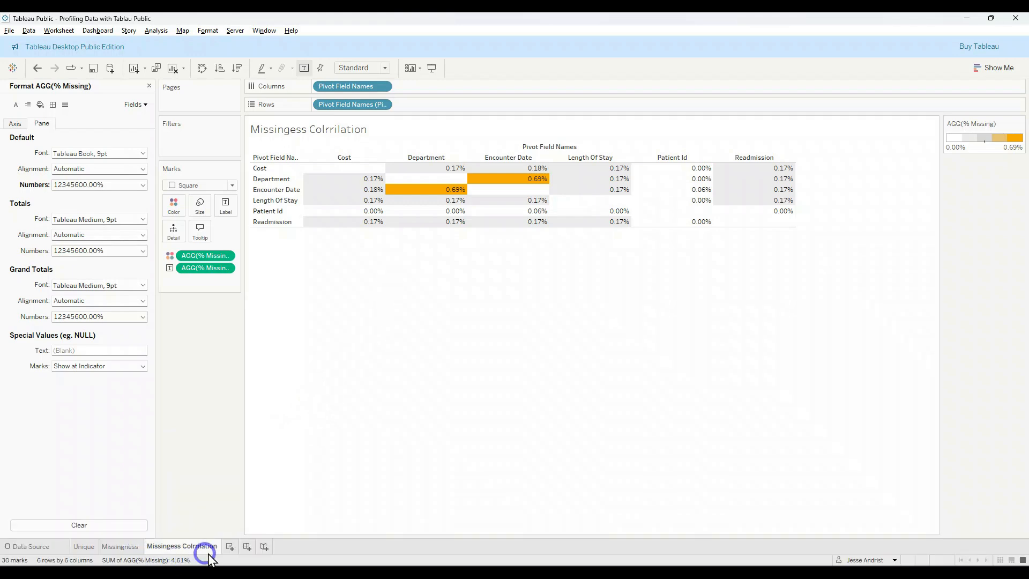
{"action": "key", "text": "alt+Tab"}
{"action": "left_click", "coordinate": [438, 333]}
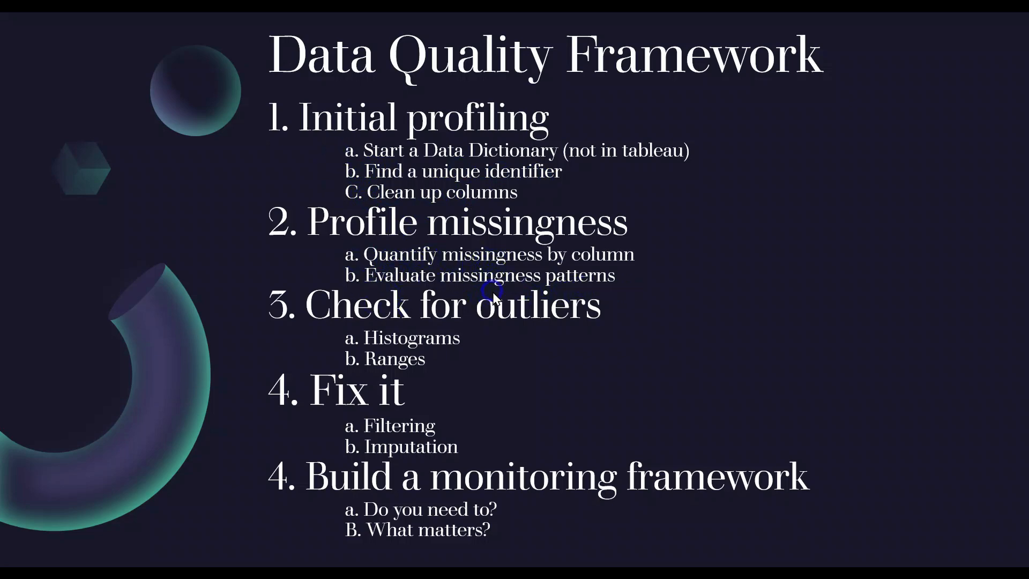
{"action": "key", "text": "alt+Tab"}
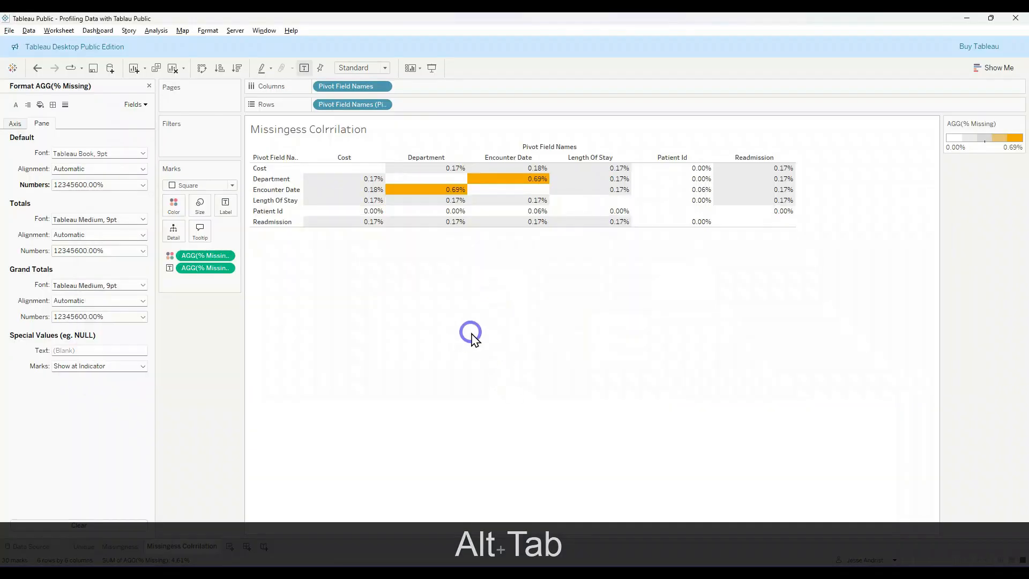
Step: Close the % Missing formatting pane and rename the Encounter Date field in patient_encounters as Discharge Date
{"action": "left_click", "coordinate": [149, 85]}
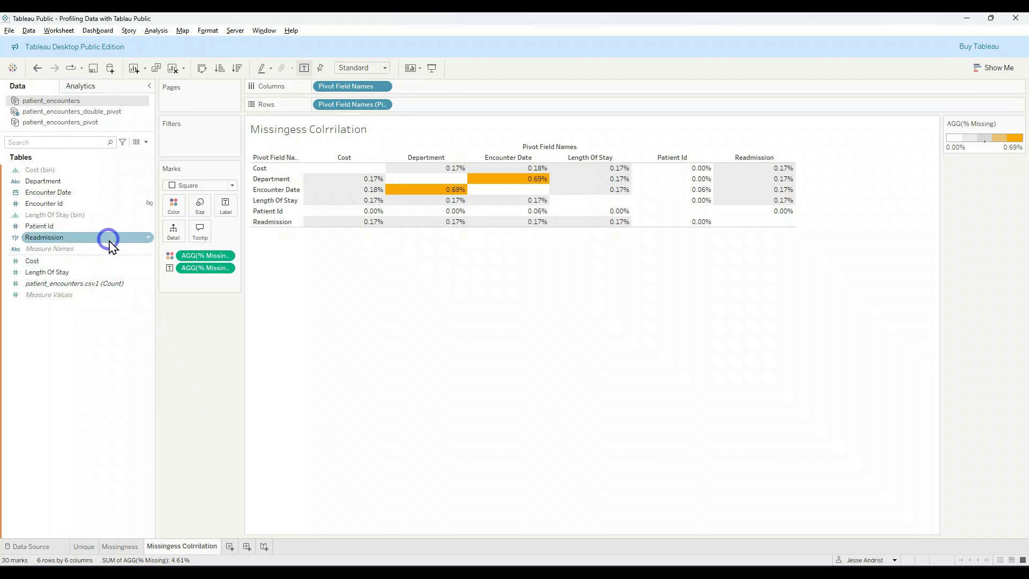
{"action": "right_click", "coordinate": [110, 202]}
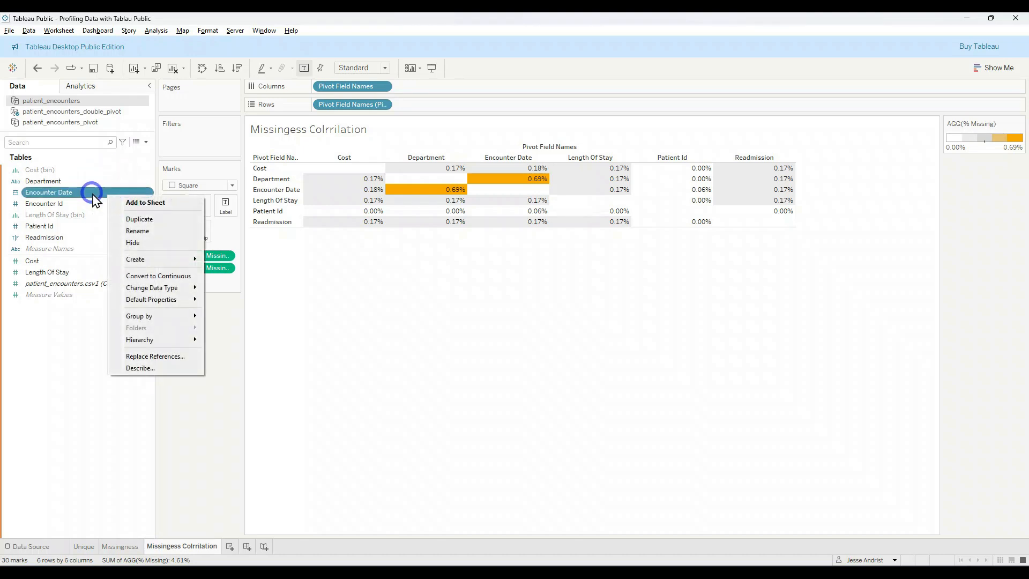
{"action": "left_click", "coordinate": [137, 230]}
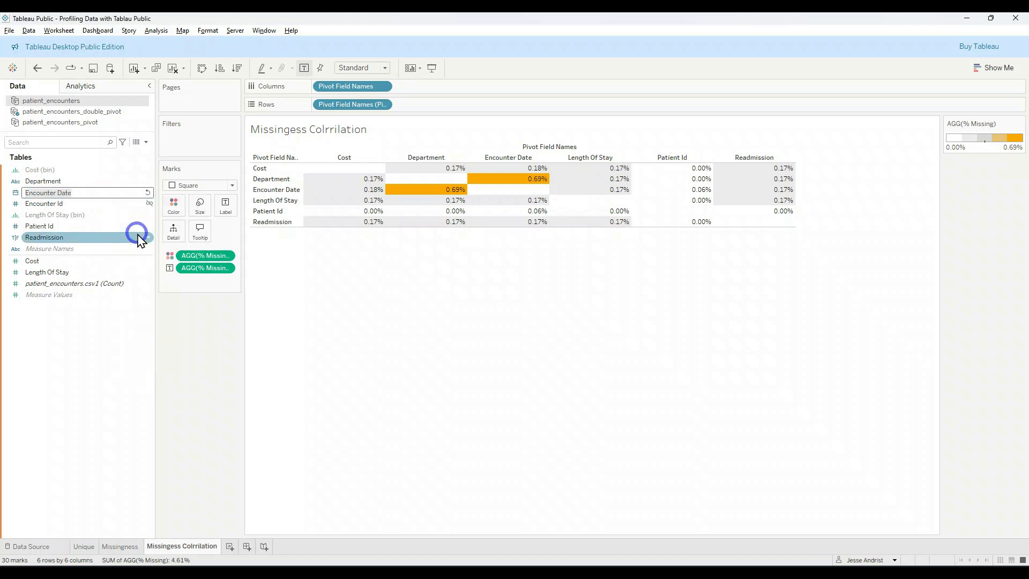
{"action": "key", "text": "Home"}
{"action": "type", "text": "Discharge"}
{"action": "key", "text": "Delete"}
{"action": "key", "text": "Delete"}
{"action": "key", "text": "Delete"}
{"action": "key", "text": "Delete"}
{"action": "key", "text": "Delete"}
{"action": "key", "text": "Delete"}
{"action": "key", "text": "Delete"}
{"action": "key", "text": "Delete"}
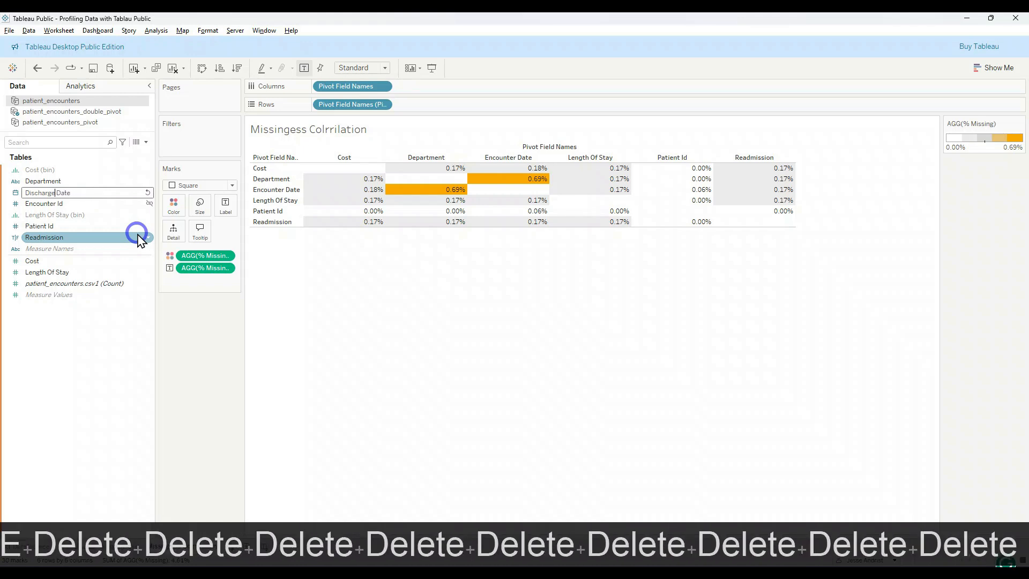
{"action": "key", "text": "Return"}
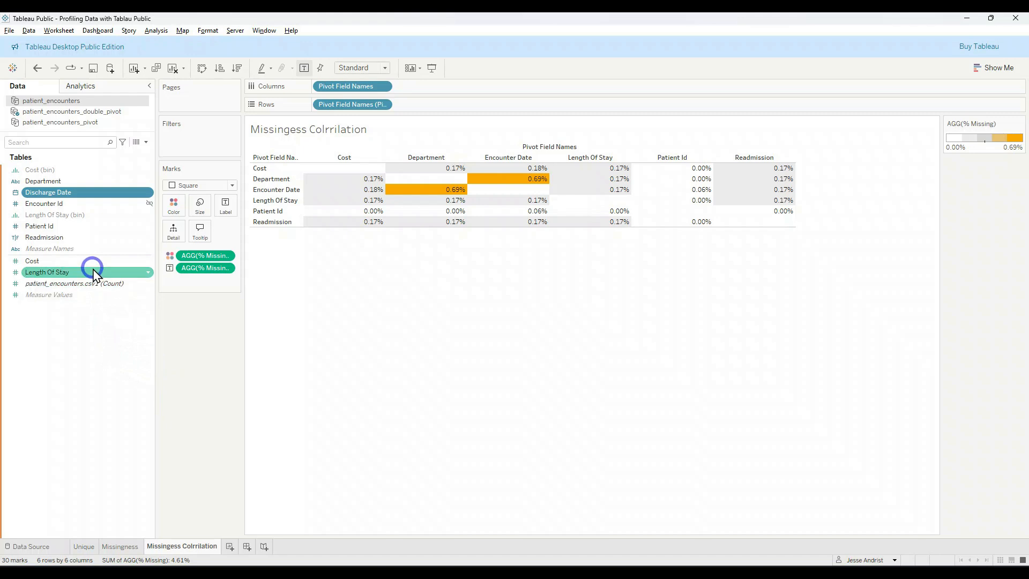
Step: Convert the Patient Id field to a measure and back to a dimension
{"action": "right_click", "coordinate": [92, 230]}
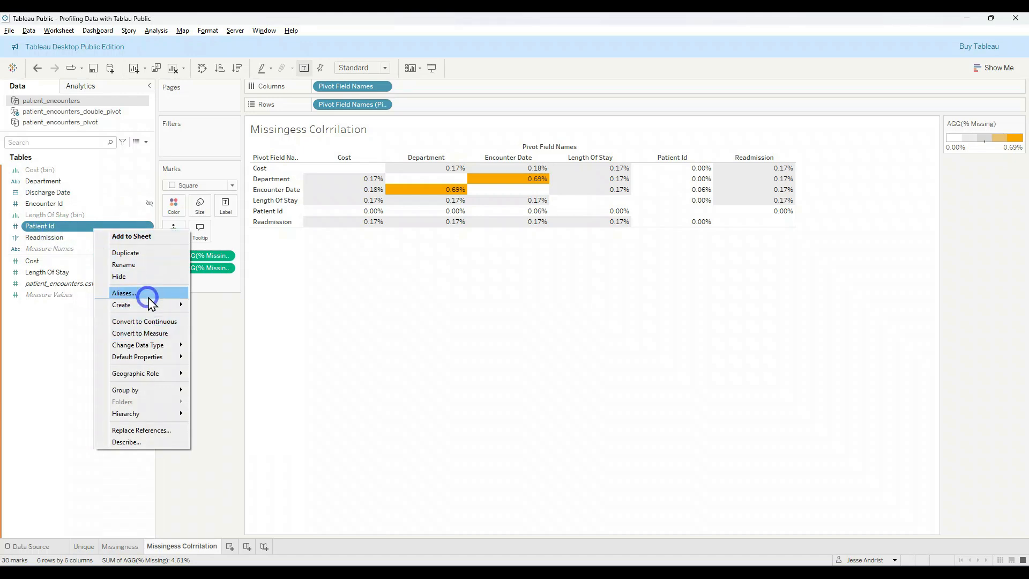
{"action": "left_click", "coordinate": [153, 332]}
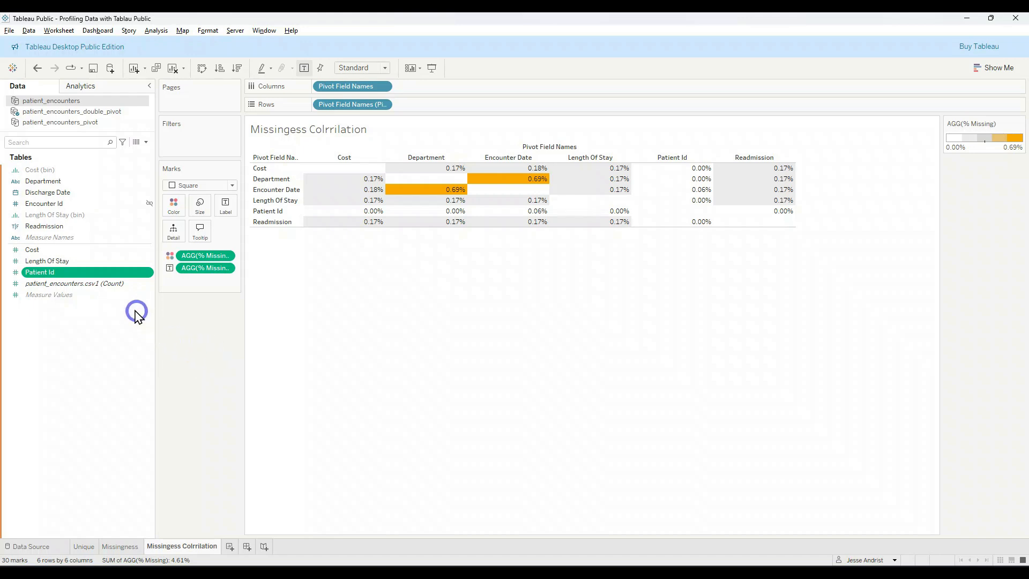
{"action": "right_click", "coordinate": [111, 281]}
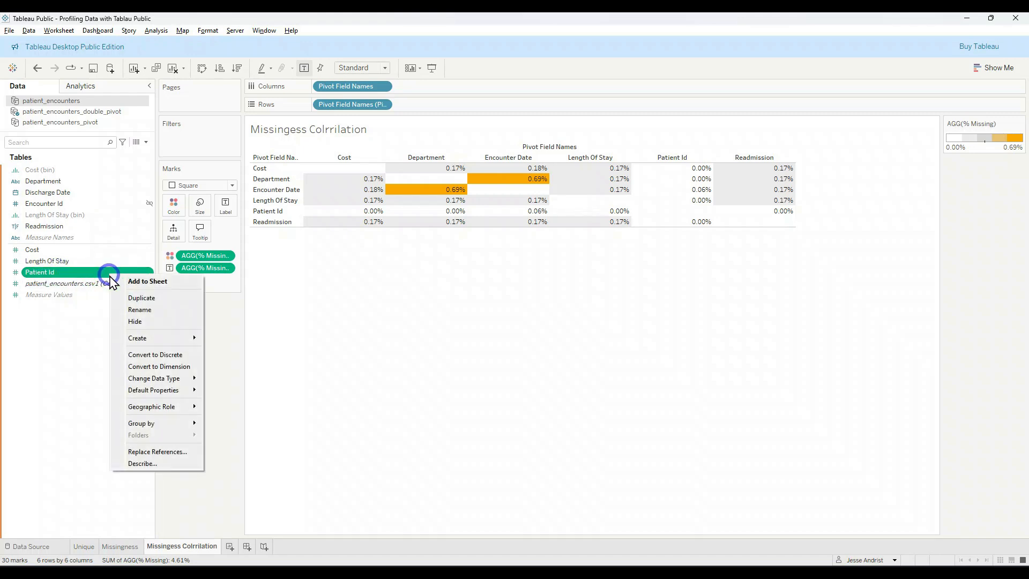
{"action": "left_click", "coordinate": [174, 366]}
{"action": "left_click", "coordinate": [112, 237], "text": "ctrl"}
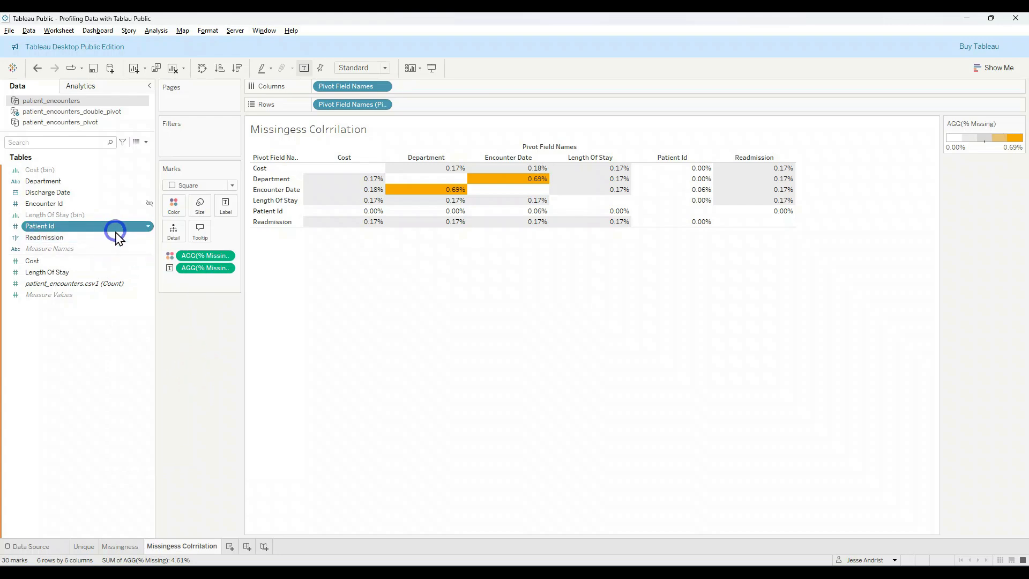
{"action": "left_click", "coordinate": [112, 234]}
{"action": "key", "text": "alt+Tab"}
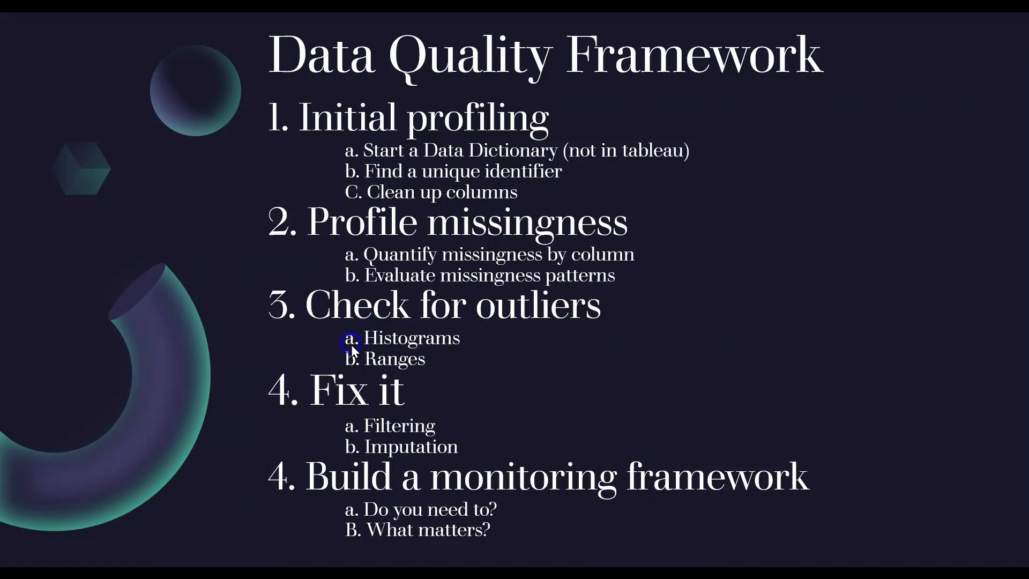
{"action": "key", "text": "alt+Tab"}
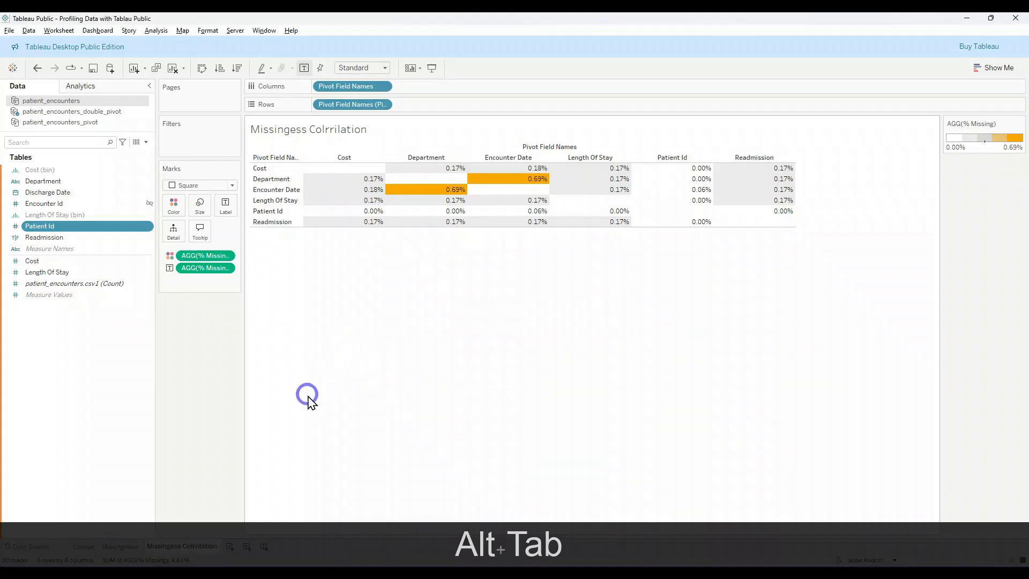
Step: On a new worksheet, chart the patient_encounters.csv1 record count by Department as horizontal bars, and close the chart type suggestions
{"action": "left_click", "coordinate": [229, 546]}
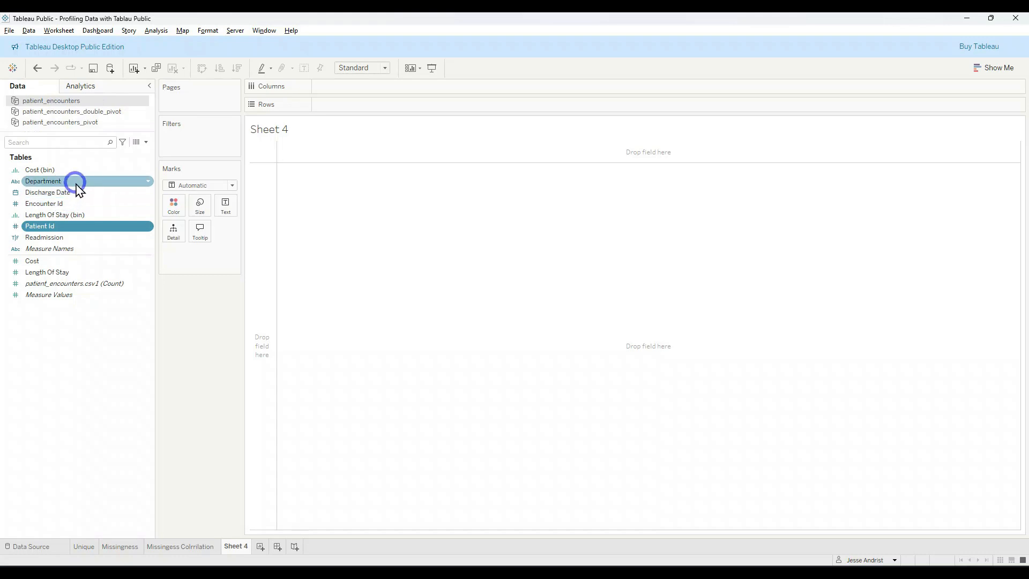
{"action": "left_click_drag", "start_coordinate": [77, 188], "coordinate": [270, 216]}
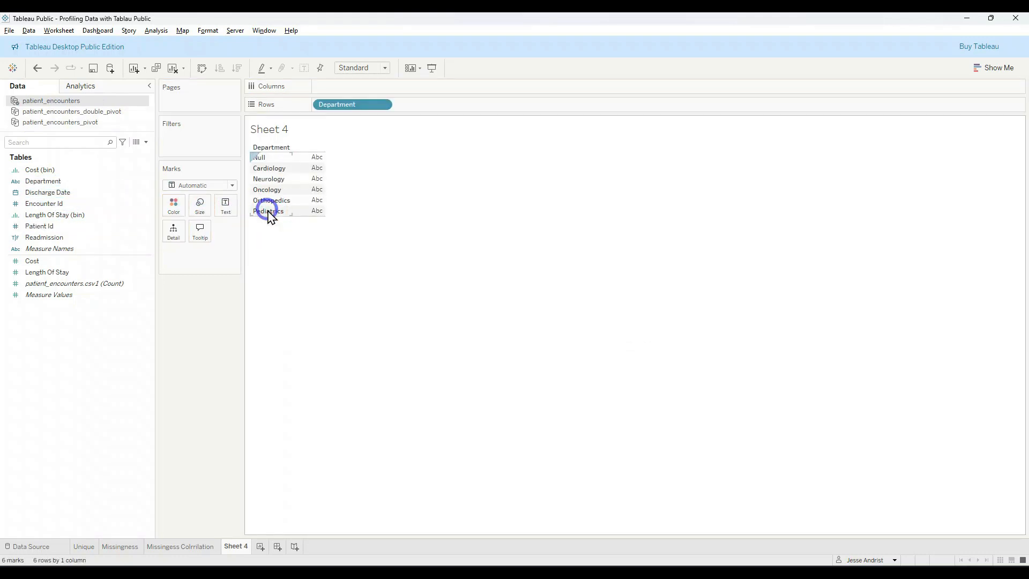
{"action": "left_click_drag", "start_coordinate": [101, 283], "coordinate": [315, 191]}
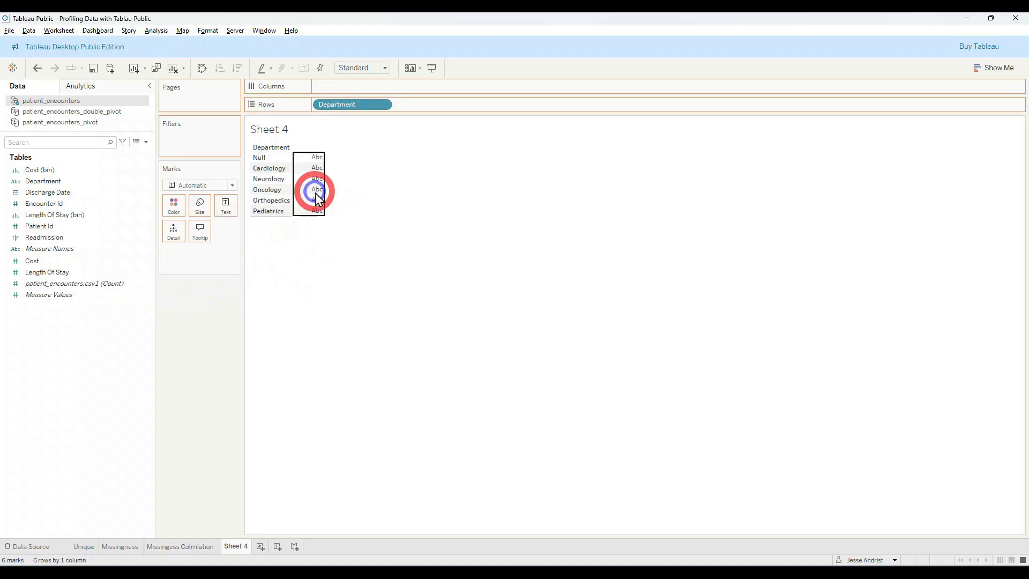
{"action": "left_click", "coordinate": [1014, 59]}
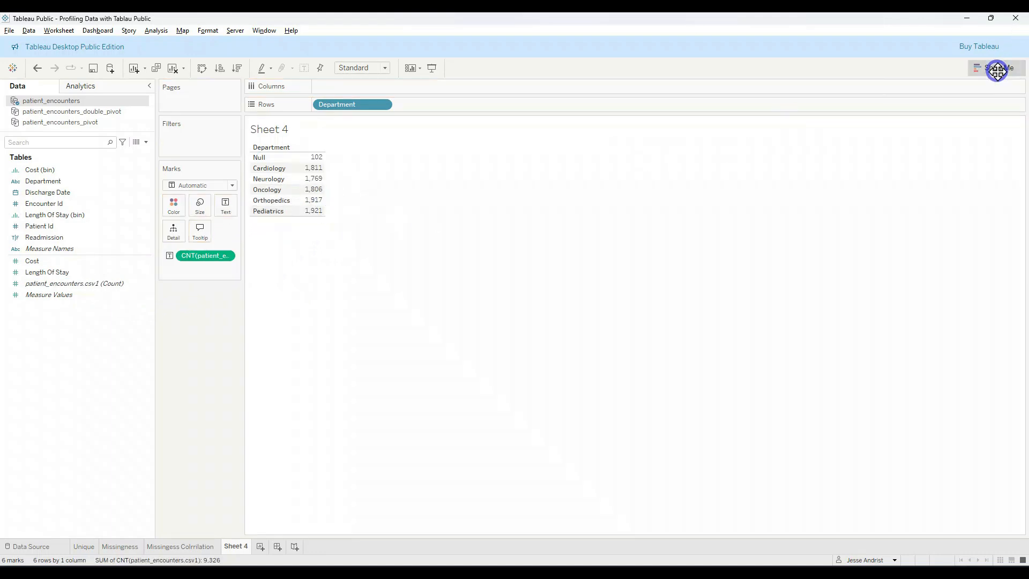
{"action": "left_click", "coordinate": [940, 150]}
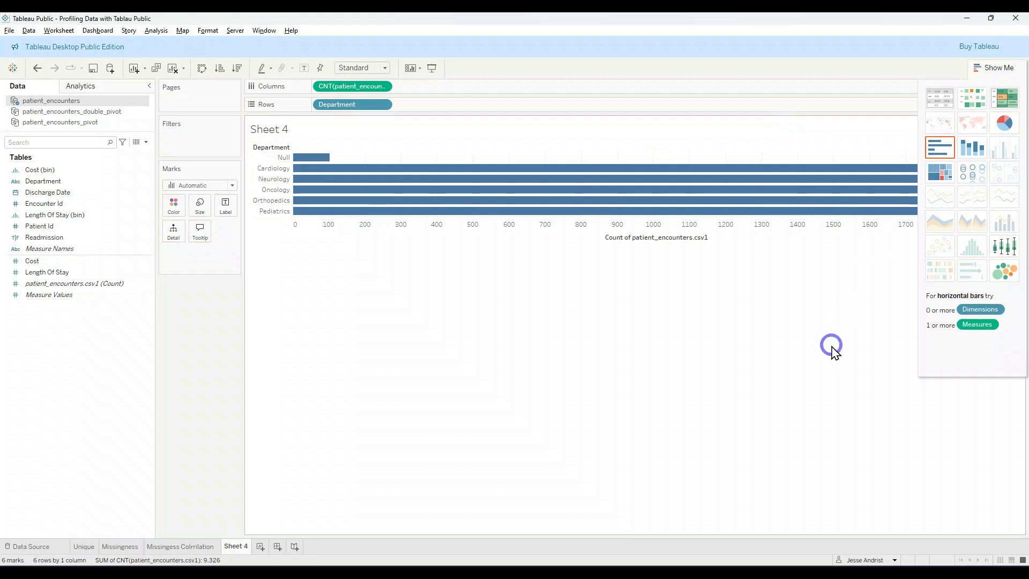
{"action": "left_click", "coordinate": [998, 67]}
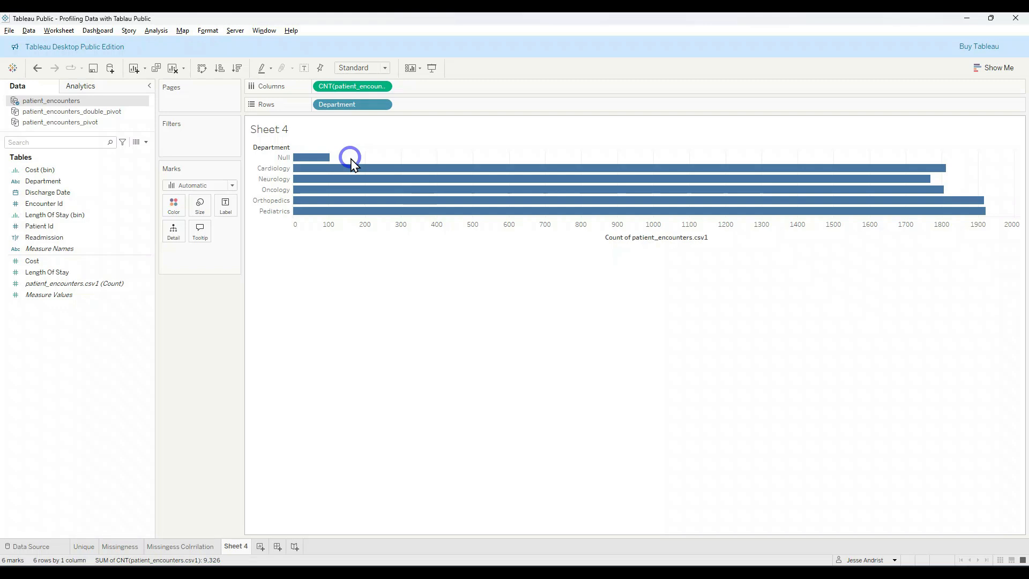
Step: Rename Sheet 4 as Department
{"action": "double_click", "coordinate": [235, 546]}
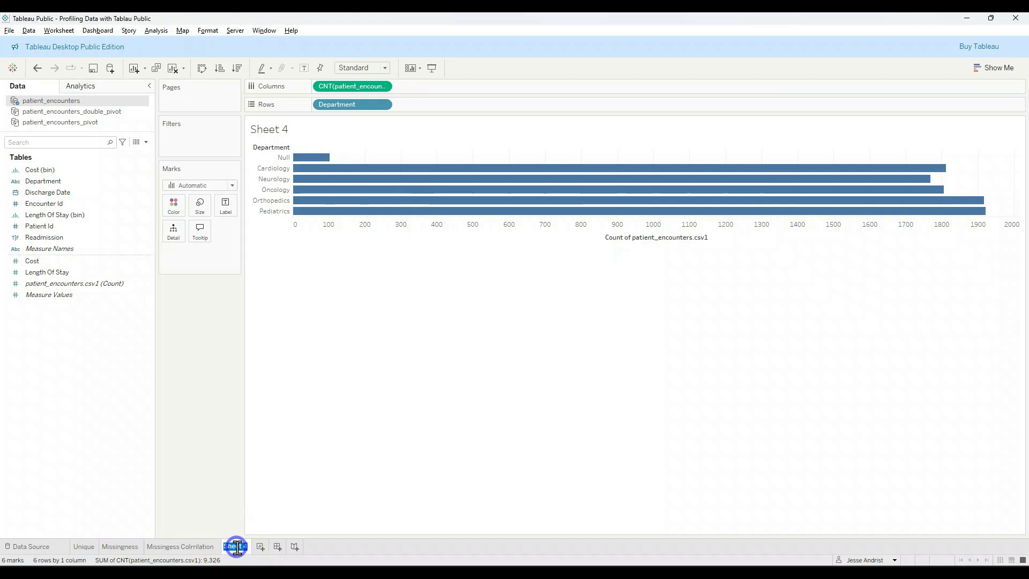
{"action": "type", "text": "Department"}
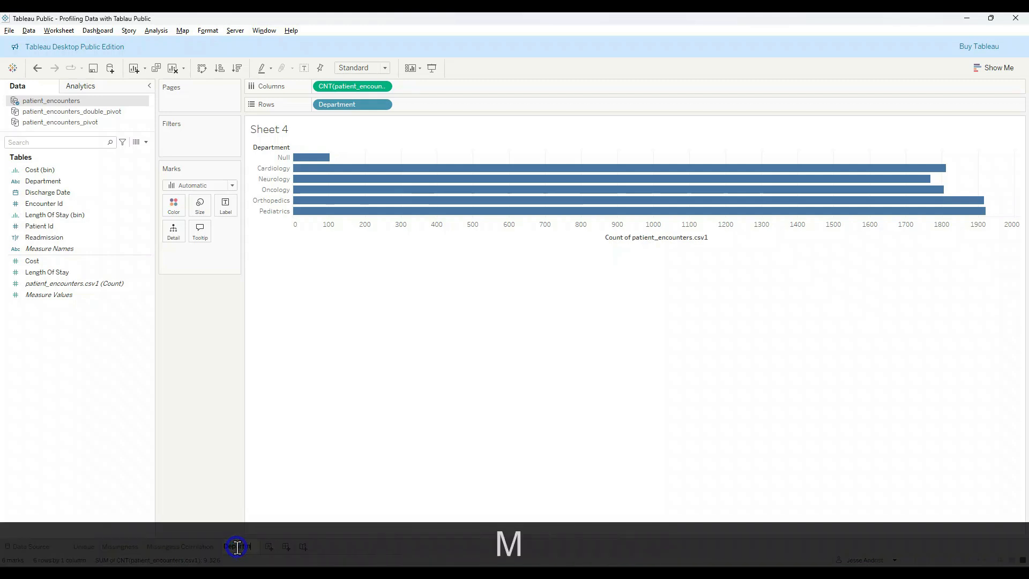
{"action": "key", "text": "Return"}
{"action": "left_click", "coordinate": [97, 215]}
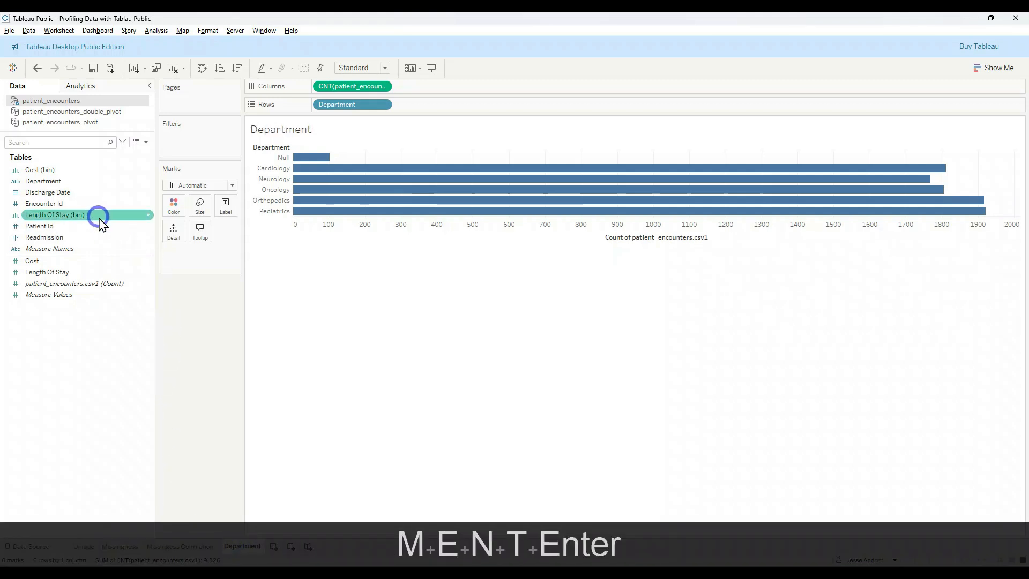
Step: Build a histogram of Cost on a new worksheet and close the chart type suggestions
{"action": "left_click", "coordinate": [273, 546]}
{"action": "left_click", "coordinate": [75, 283]}
{"action": "left_click", "coordinate": [63, 260]}
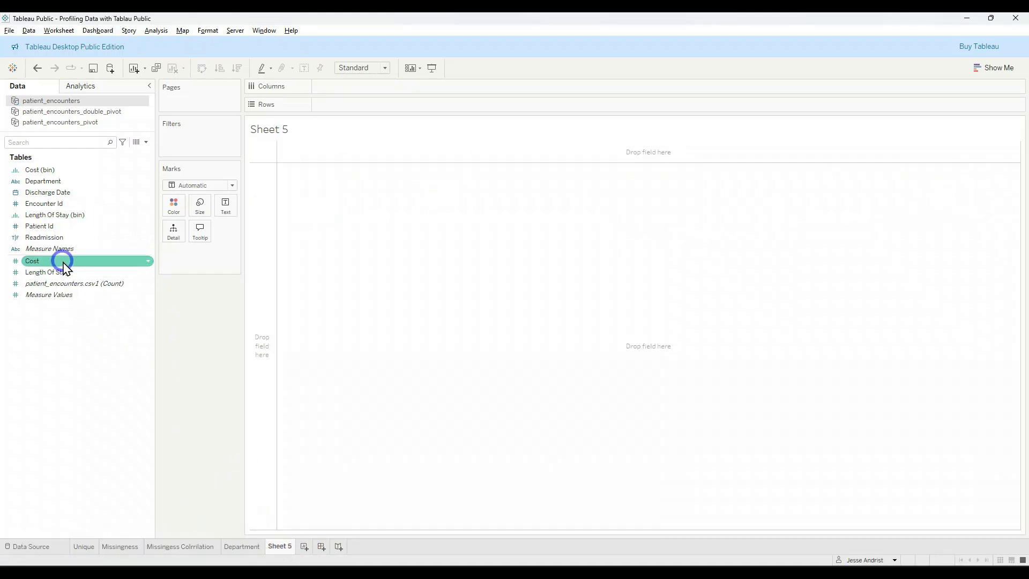
{"action": "left_click_drag", "start_coordinate": [62, 261], "coordinate": [514, 290]}
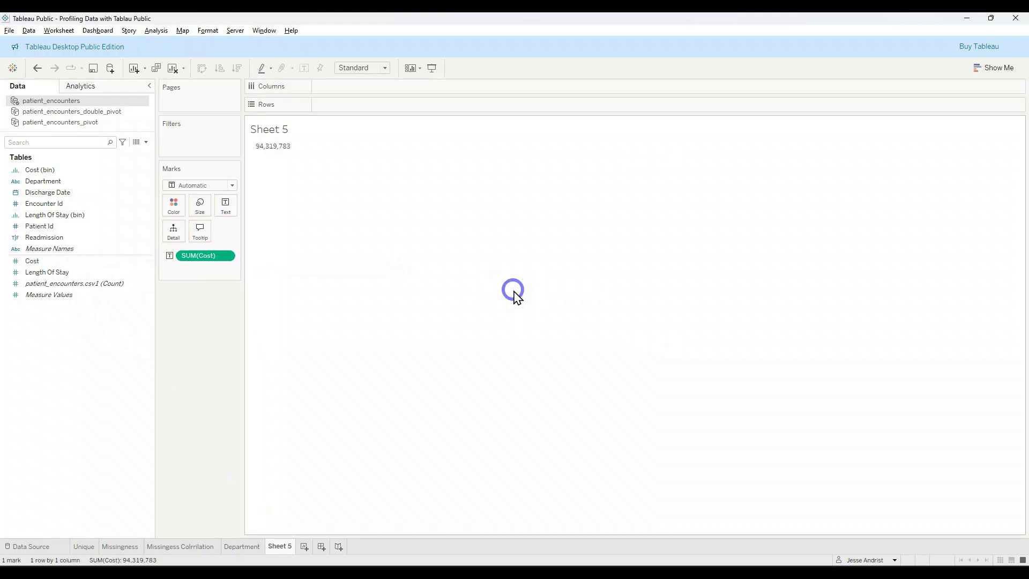
{"action": "left_click", "coordinate": [1002, 68]}
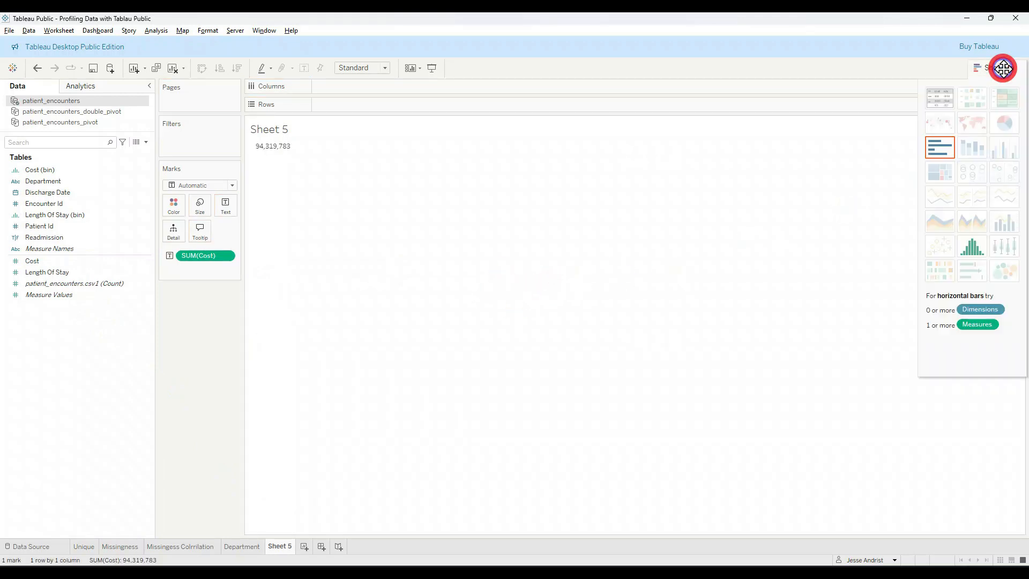
{"action": "left_click", "coordinate": [970, 248]}
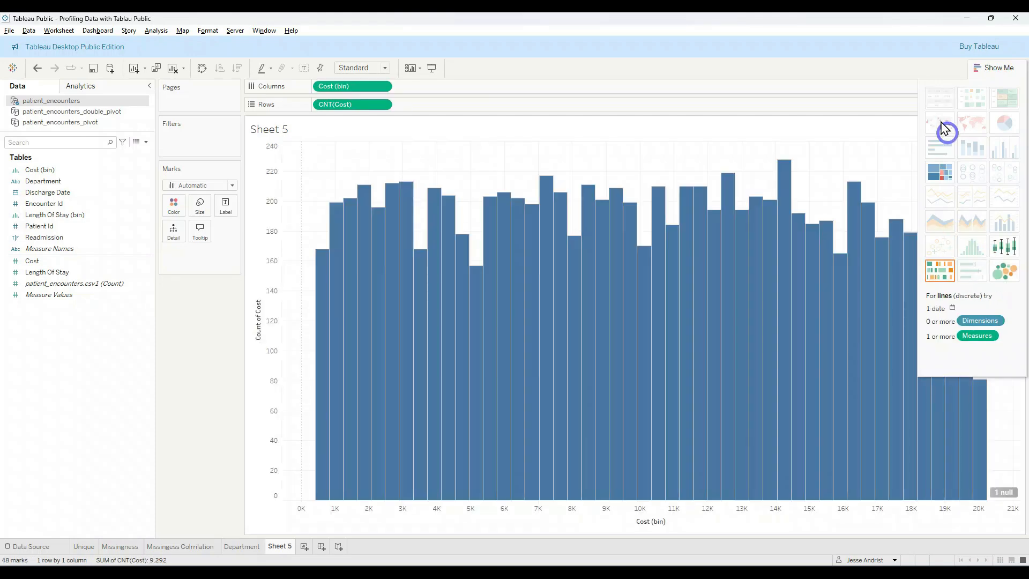
{"action": "left_click", "coordinate": [1009, 65]}
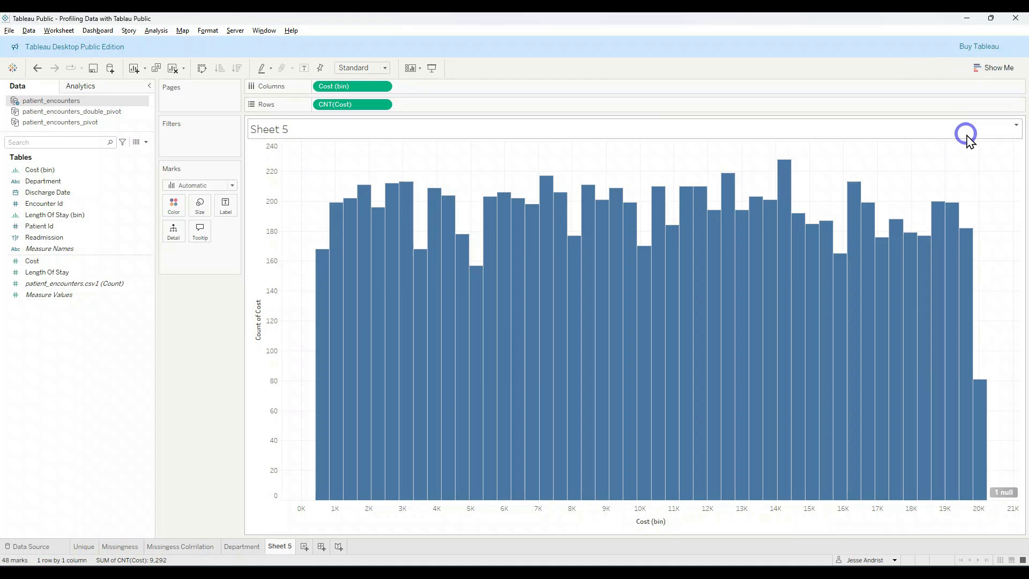
Step: Try a bin size of 1 for the Cost (bin) field and undo the change
{"action": "mouse_move", "coordinate": [882, 274]}
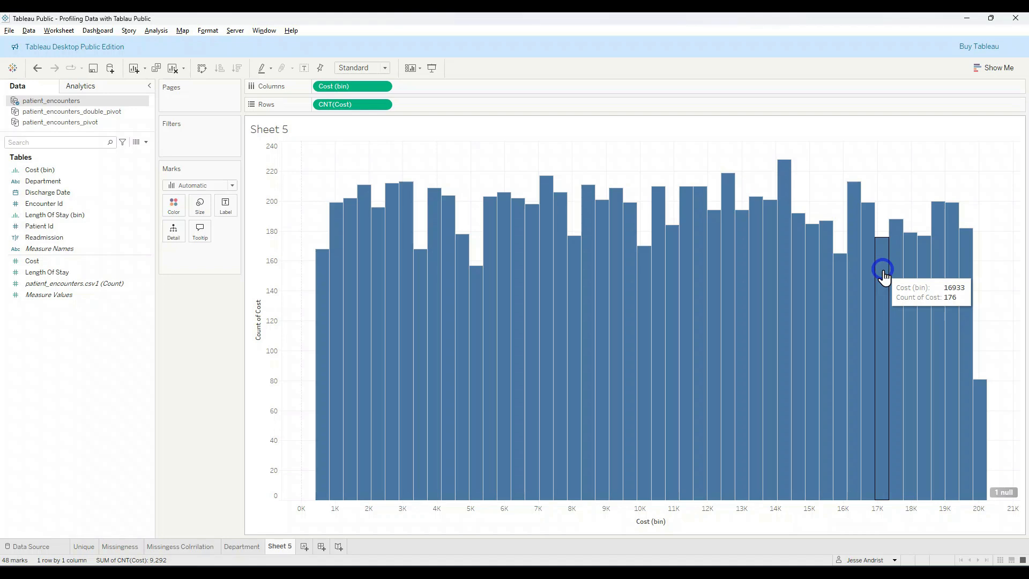
{"action": "mouse_move", "coordinate": [319, 287]}
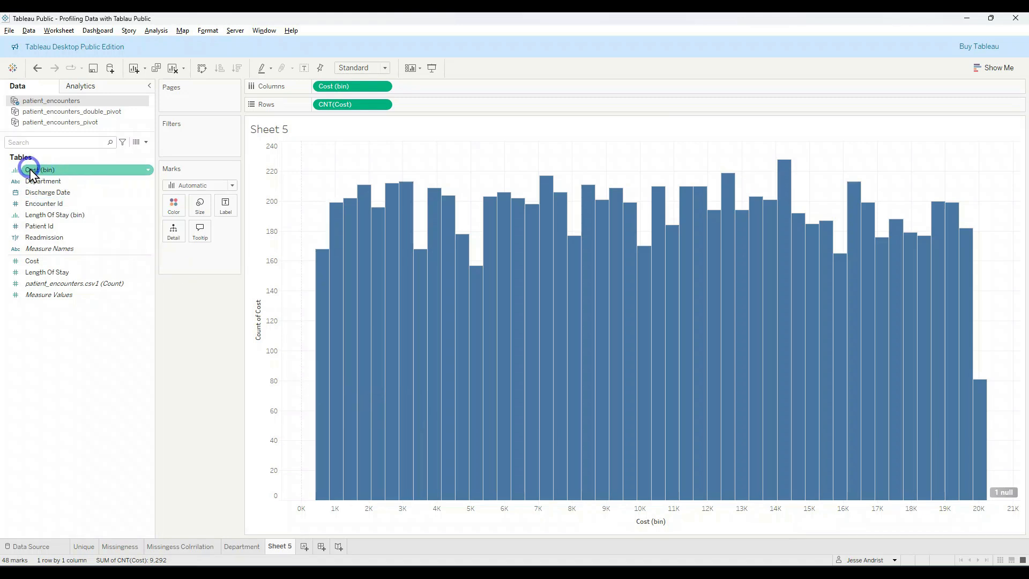
{"action": "left_click", "coordinate": [150, 173]}
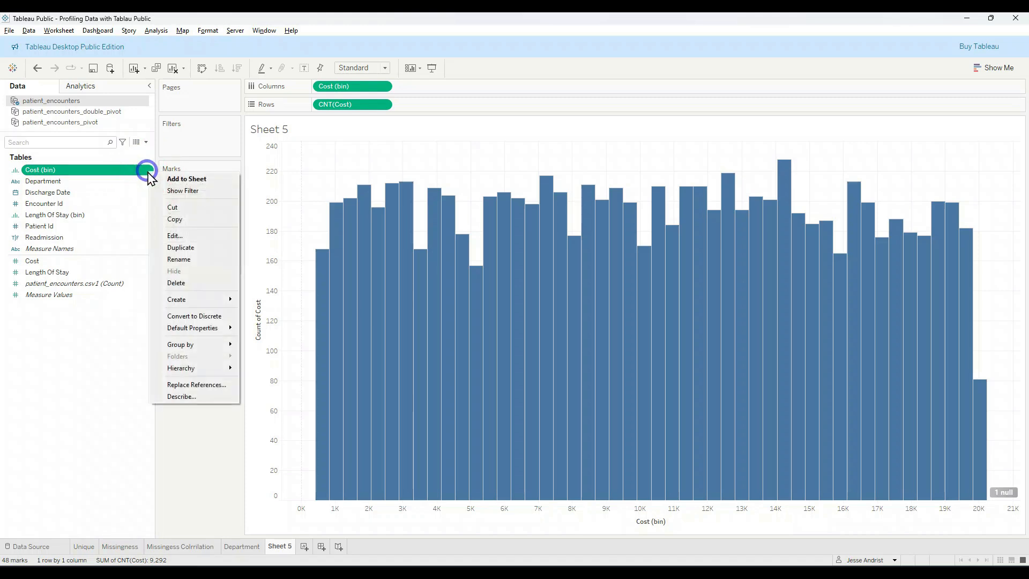
{"action": "left_click", "coordinate": [172, 235]}
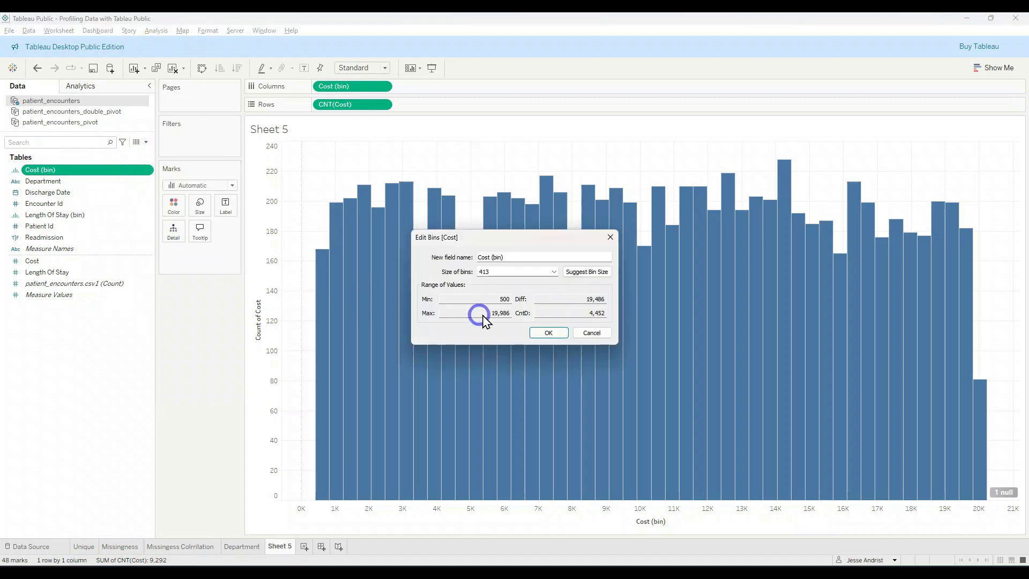
{"action": "double_click", "coordinate": [508, 274]}
{"action": "type", "text": "1"}
{"action": "key", "text": "Return"}
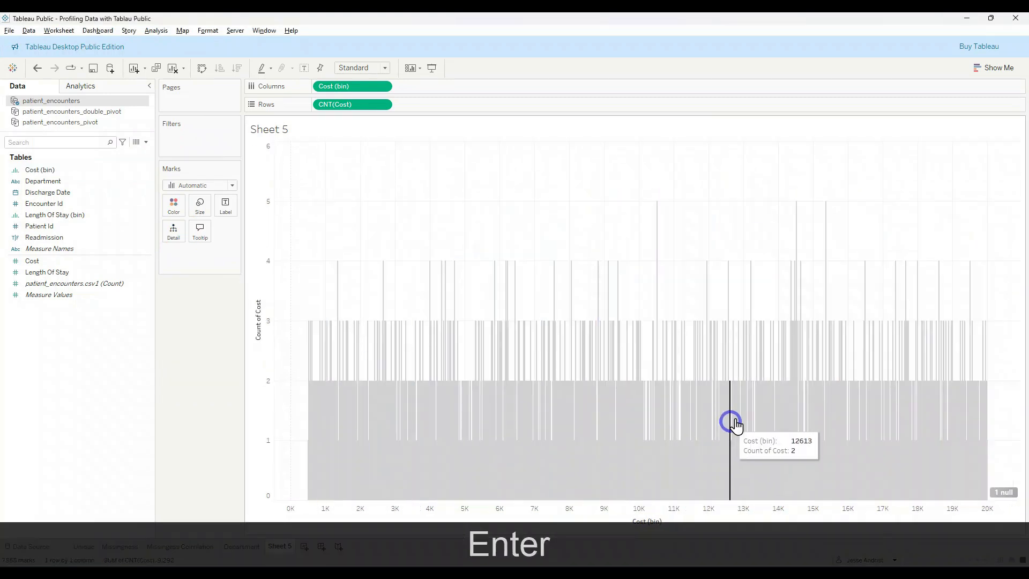
{"action": "key", "text": "ctrl+z"}
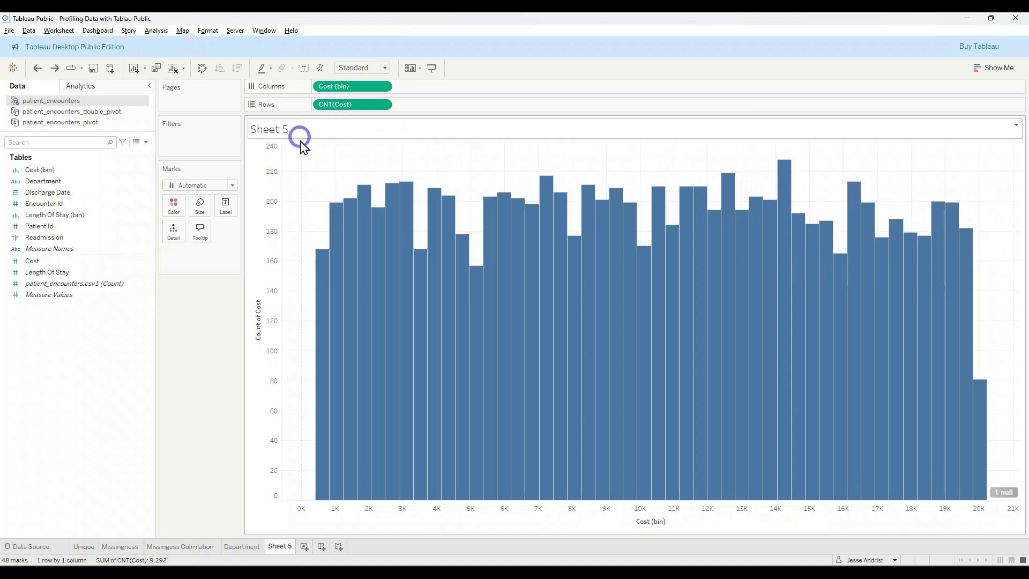
Step: Rename Sheet 5 as Cost and add another new worksheet
{"action": "double_click", "coordinate": [289, 546]}
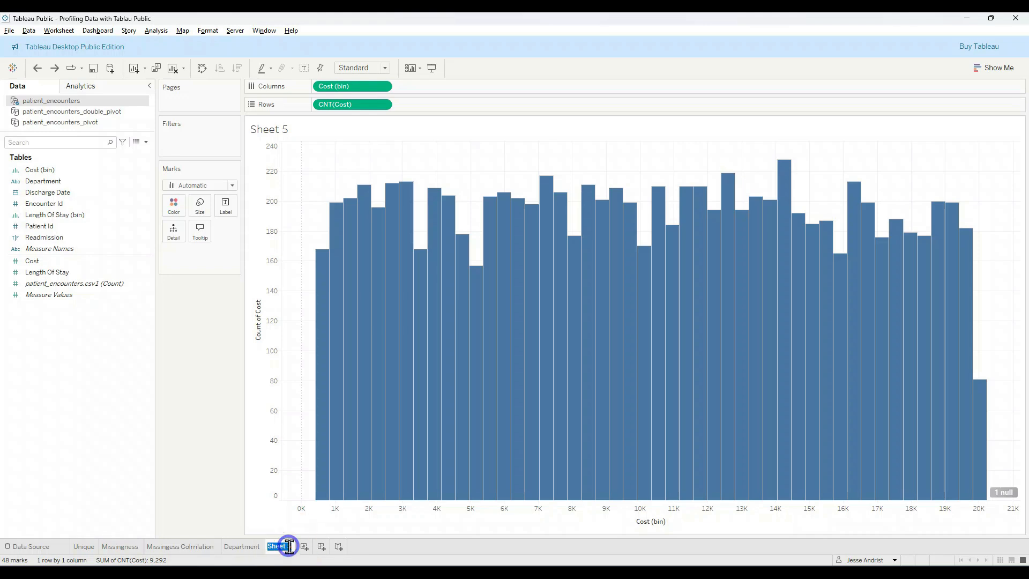
{"action": "type", "text": "Cost"}
{"action": "key", "text": "Return"}
{"action": "left_click", "coordinate": [296, 547]}
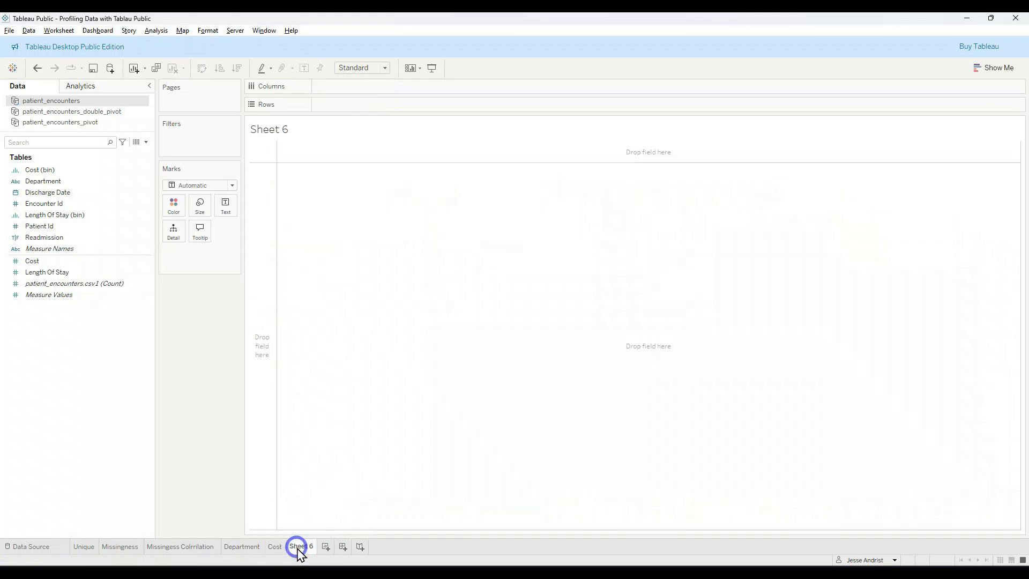
Step: Place Discharge Date on Columns as a continuous month-and-year axis in Sheet 6
{"action": "left_click", "coordinate": [74, 195]}
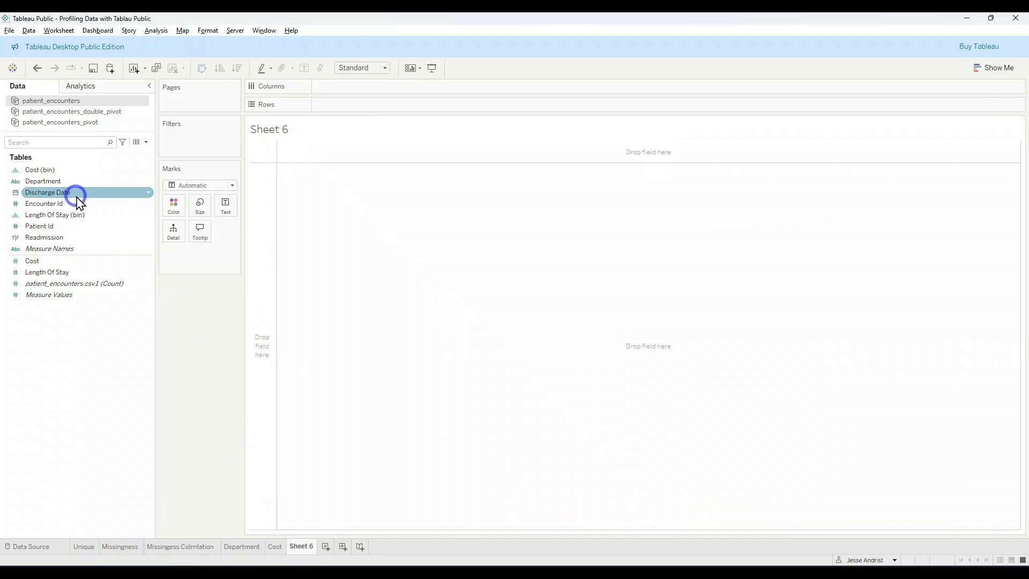
{"action": "double_click", "coordinate": [79, 200]}
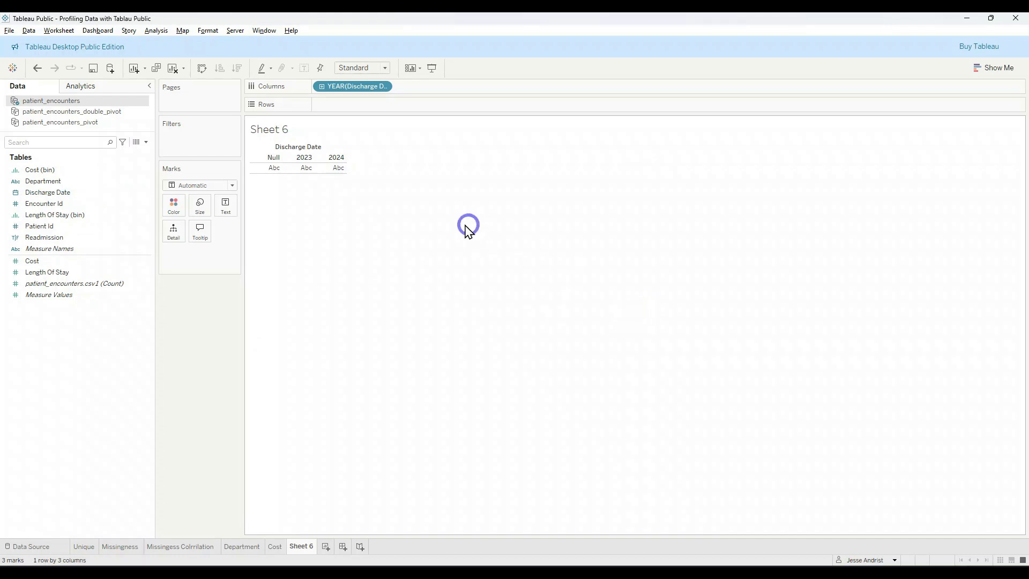
{"action": "left_click", "coordinate": [383, 87]}
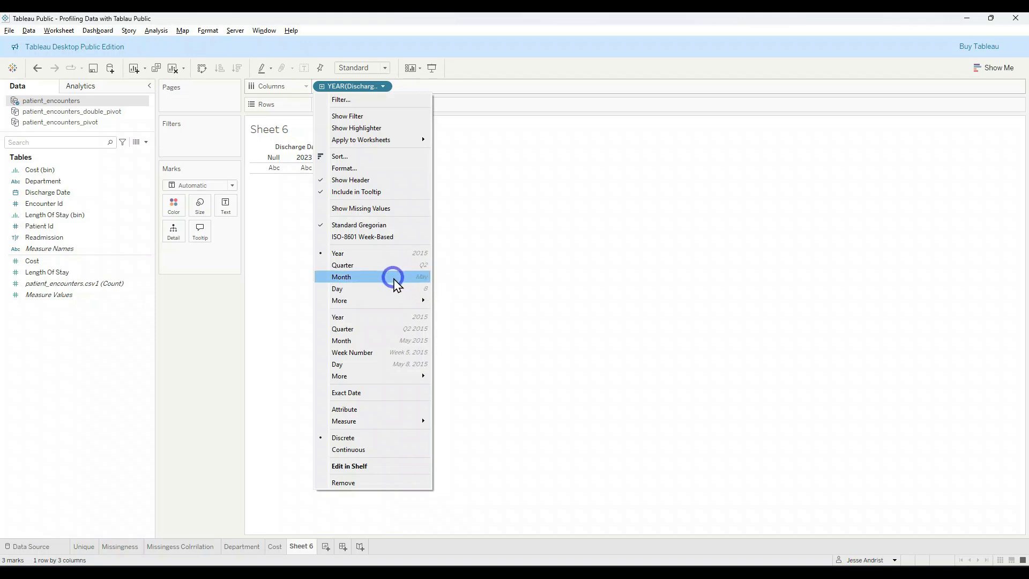
{"action": "left_click", "coordinate": [371, 341]}
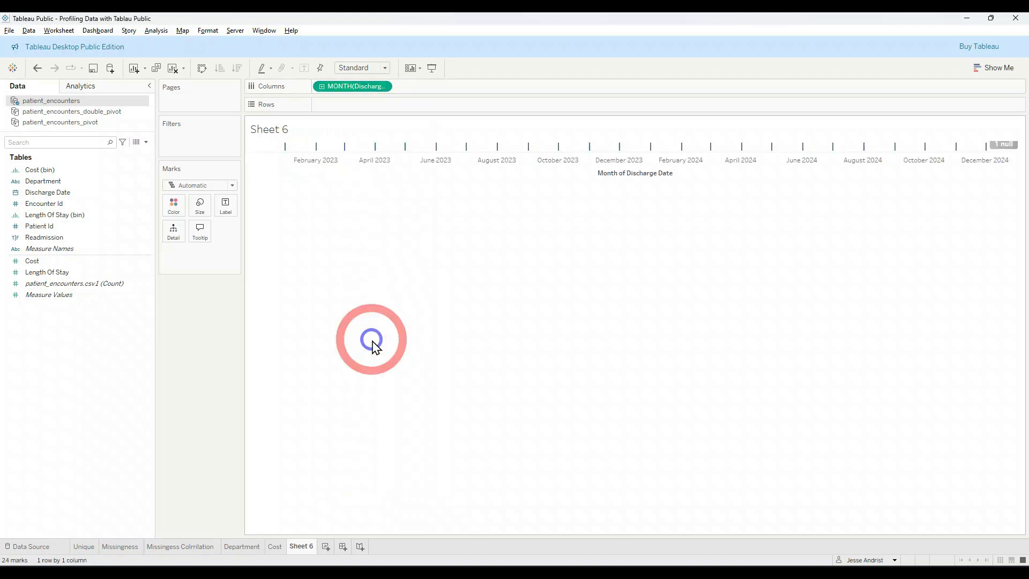
Step: Add the patient_encounters.csv1 count to Rows to plot encounters per discharge month and examine the line from start to end
{"action": "left_click", "coordinate": [102, 283]}
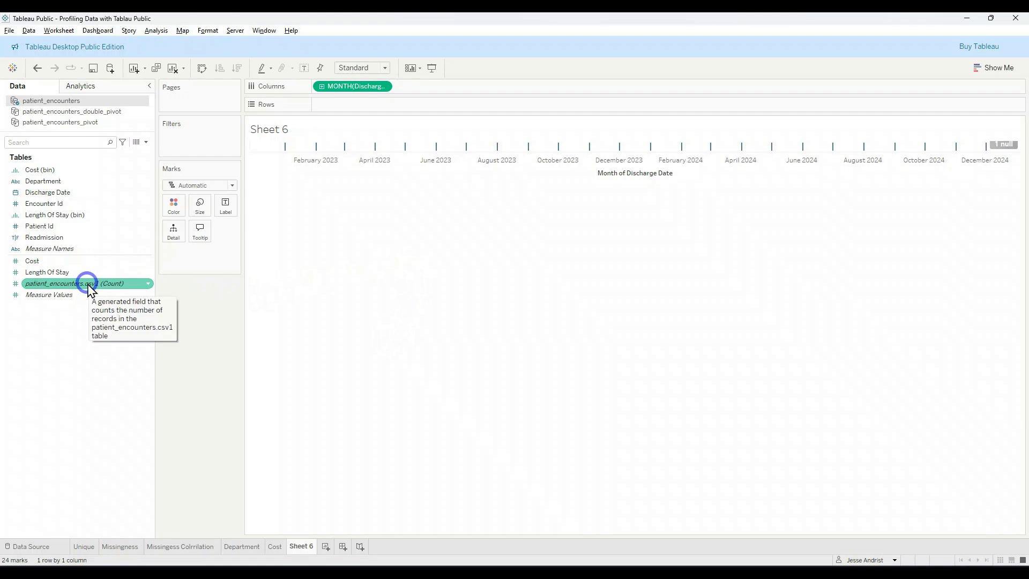
{"action": "left_click_drag", "start_coordinate": [89, 284], "coordinate": [371, 105]}
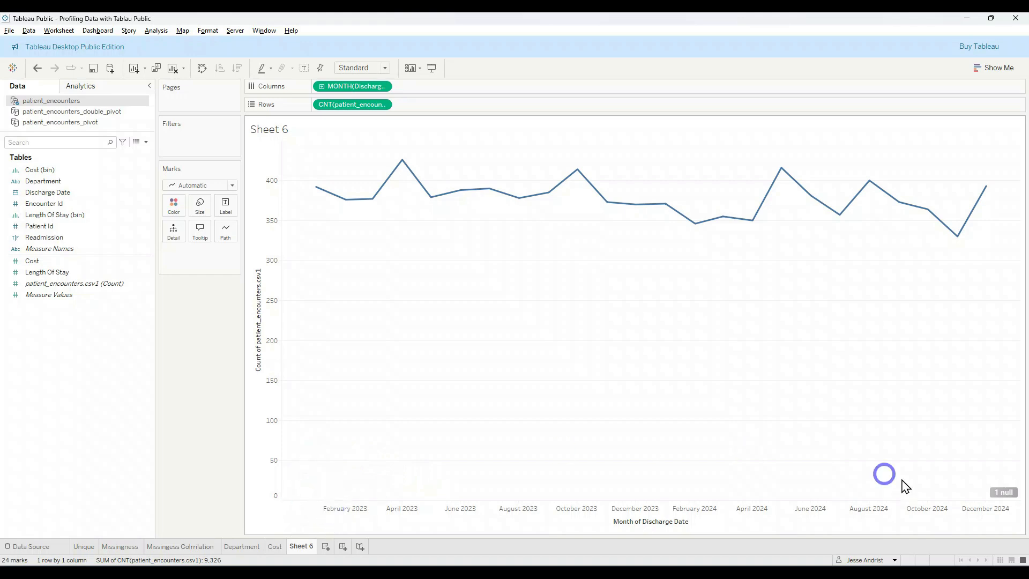
{"action": "mouse_move", "coordinate": [318, 194]}
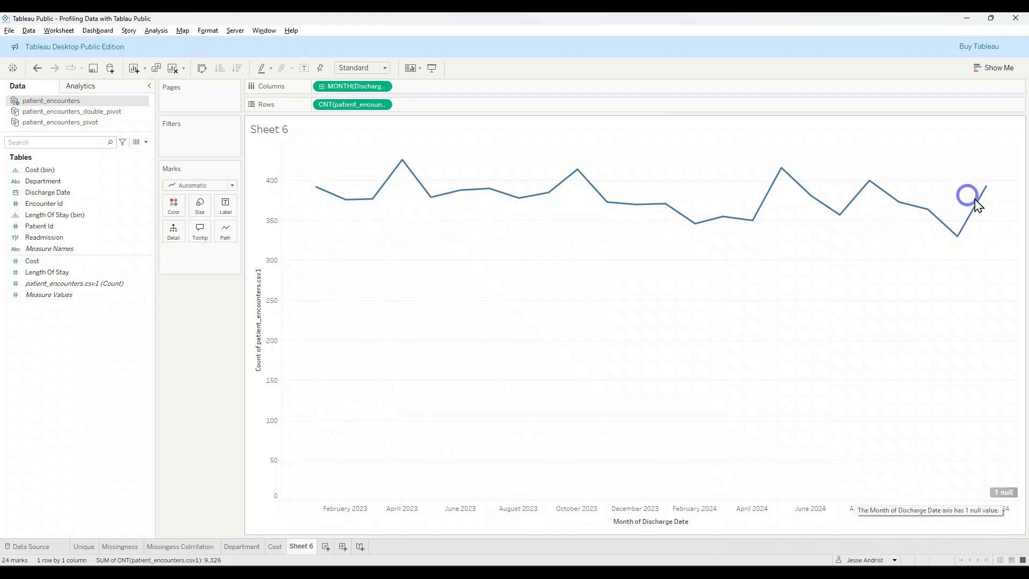
{"action": "mouse_move", "coordinate": [986, 194]}
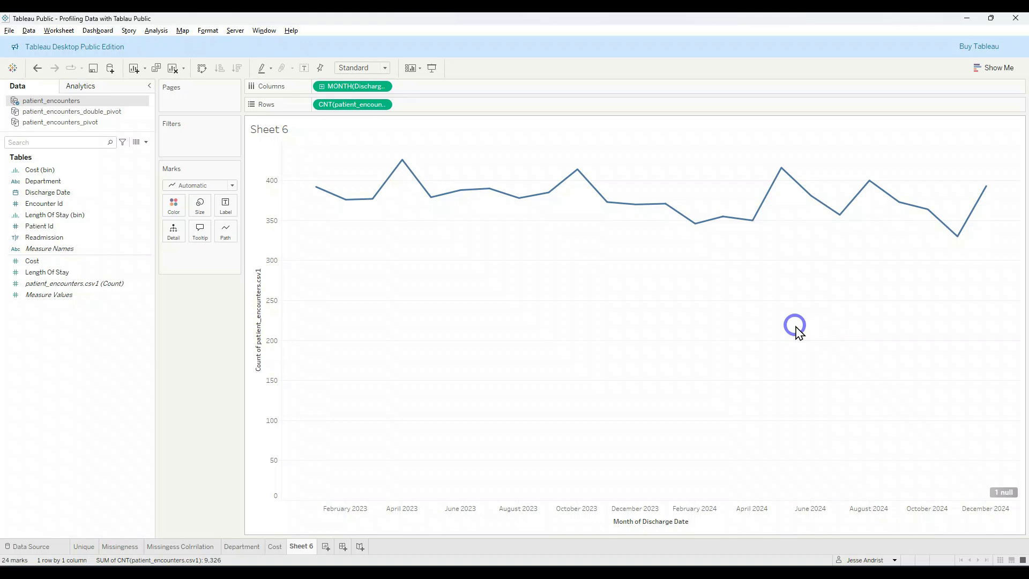
Step: Rename Sheet 6 as Date
{"action": "double_click", "coordinate": [310, 545]}
{"action": "type", "text": "Date"}
{"action": "key", "text": "Return"}
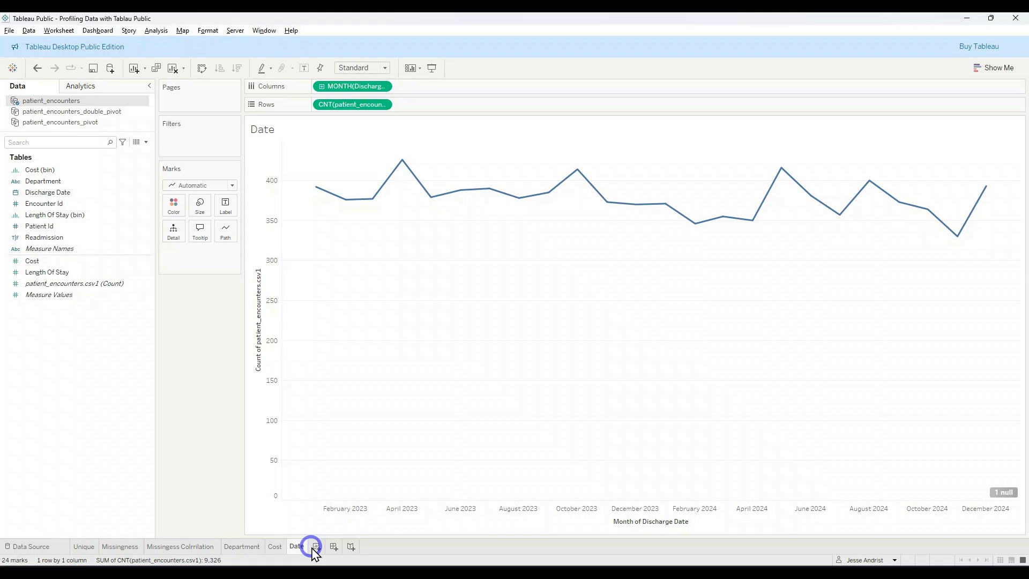
Step: Check the Data Quality Framework slide and examine the Encounter Date row's missingness overlaps in the Missingess Colrrilation worksheet
{"action": "key", "text": "alt+Tab"}
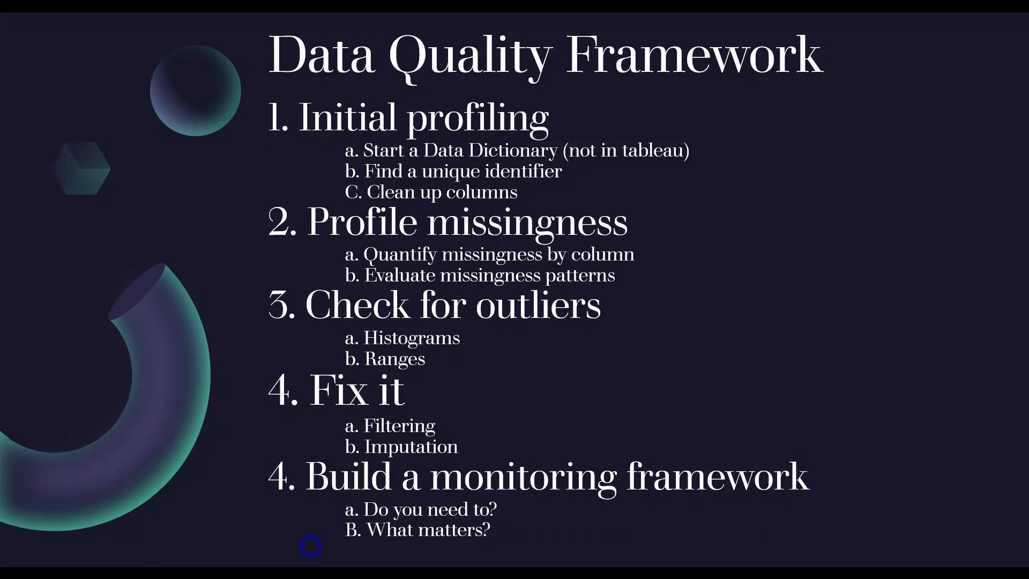
{"action": "key", "text": "alt+Tab"}
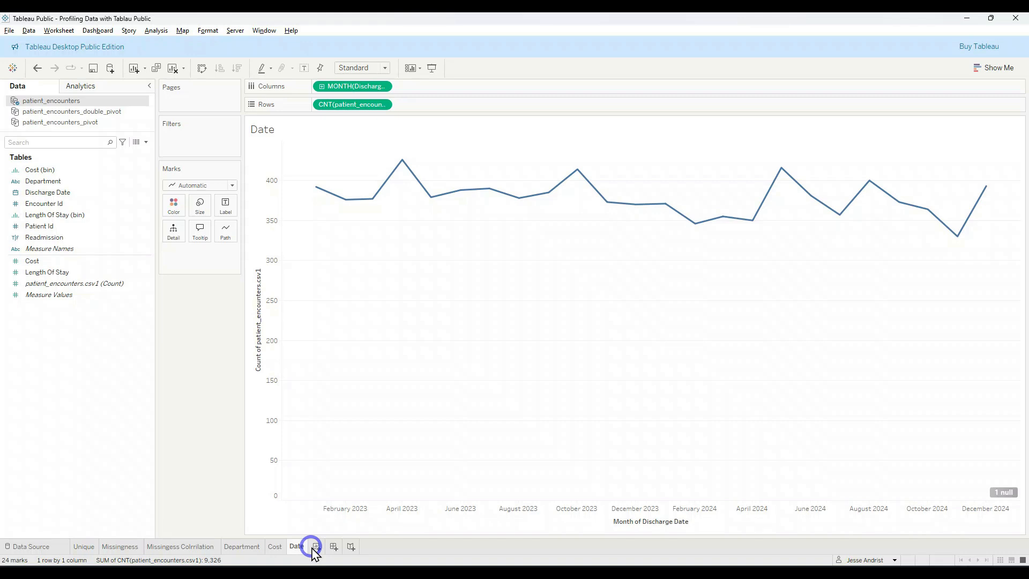
{"action": "left_click", "coordinate": [172, 547]}
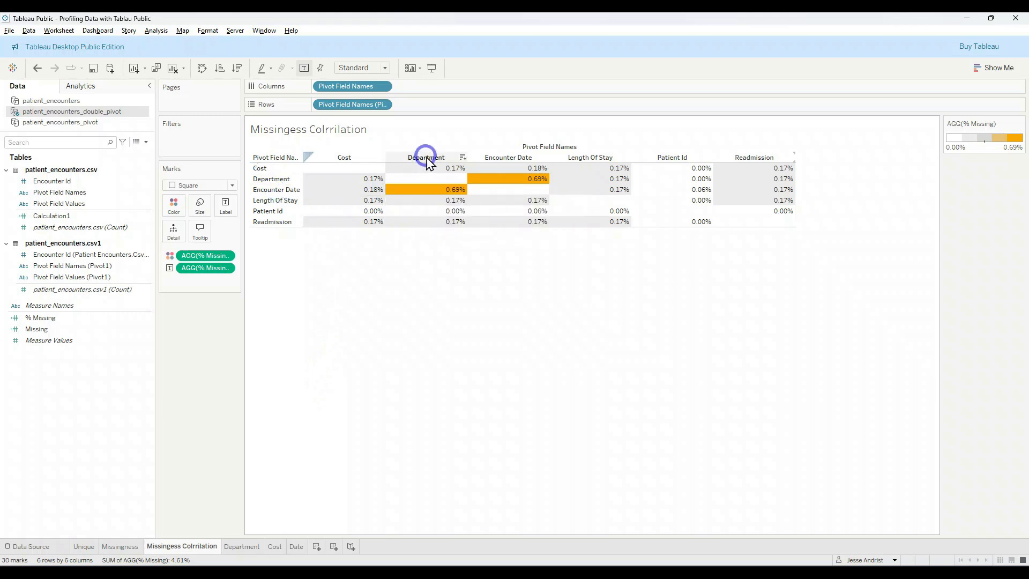
{"action": "mouse_move", "coordinate": [359, 191]}
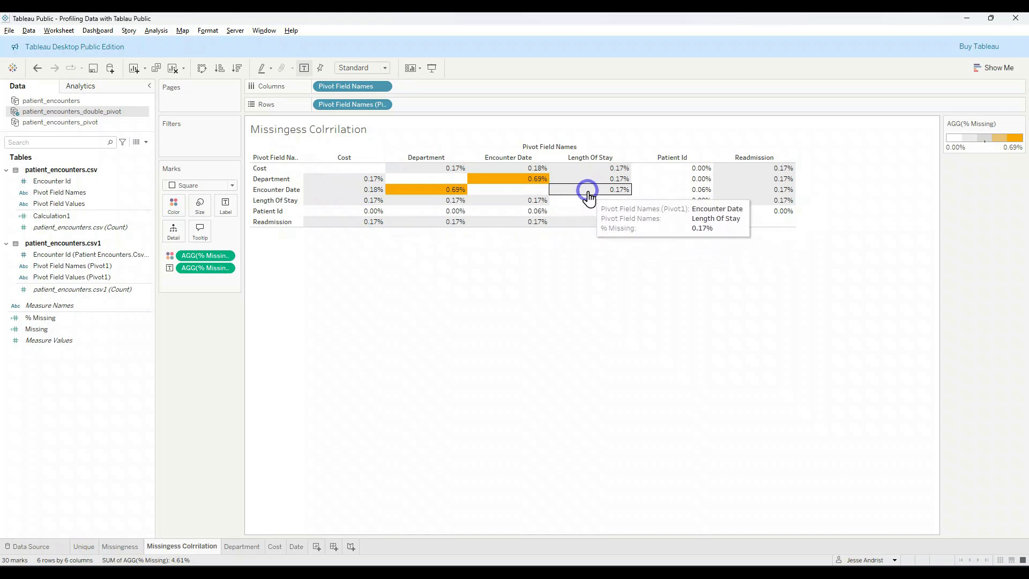
{"action": "left_click", "coordinate": [273, 193]}
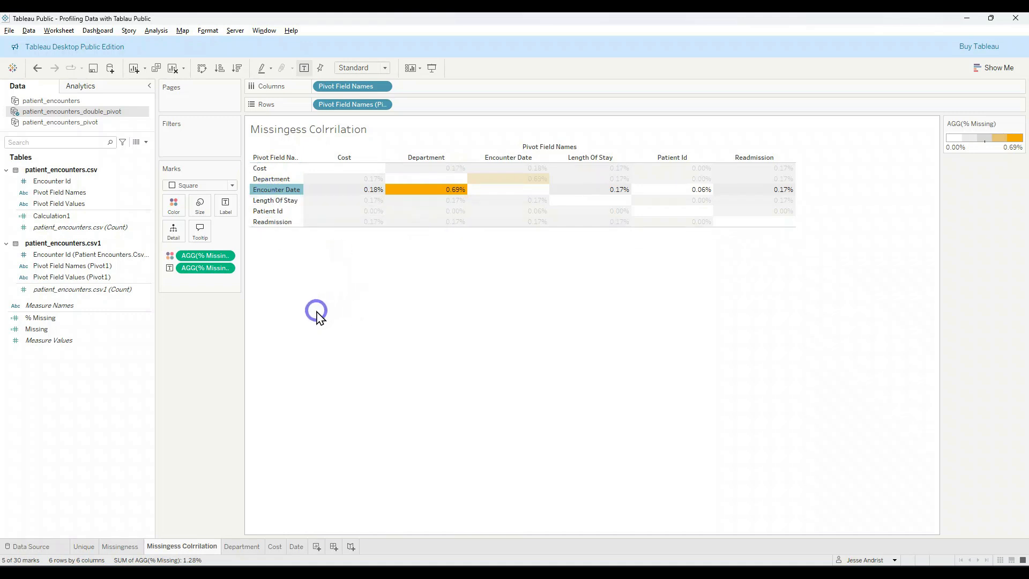
{"action": "left_click", "coordinate": [266, 191]}
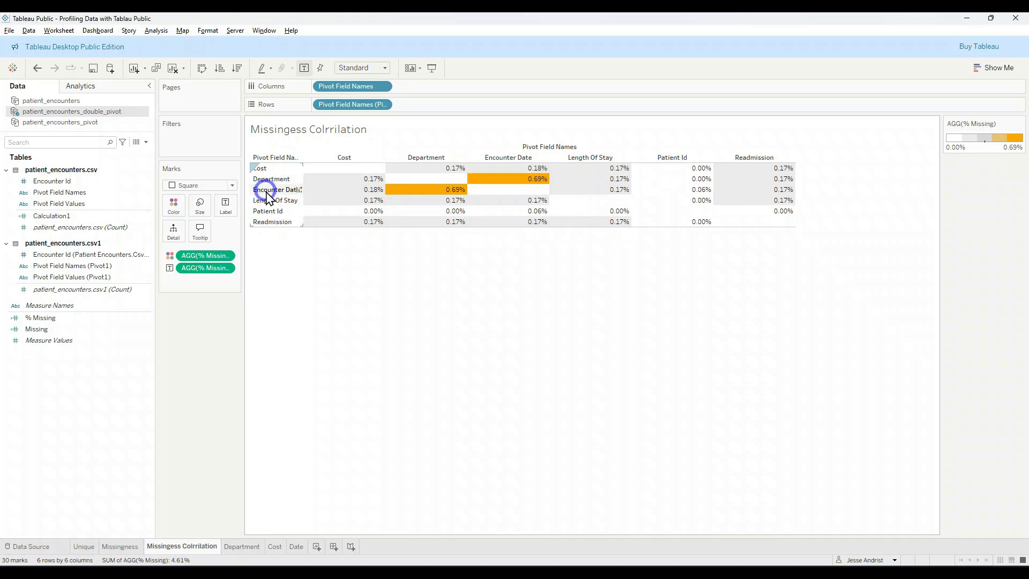
Step: Filter the Unique worksheet to non-null Discharge Date values
{"action": "left_click", "coordinate": [86, 547]}
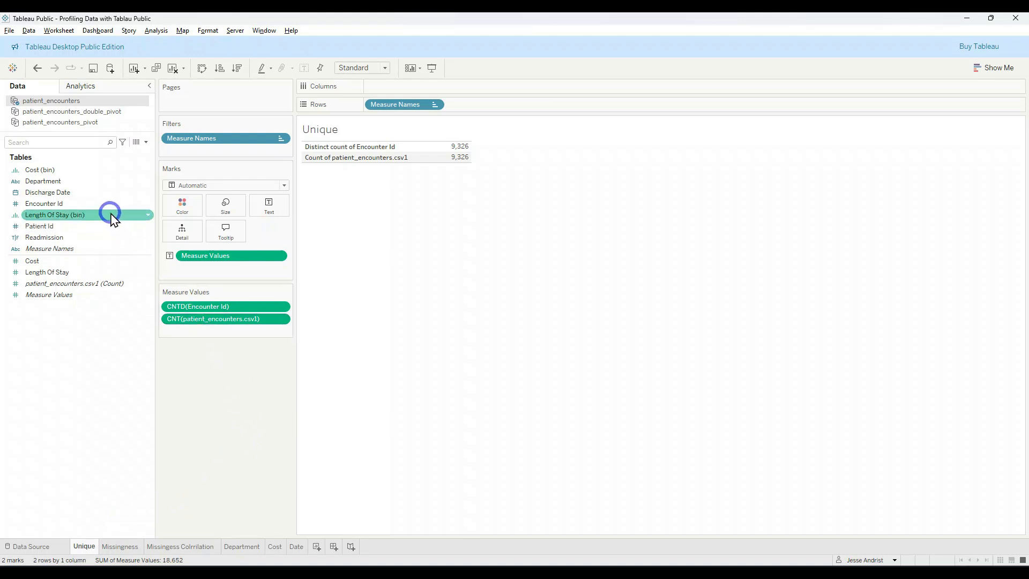
{"action": "left_click_drag", "start_coordinate": [57, 191], "coordinate": [202, 146]}
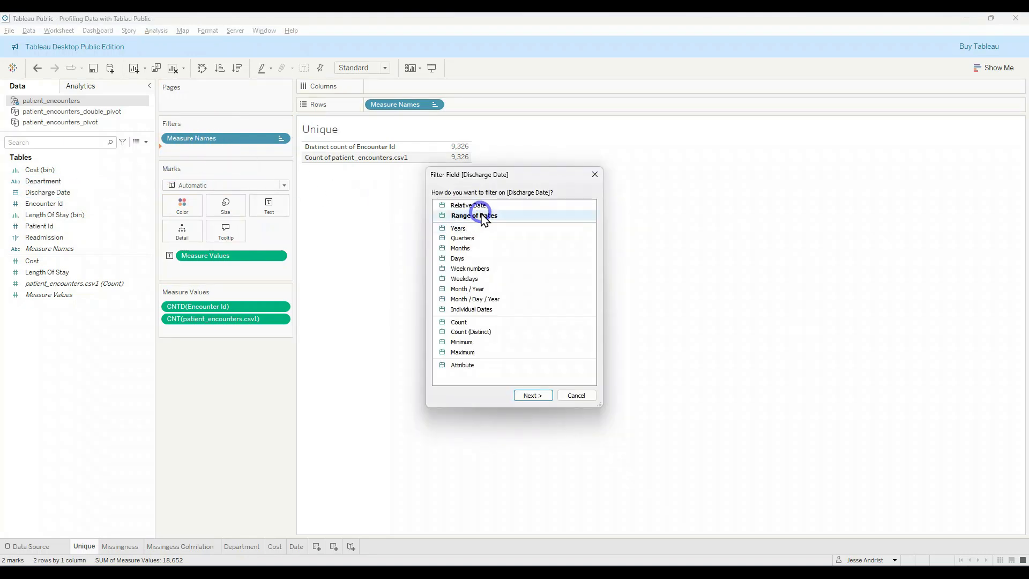
{"action": "left_click", "coordinate": [534, 395]}
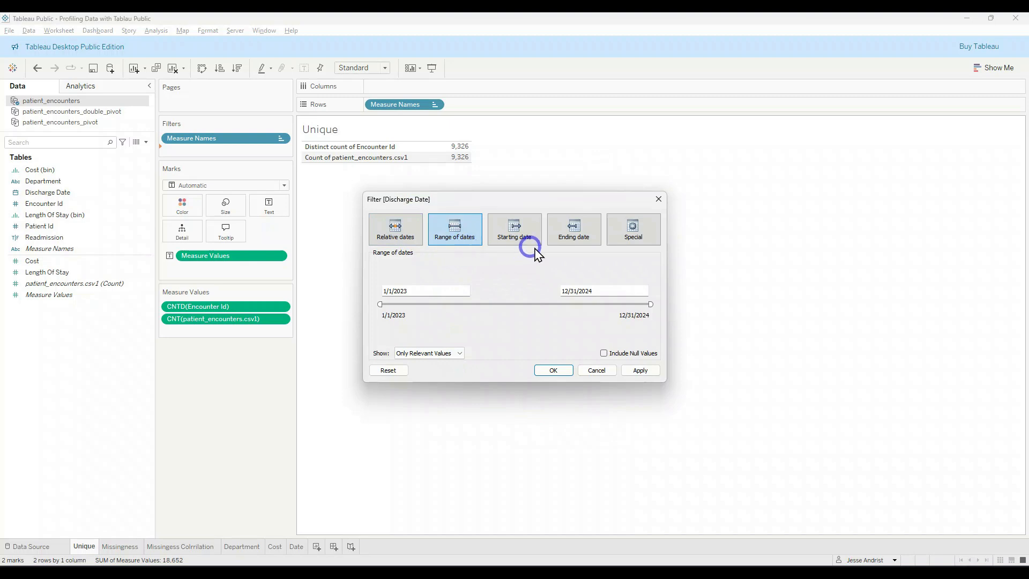
{"action": "left_click", "coordinate": [634, 235]}
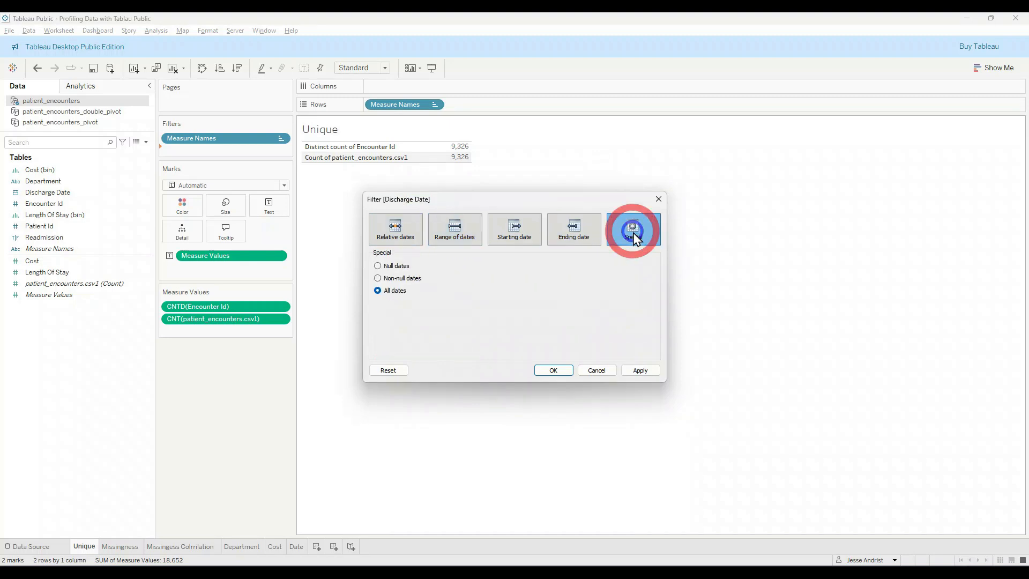
{"action": "left_click", "coordinate": [377, 278]}
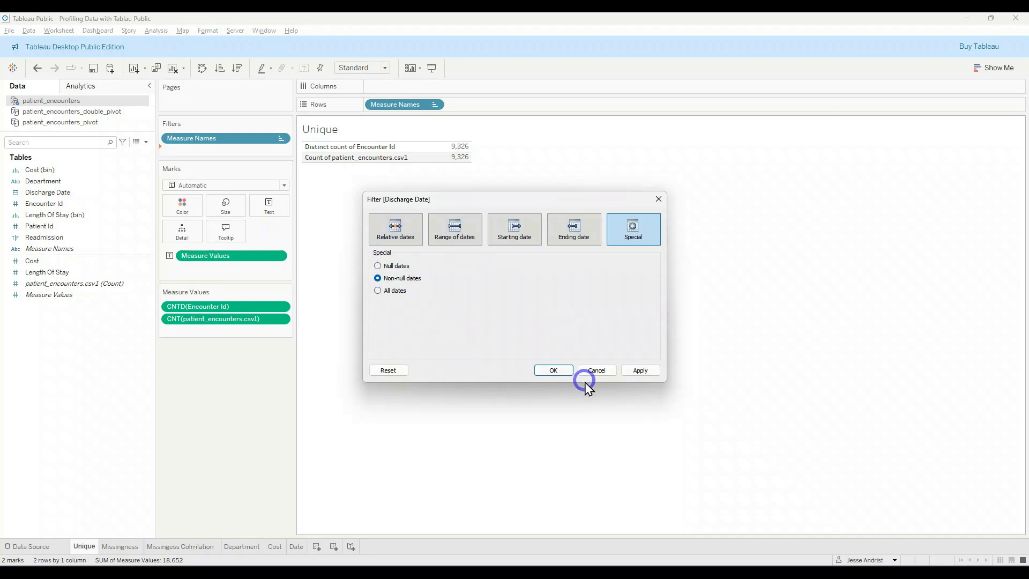
{"action": "left_click", "coordinate": [555, 370]}
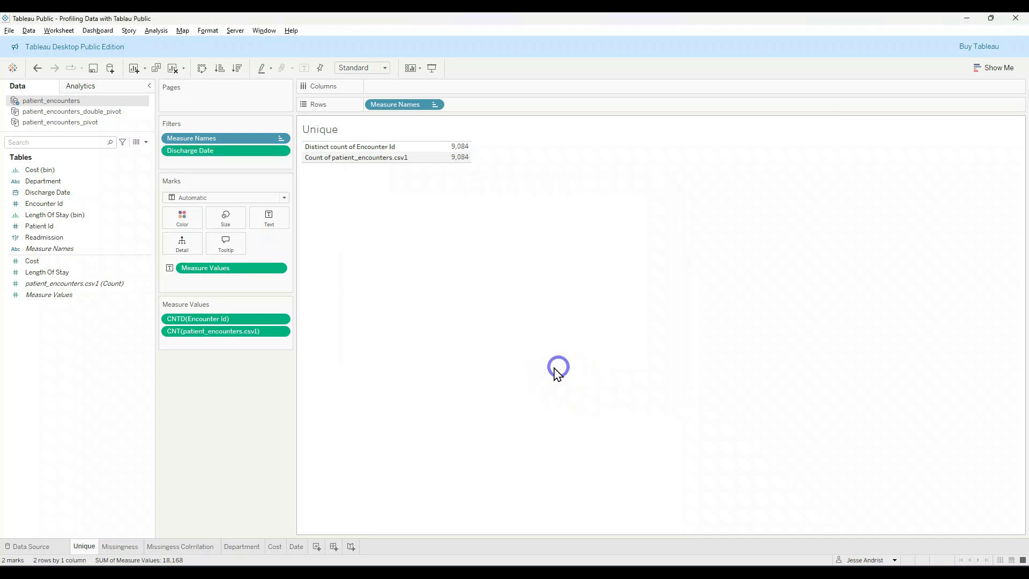
Step: Check which worksheets the Discharge Date filter can apply to and remove the filter from the Unique worksheet
{"action": "left_click", "coordinate": [281, 151]}
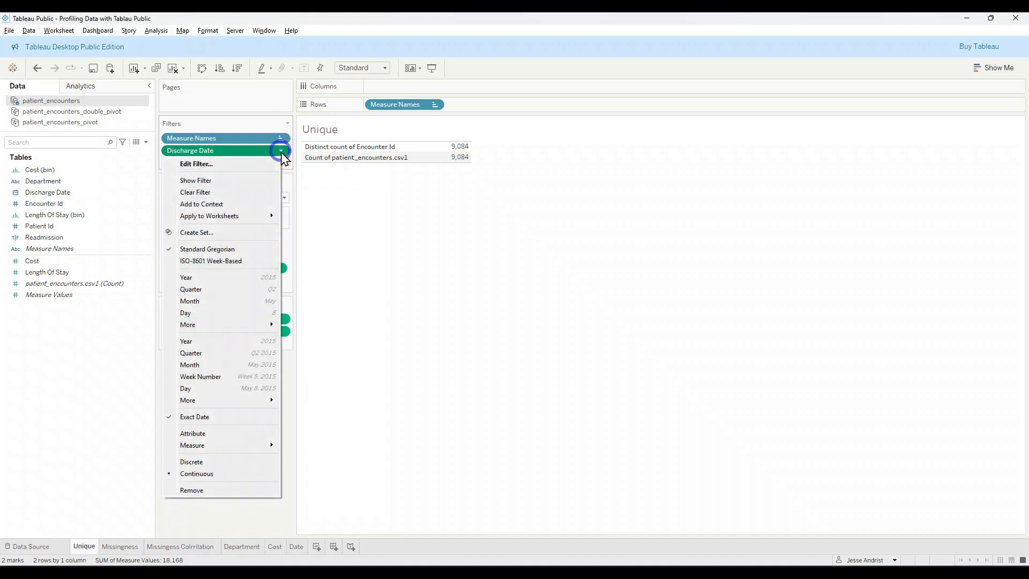
{"action": "mouse_move", "coordinate": [258, 215]}
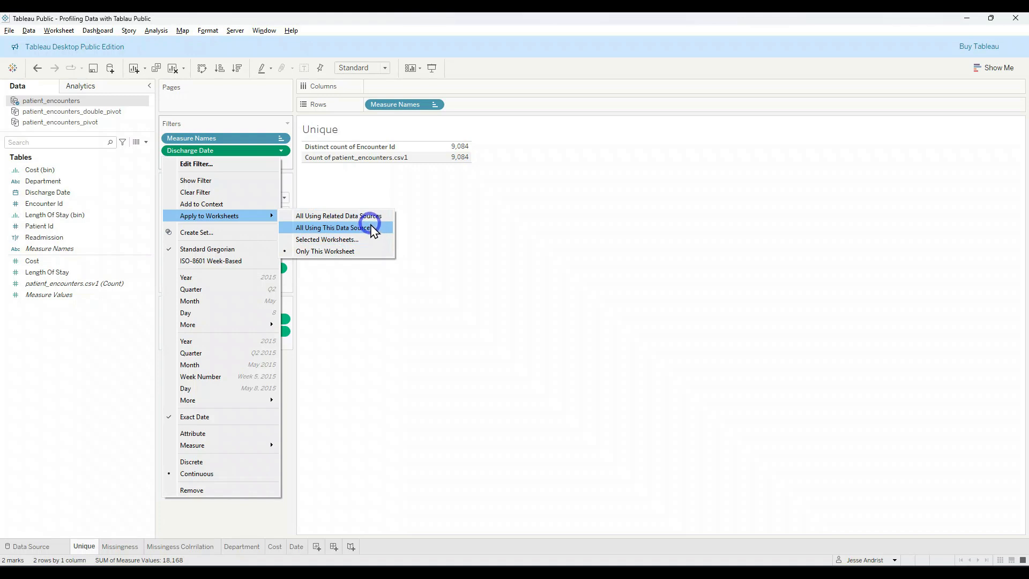
{"action": "left_click", "coordinate": [347, 189]}
{"action": "left_click_drag", "start_coordinate": [271, 153], "coordinate": [279, 391]}
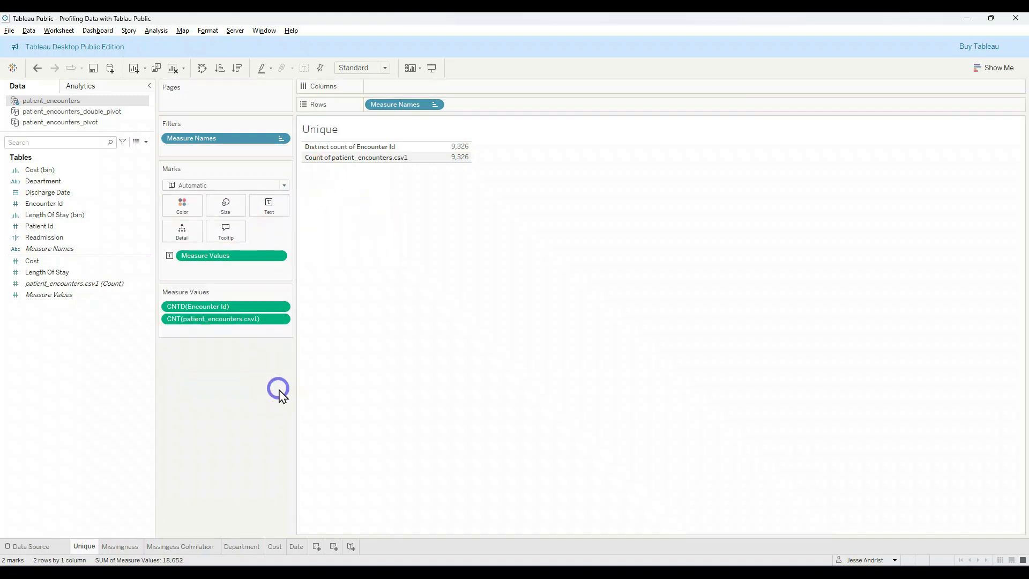
{"action": "mouse_move", "coordinate": [465, 160]}
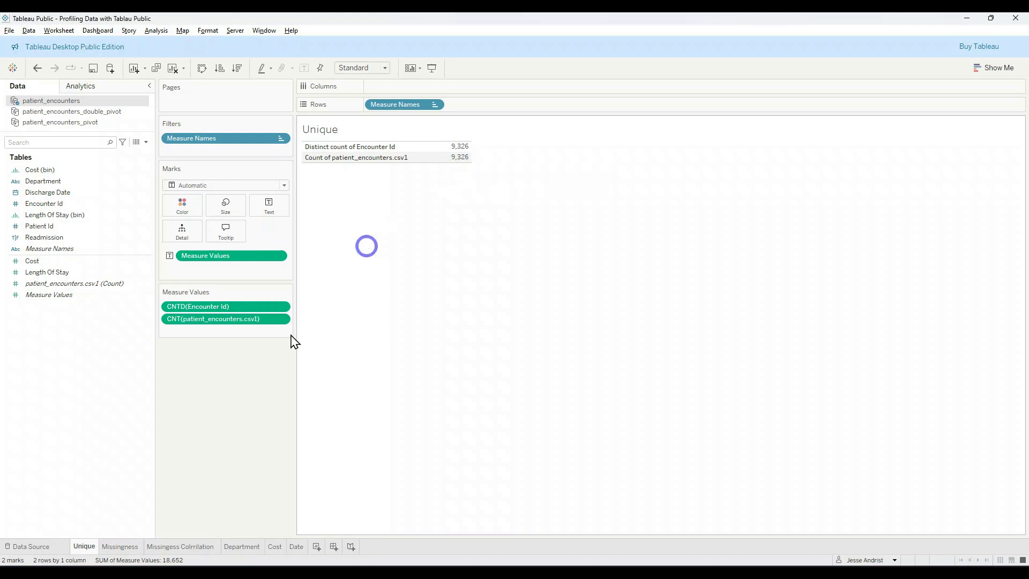
Step: Start a data source filter on the Discharge Date field of patient_encounters
{"action": "left_click", "coordinate": [39, 546]}
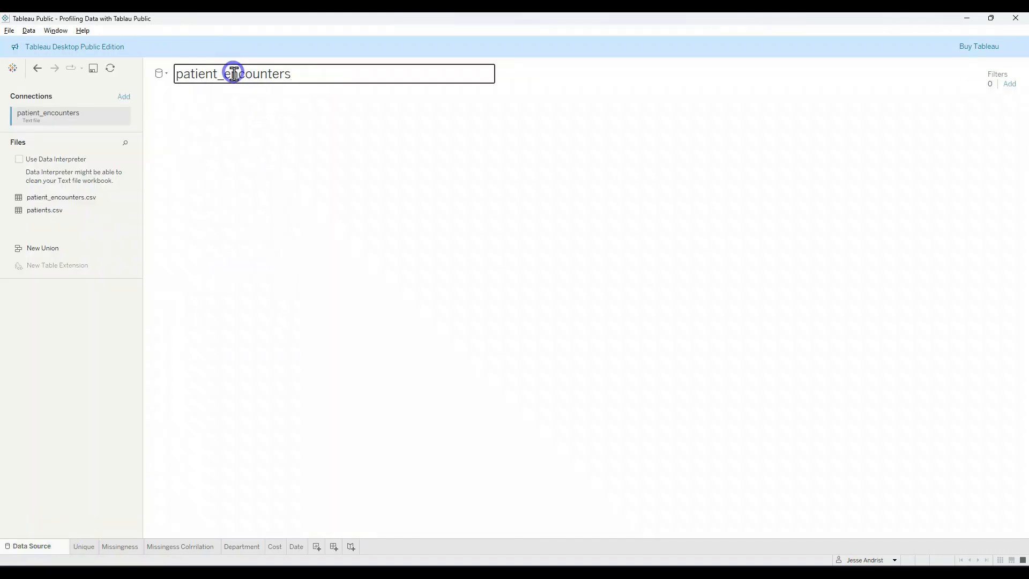
{"action": "left_click", "coordinate": [1008, 84]}
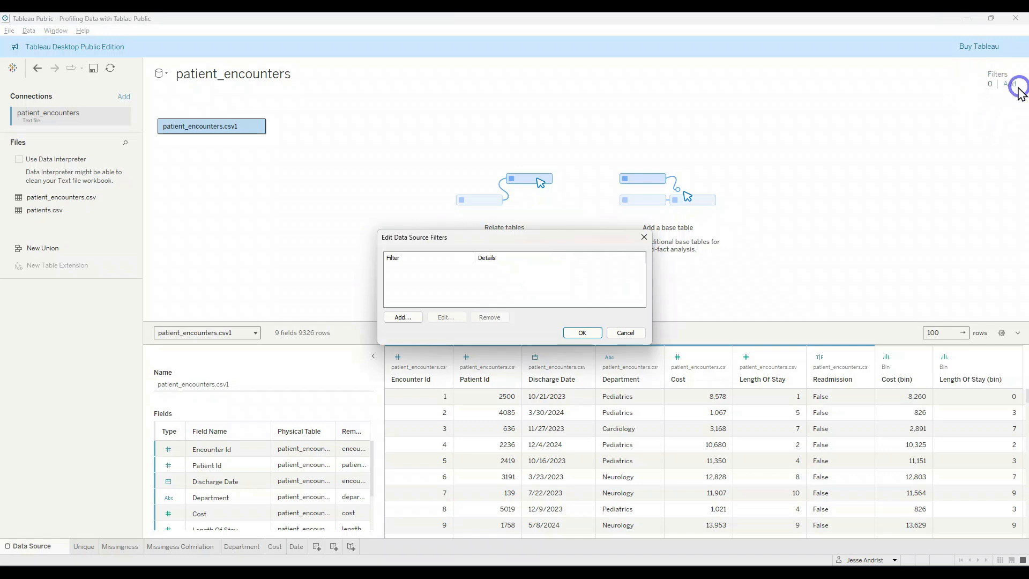
{"action": "left_click", "coordinate": [409, 318]}
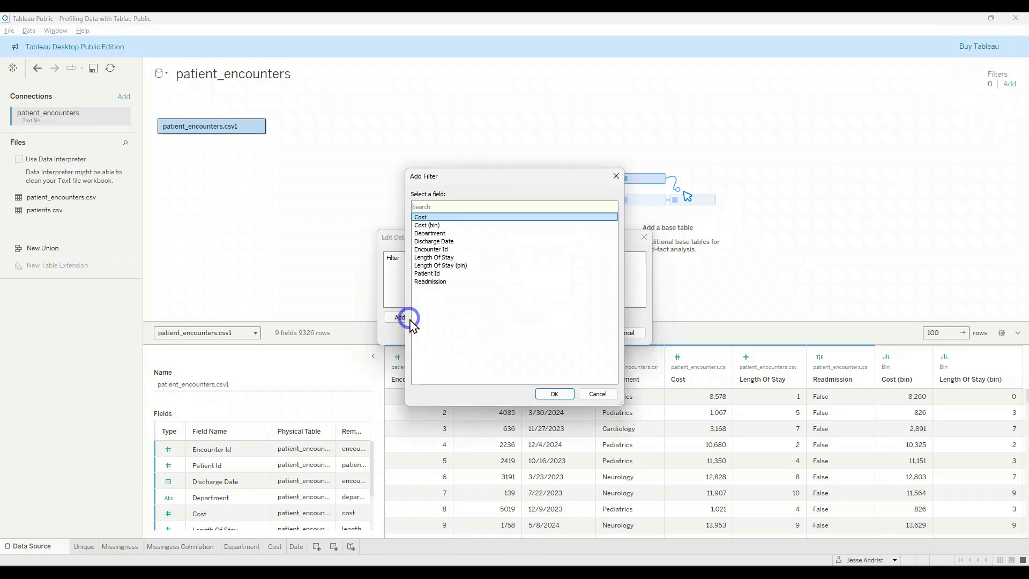
{"action": "left_click", "coordinate": [435, 241]}
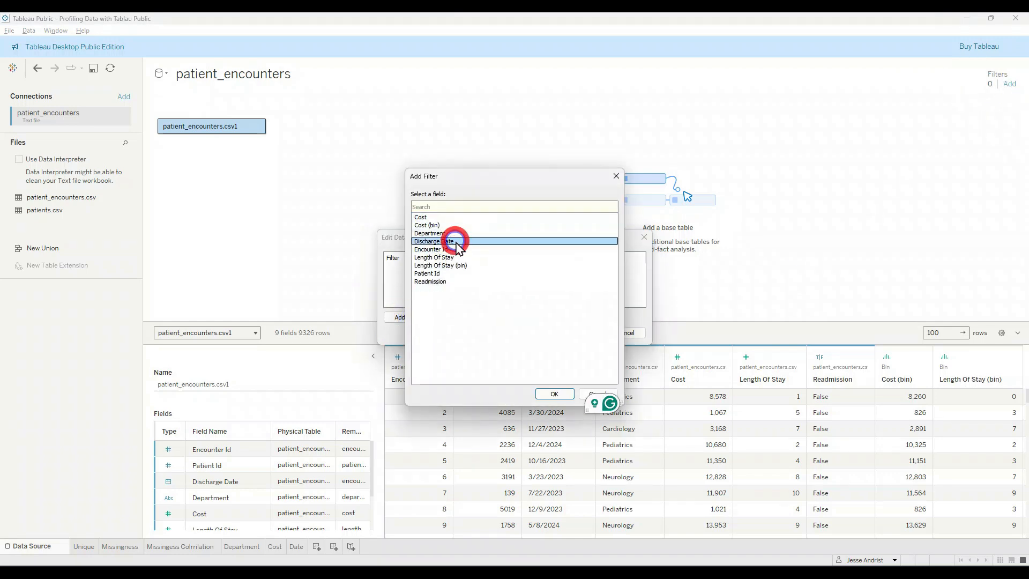
{"action": "left_click", "coordinate": [554, 393]}
Step: Restrict the Discharge Date data source filter to non-null dates using Range of Dates, and check the counts in the Unique worksheet
{"action": "left_click", "coordinate": [491, 256]}
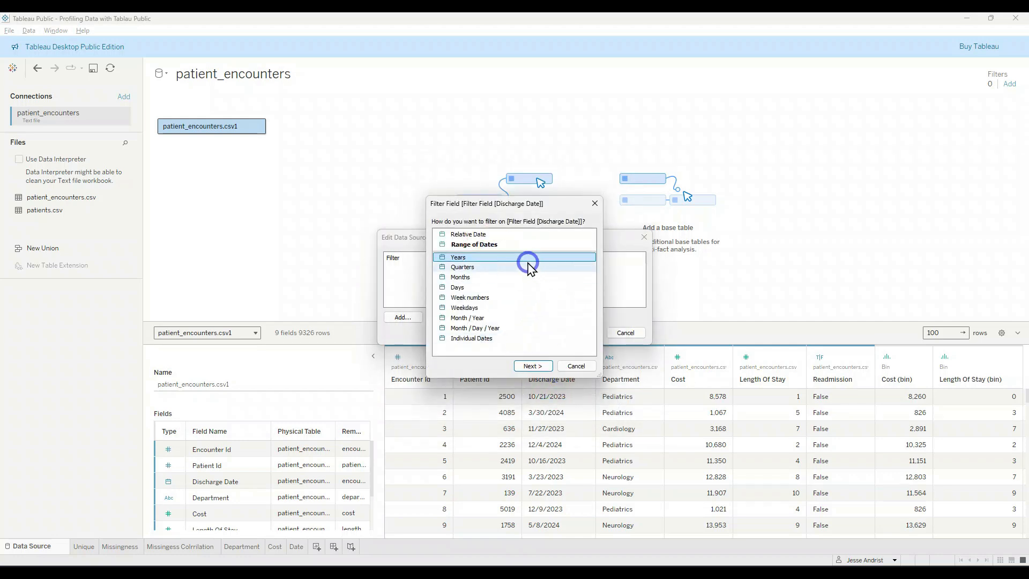
{"action": "left_click", "coordinate": [508, 245]}
{"action": "left_click", "coordinate": [535, 366]}
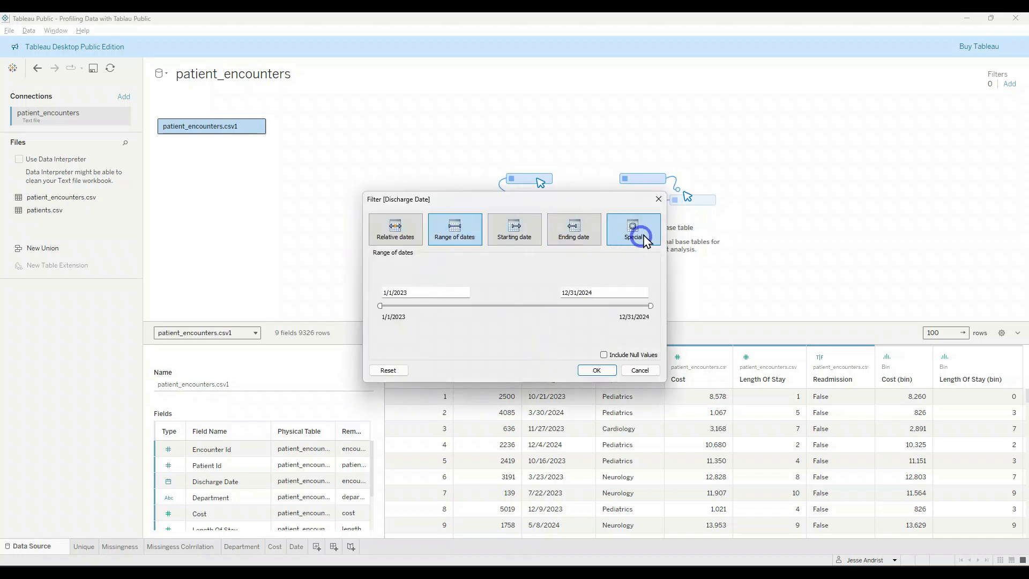
{"action": "left_click", "coordinate": [634, 228]}
{"action": "left_click", "coordinate": [378, 279]}
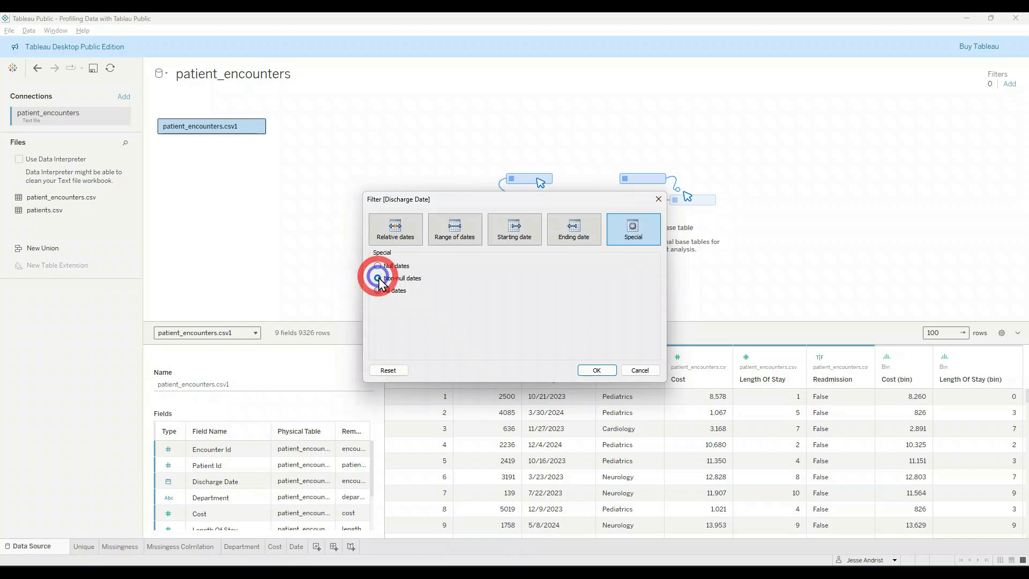
{"action": "left_click", "coordinate": [596, 370]}
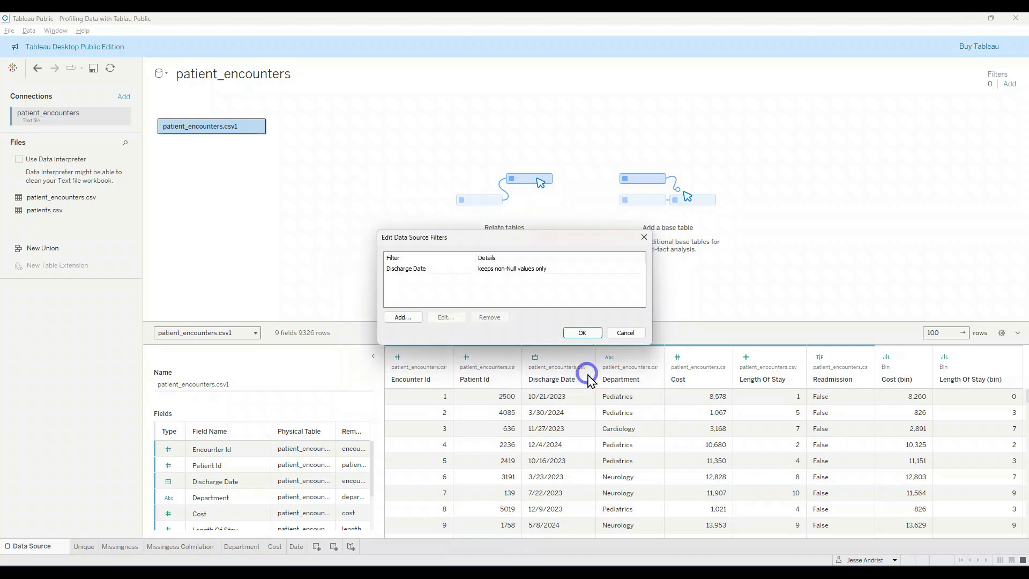
{"action": "left_click", "coordinate": [587, 333]}
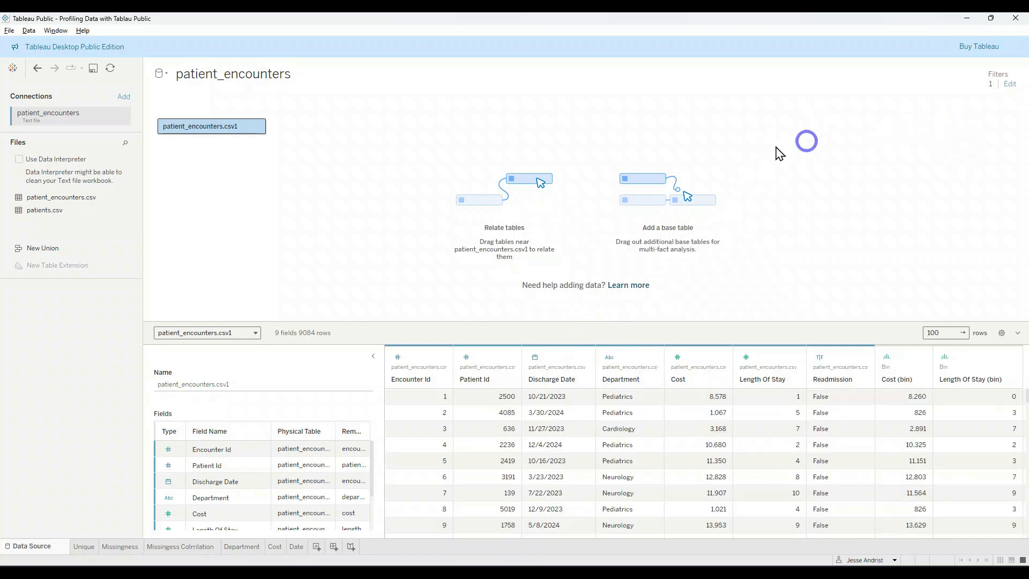
{"action": "mouse_move", "coordinate": [90, 547]}
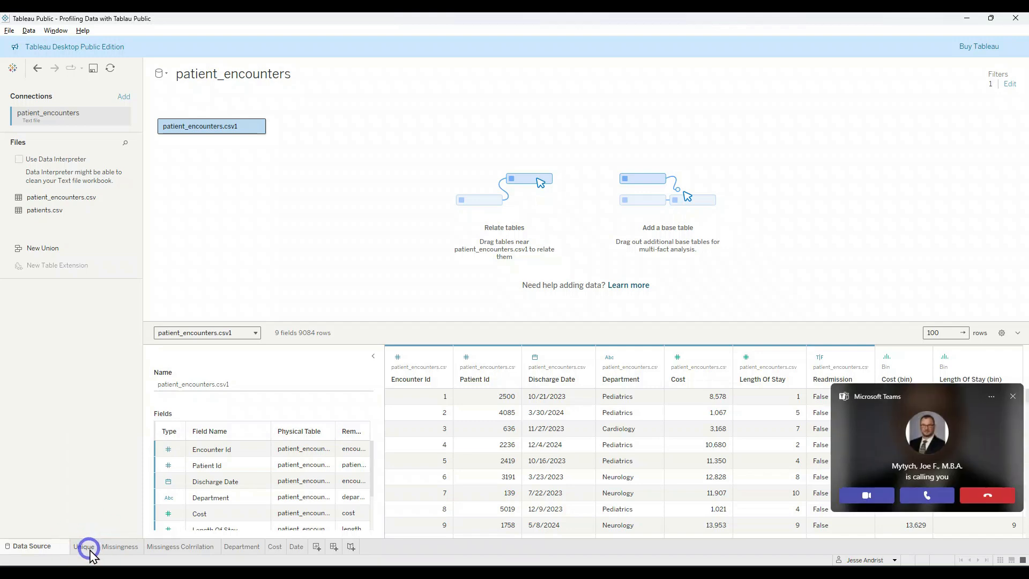
{"action": "left_click", "coordinate": [85, 548]}
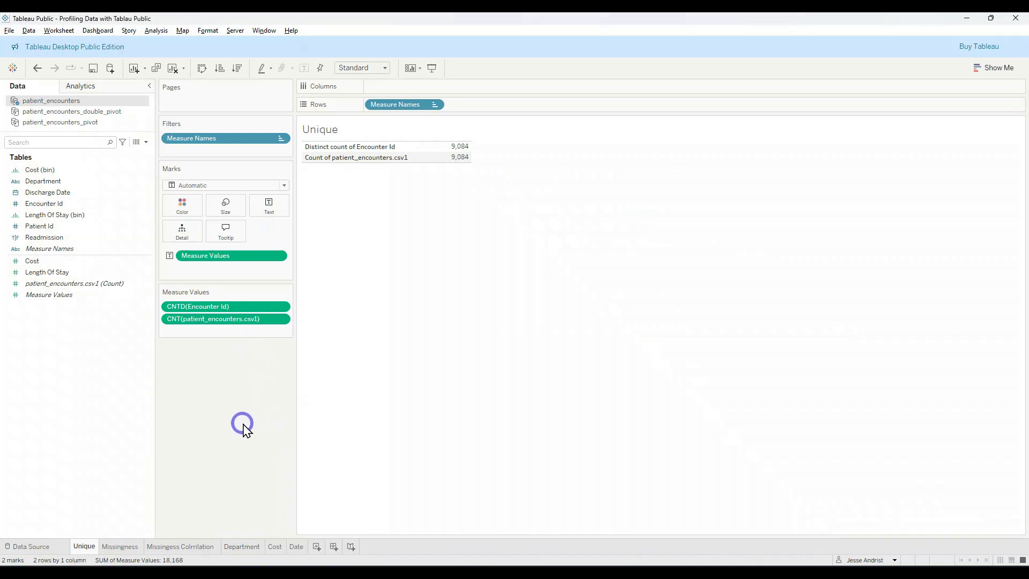
Step: Review the Missingness and Unique worksheets, and examine the cost distribution in the Cost worksheet's histogram
{"action": "left_click_drag", "start_coordinate": [233, 159], "coordinate": [229, 170]}
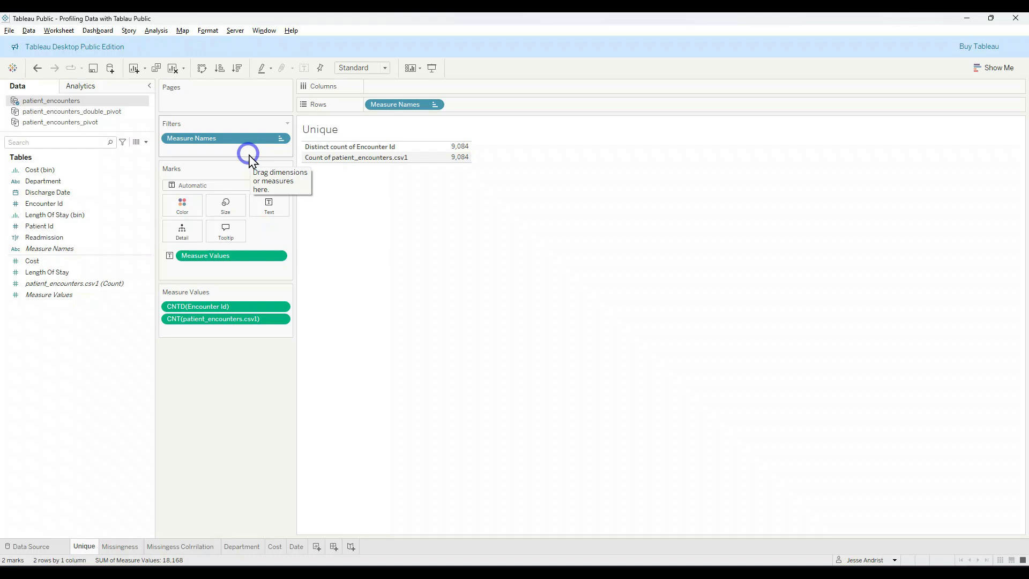
{"action": "left_click", "coordinate": [121, 546]}
{"action": "mouse_move", "coordinate": [124, 546]}
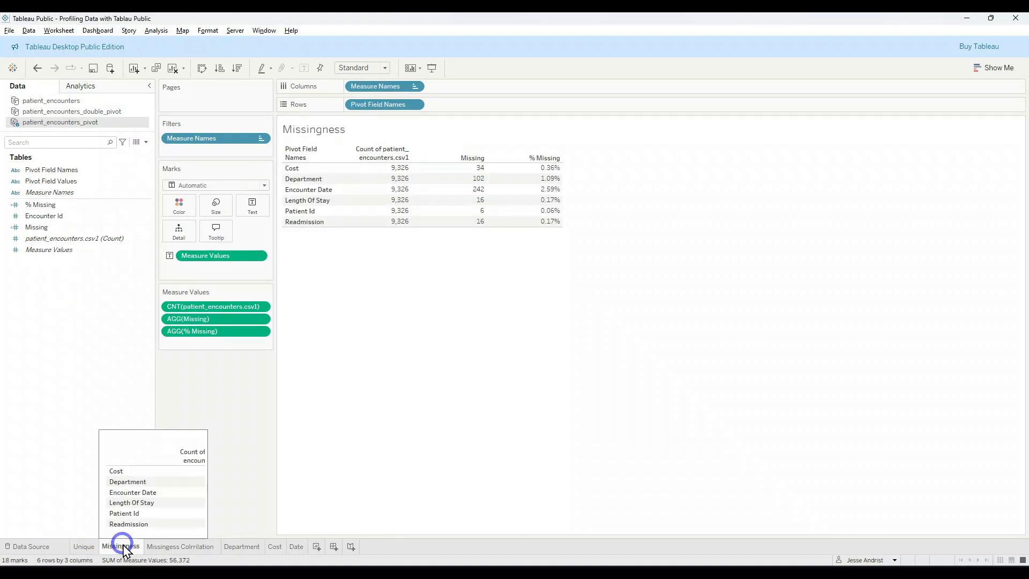
{"action": "left_click", "coordinate": [83, 547]}
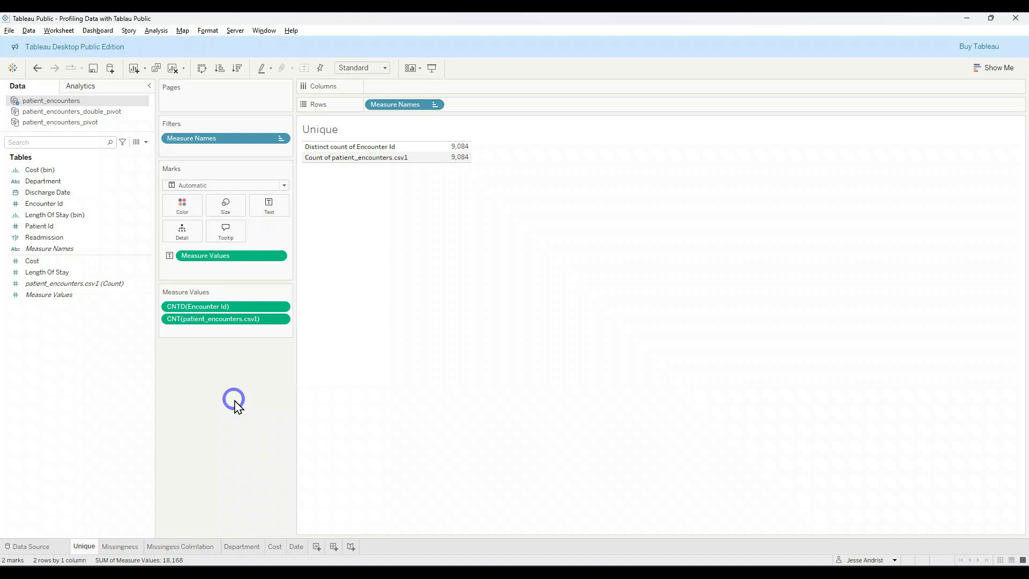
{"action": "left_click", "coordinate": [277, 546]}
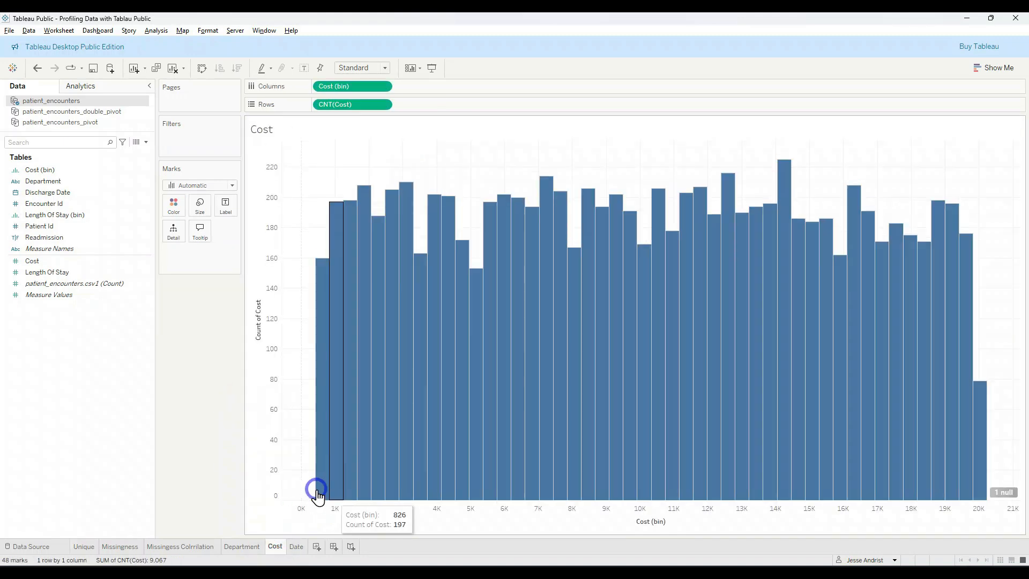
{"action": "mouse_move", "coordinate": [378, 338]}
{"action": "mouse_move", "coordinate": [978, 472]}
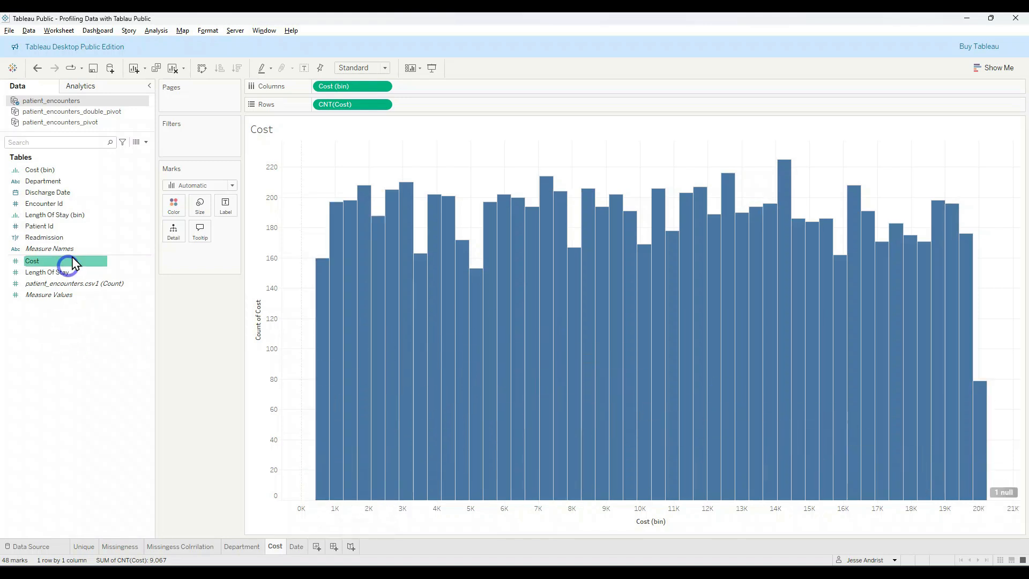
Step: Filter the Cost worksheet to non-null Cost values across all values, and remove that filter from the worksheet
{"action": "left_click_drag", "start_coordinate": [76, 261], "coordinate": [190, 138]}
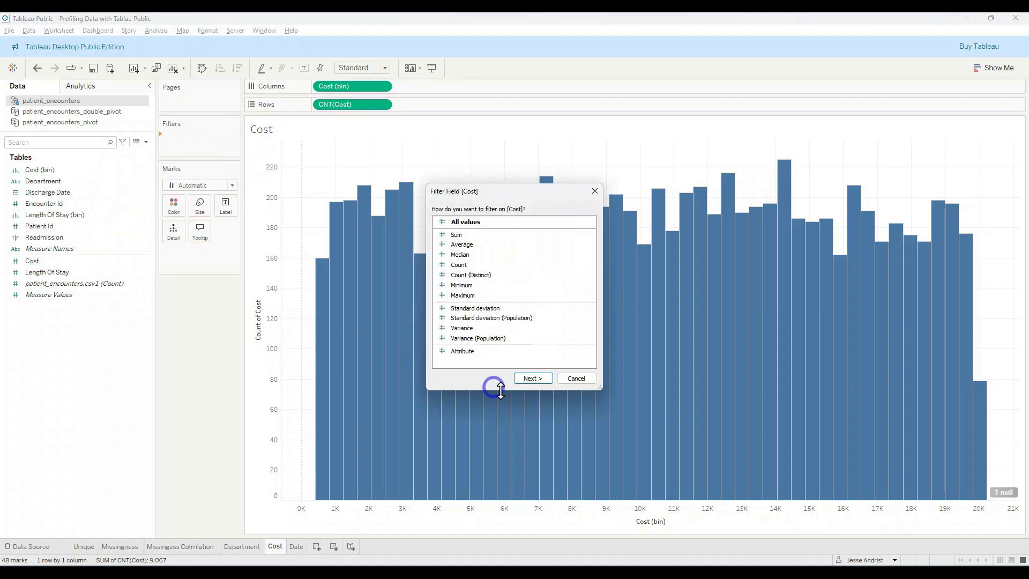
{"action": "left_click", "coordinate": [534, 380]}
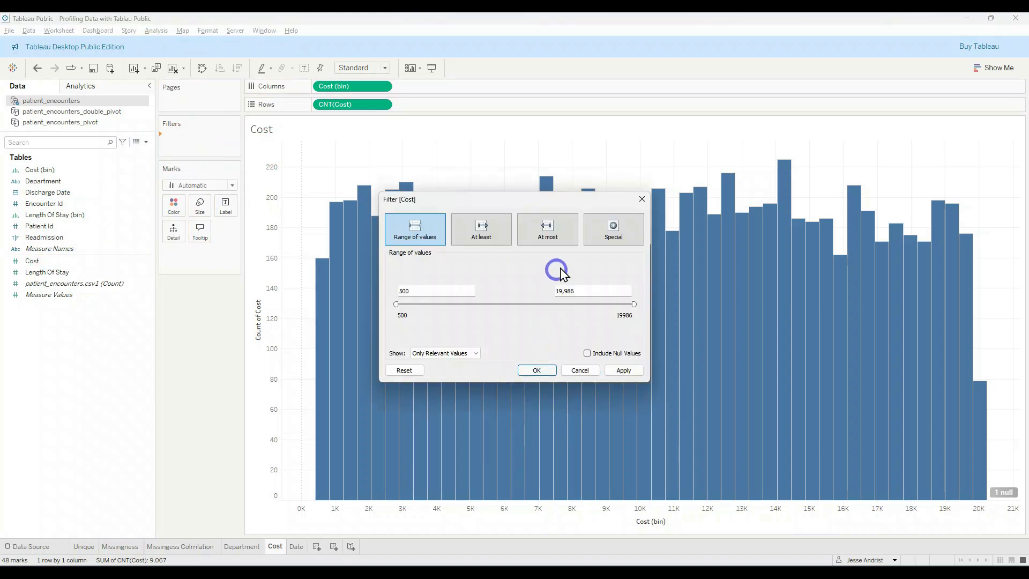
{"action": "left_click", "coordinate": [612, 227]}
{"action": "left_click", "coordinate": [408, 278]}
{"action": "left_click", "coordinate": [553, 370]}
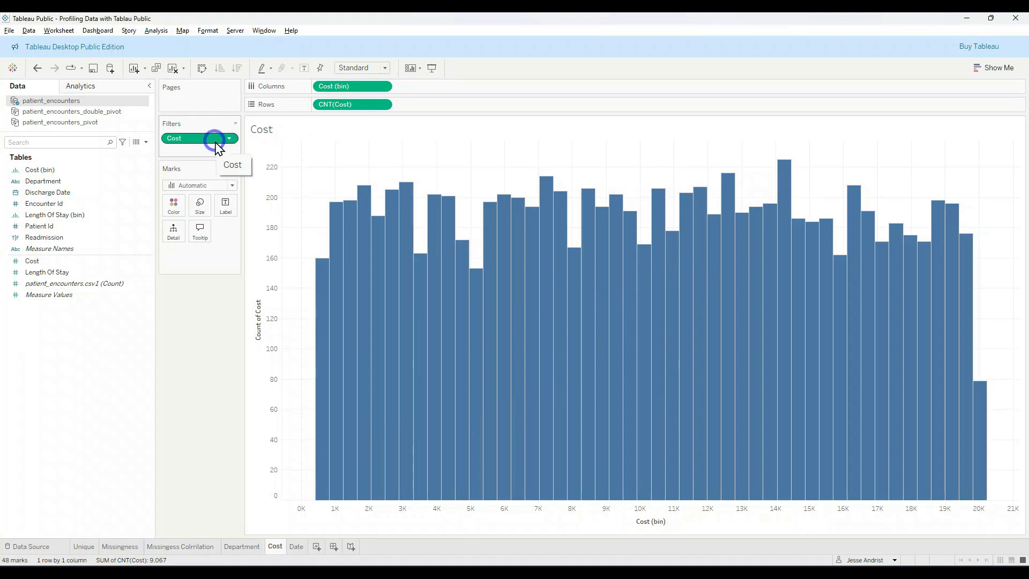
{"action": "left_click_drag", "start_coordinate": [214, 140], "coordinate": [173, 354]}
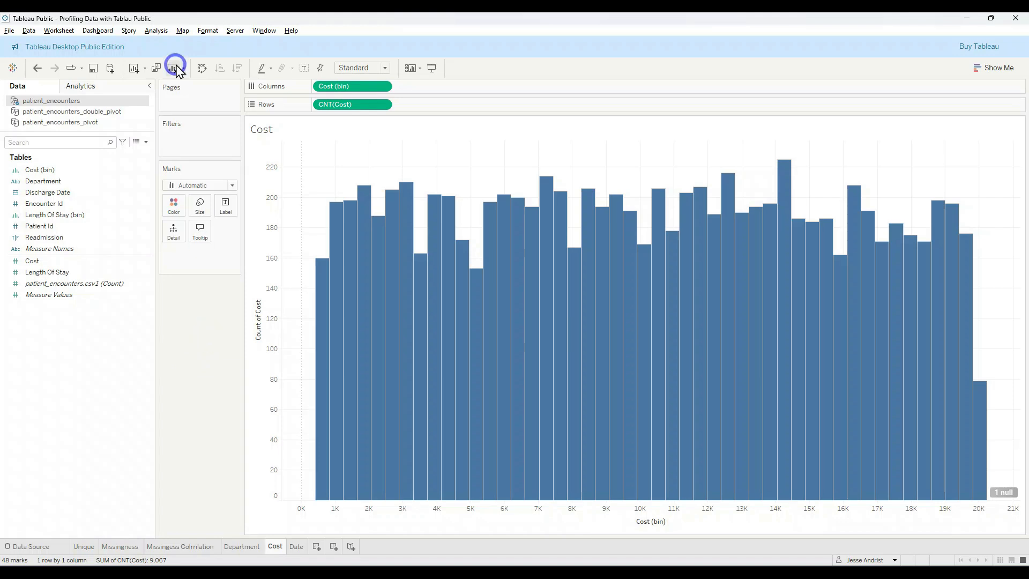
Step: Create a calculated field in patient_encounters and begin its formula with "if ISNULL([Cost]) then"
{"action": "left_click", "coordinate": [160, 32]}
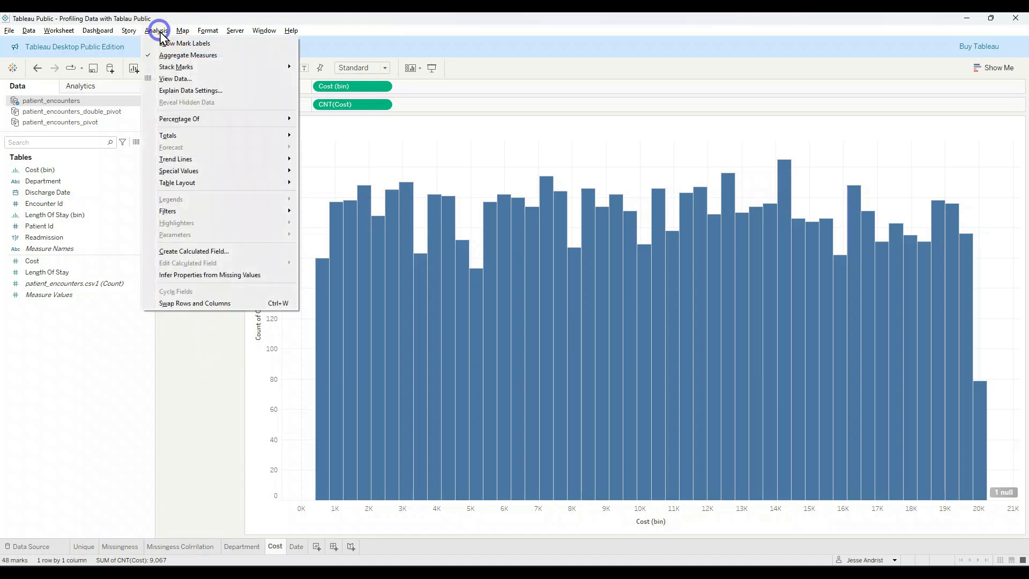
{"action": "left_click", "coordinate": [229, 252]}
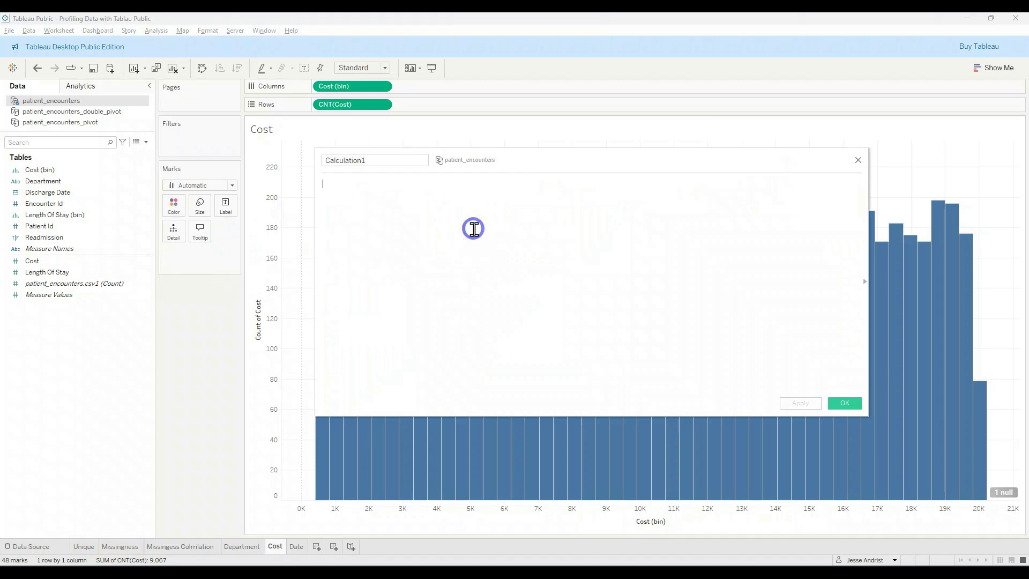
{"action": "type", "text": "if isn"}
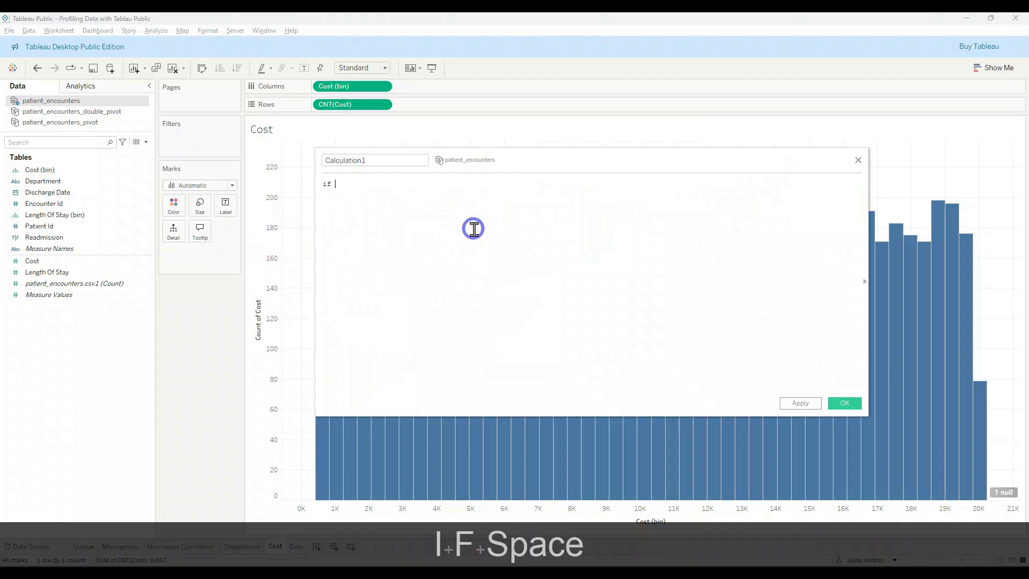
{"action": "key", "text": "Tab"}
{"action": "type", "text": "f"}
{"action": "key", "text": "BackSpace"}
{"action": "type", "text": "cos"}
{"action": "key", "text": "Tab"}
{"action": "key", "text": "BackSpace"}
{"action": "key", "text": "BackSpace"}
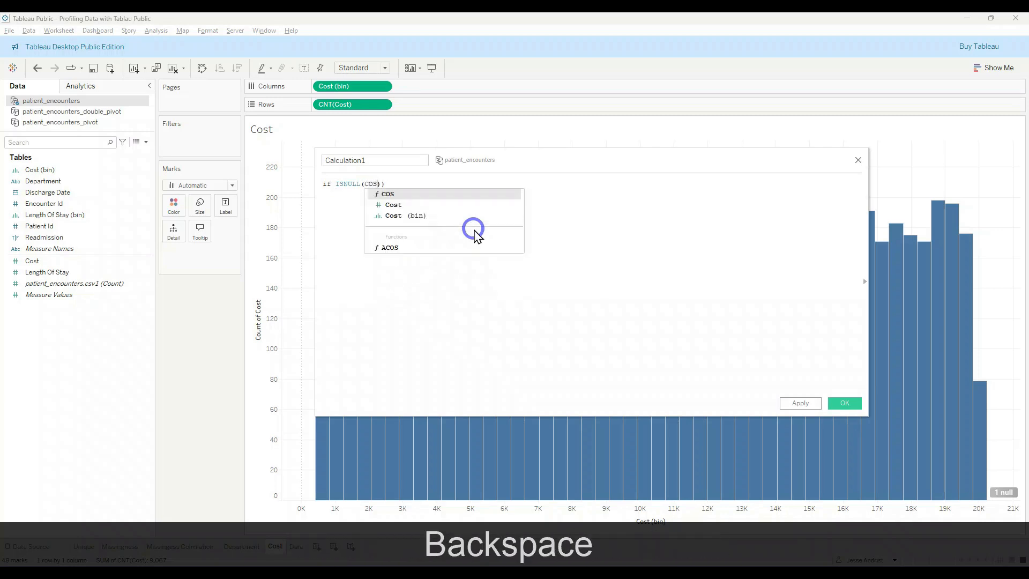
{"action": "key", "text": "Delete"}
{"action": "type", "text": "t"}
{"action": "key", "text": "BackSpace"}
{"action": "type", "text": "st"}
{"action": "key", "text": "Tab"}
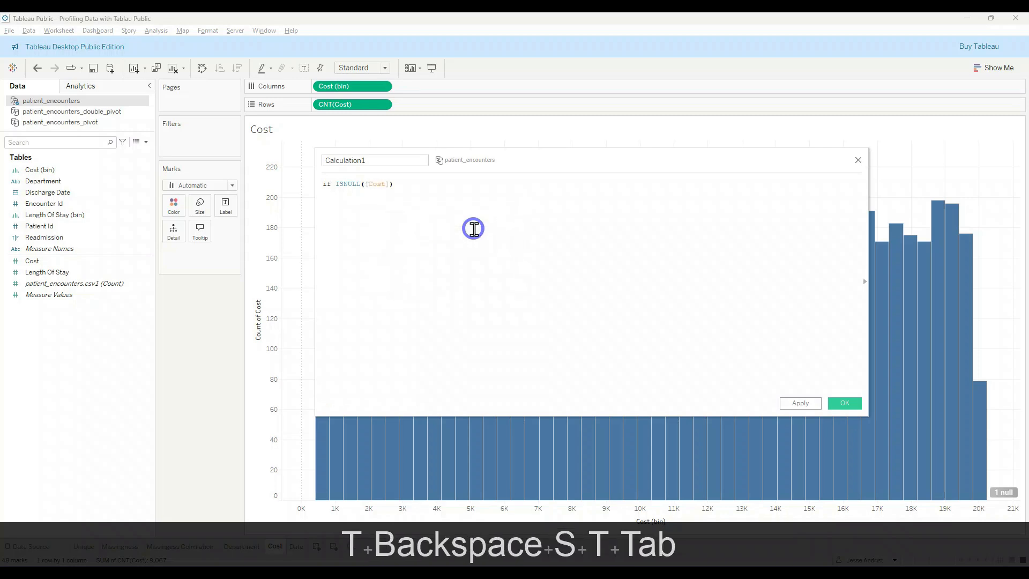
{"action": "type", "text": "then "}
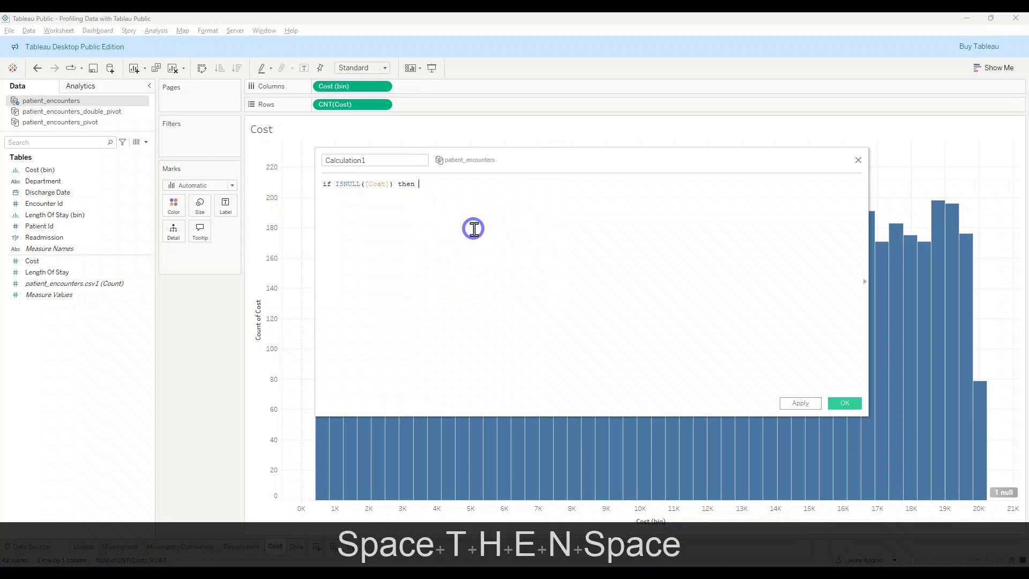
{"action": "type", "text": "avg"}
{"action": "key", "text": "Tab"}
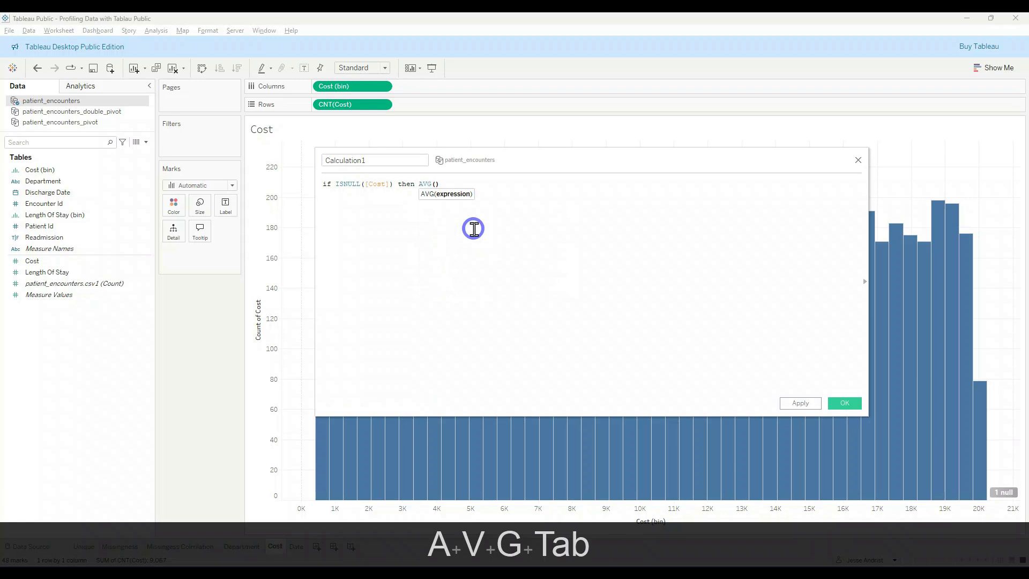
{"action": "key", "text": "BackSpace"}
{"action": "key", "text": "BackSpace"}
{"action": "key", "text": "BackSpace"}
{"action": "key", "text": "BackSpace"}
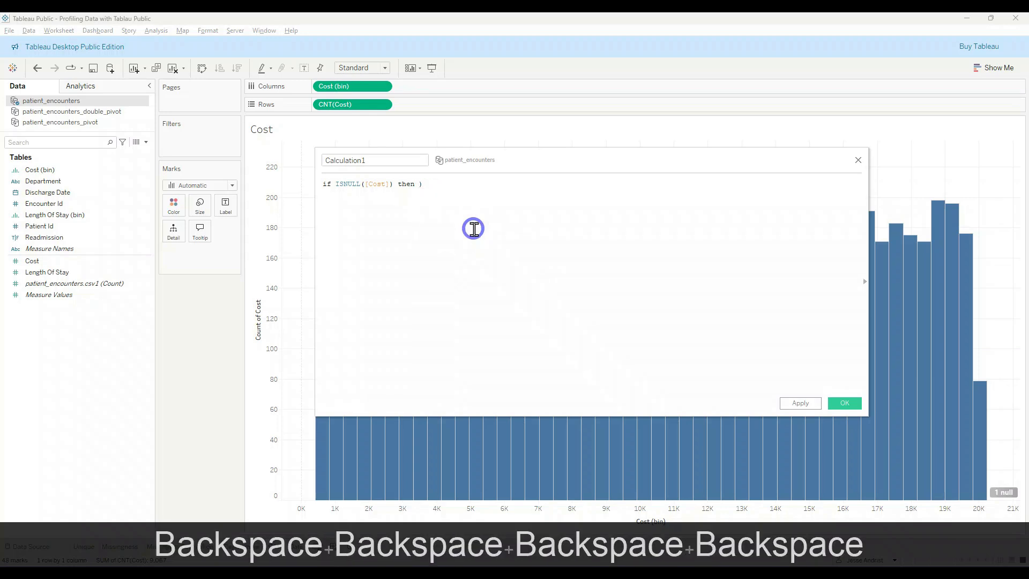
{"action": "key", "text": "Delete"}
Step: Add the level-of-detail expression { FIXED : AVG([Cost])} as the formula's result for null costs
{"action": "type", "text": "fix"}
{"action": "key", "text": "Tab"}
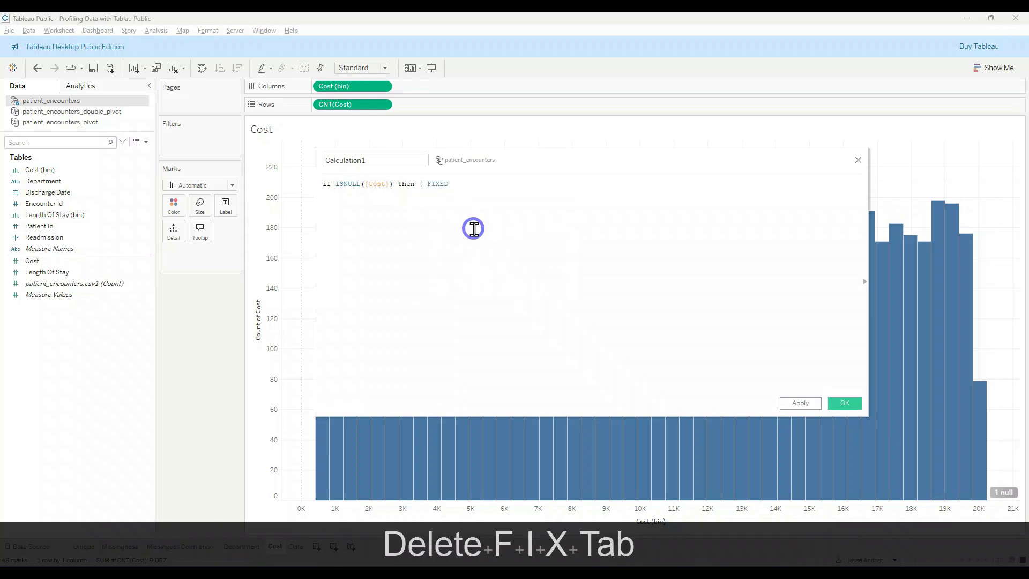
{"action": "type", "text": ":"}
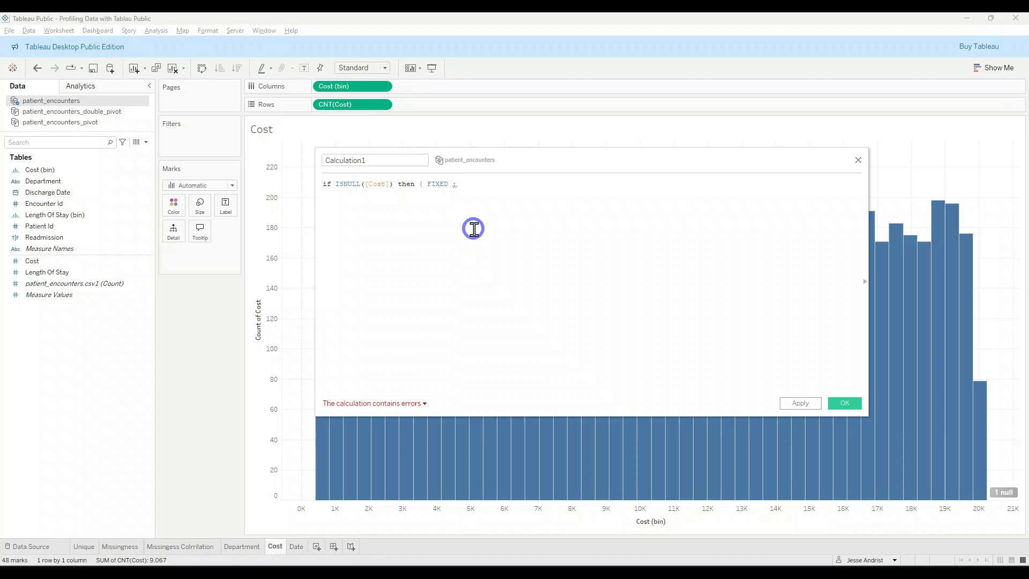
{"action": "key", "text": "Left"}
{"action": "key", "text": "Right"}
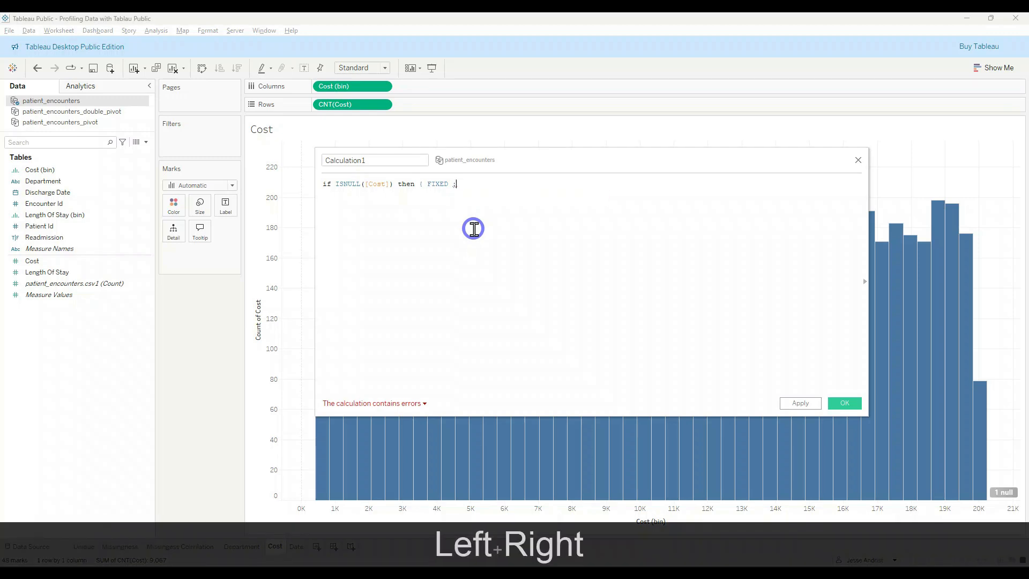
{"action": "type", "text": "aver"}
{"action": "key", "text": "BackSpace"}
{"action": "key", "text": "BackSpace"}
{"action": "type", "text": "g"}
{"action": "key", "text": "Tab"}
{"action": "type", "text": "cost"}
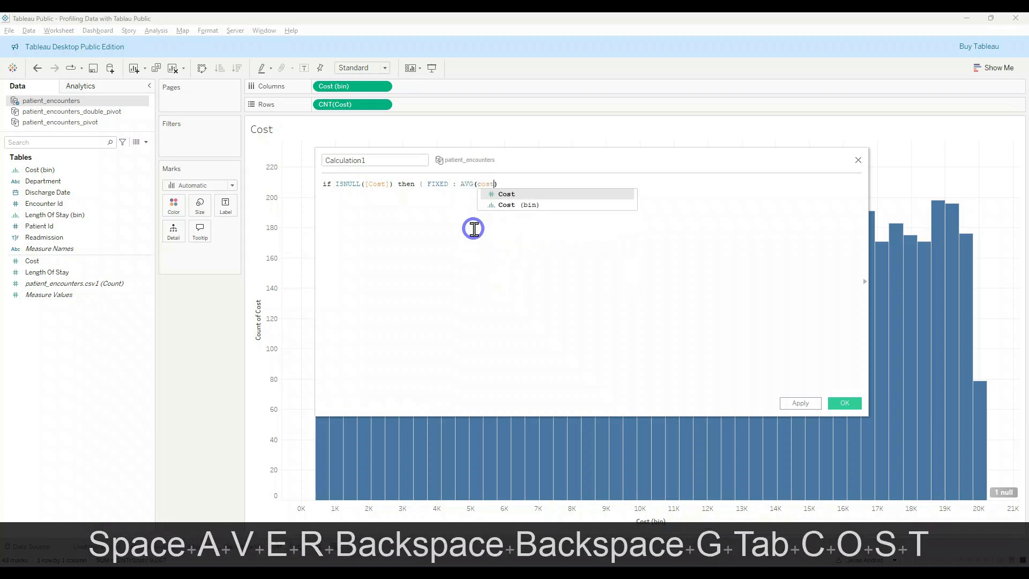
{"action": "key", "text": "Tab"}
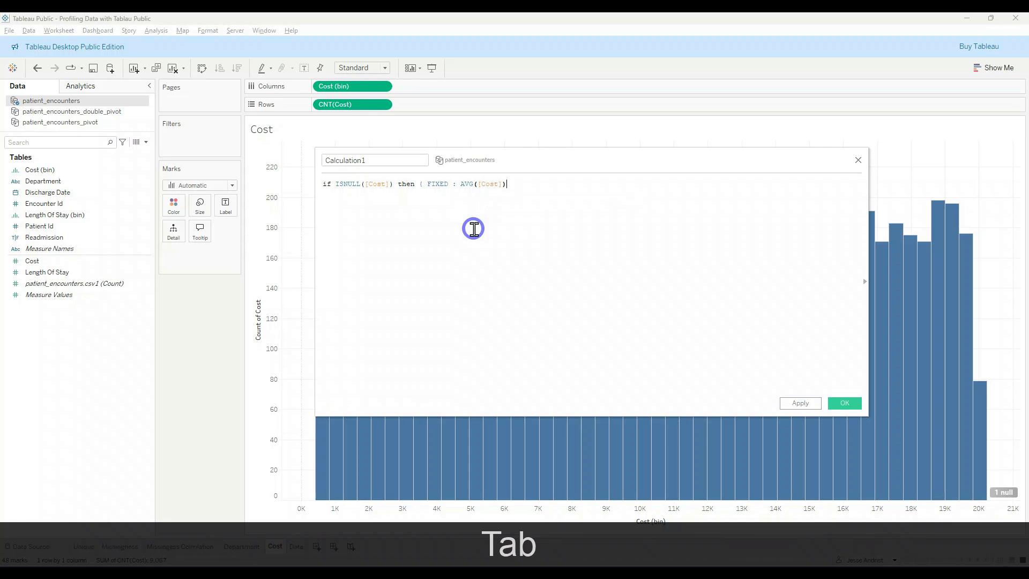
{"action": "key", "text": "Right"}
{"action": "type", "text": "}"}
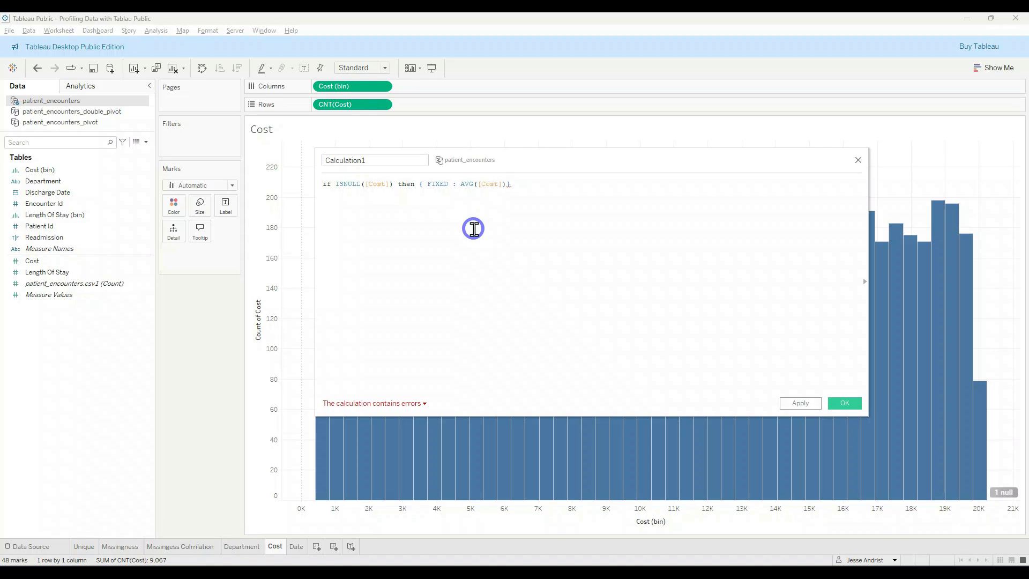
Step: Remove the extra space after the opening brace of the FIXED expression and return to the formula's end
{"action": "key", "text": "Left"}
{"action": "key", "text": "Left"}
{"action": "key", "text": "Left"}
{"action": "key", "text": "Left"}
{"action": "key", "text": "Left"}
{"action": "key", "text": "Left"}
{"action": "key", "text": "Left"}
{"action": "key", "text": "Left"}
{"action": "key", "text": "Left"}
{"action": "key", "text": "Left"}
{"action": "key", "text": "Left"}
{"action": "key", "text": "Left"}
{"action": "key", "text": "Right"}
{"action": "key", "text": "Right"}
{"action": "key", "text": "Right"}
{"action": "key", "text": "Left"}
{"action": "key", "text": "BackSpace"}
{"action": "key", "text": "Left"}
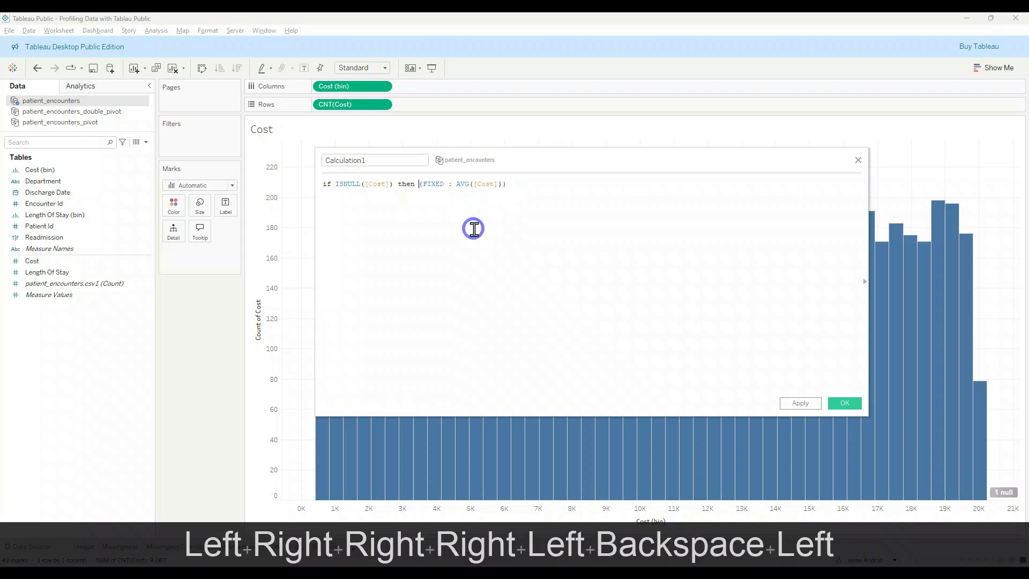
{"action": "key", "text": "End"}
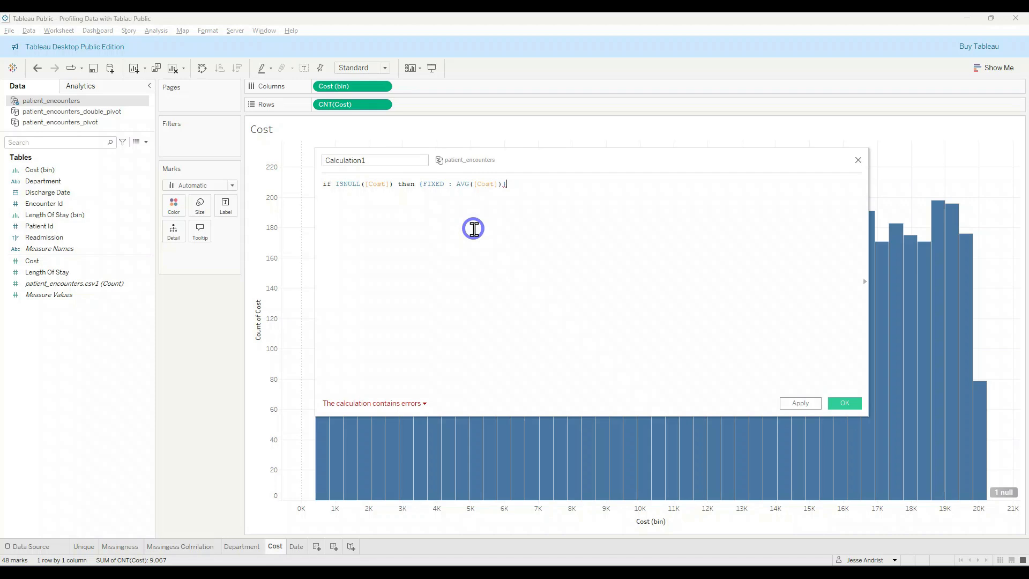
Step: Complete the formula with "ELSE [Cost] end" after the FIXED average expression
{"action": "left_click_drag", "start_coordinate": [393, 183], "coordinate": [336, 182]}
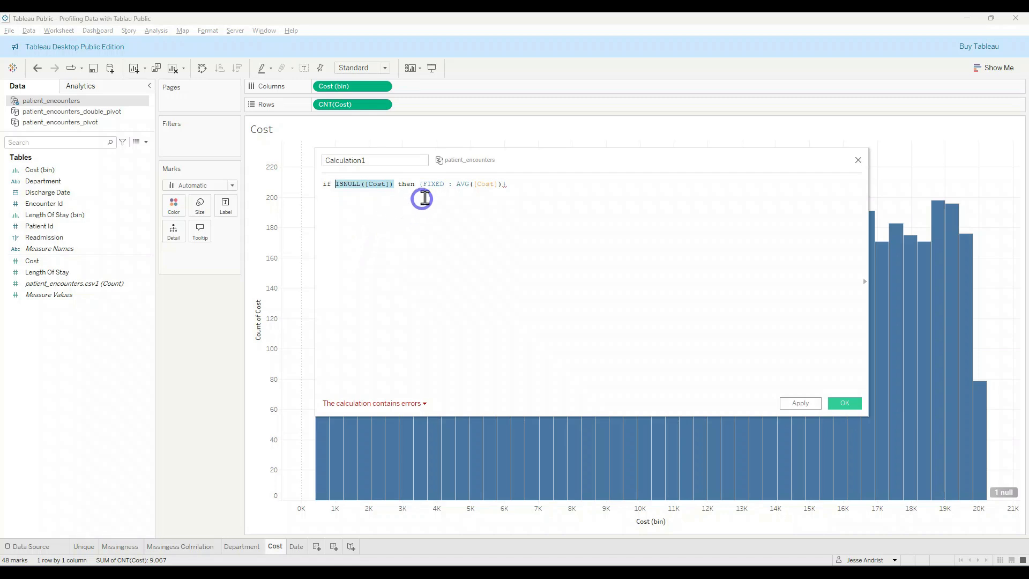
{"action": "left_click_drag", "start_coordinate": [420, 183], "coordinate": [491, 182]}
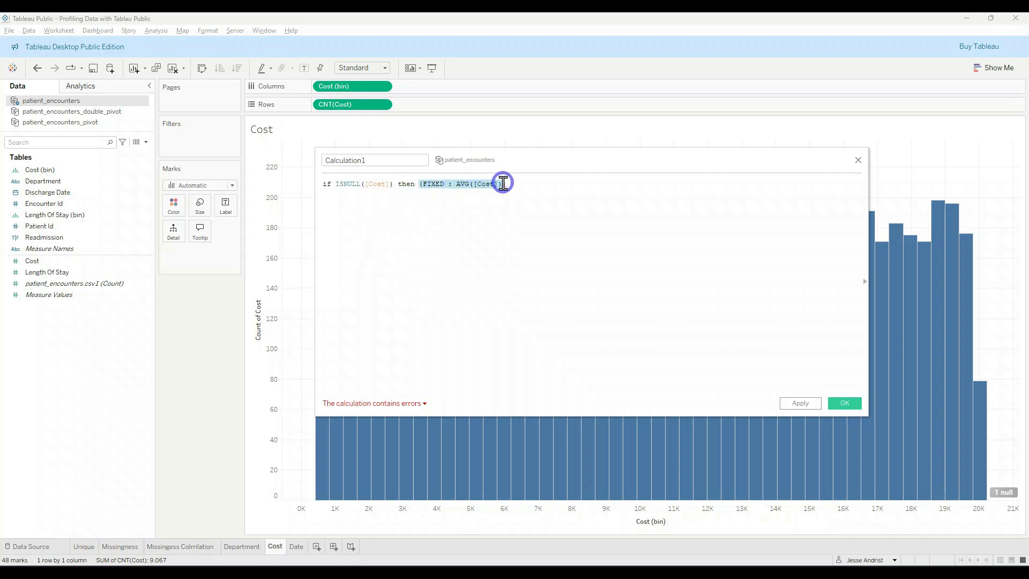
{"action": "left_click", "coordinate": [508, 185]}
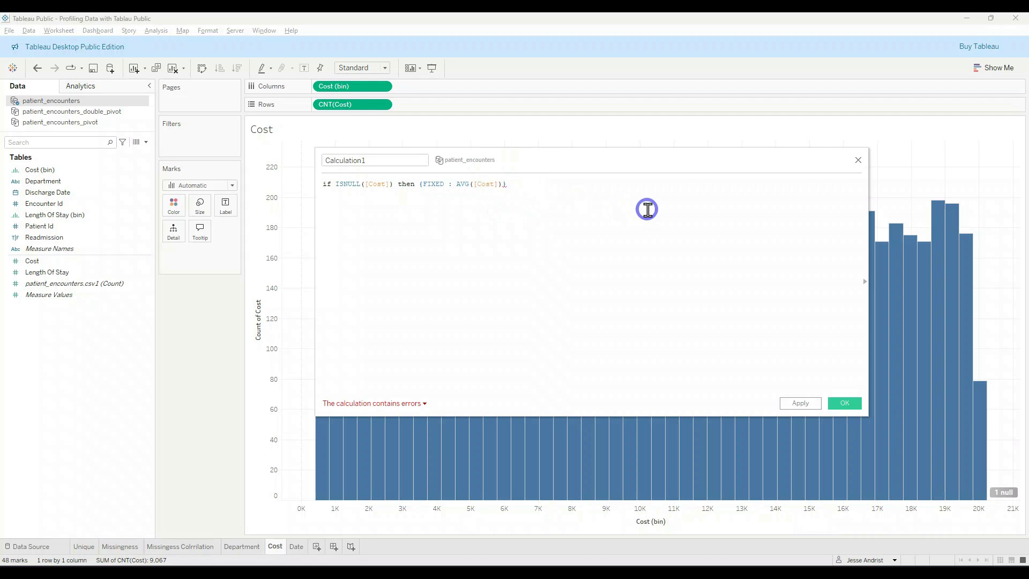
{"action": "type", "text": "ELSE"}
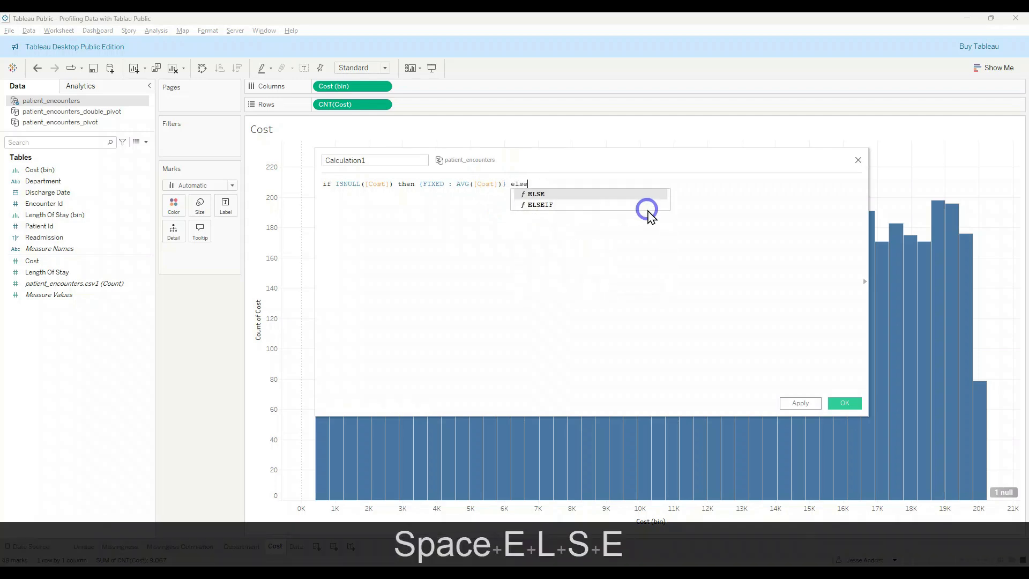
{"action": "key", "text": "Tab"}
{"action": "type", "text": "c"}
{"action": "key", "text": "BackSpace"}
{"action": "type", "text": "cost"}
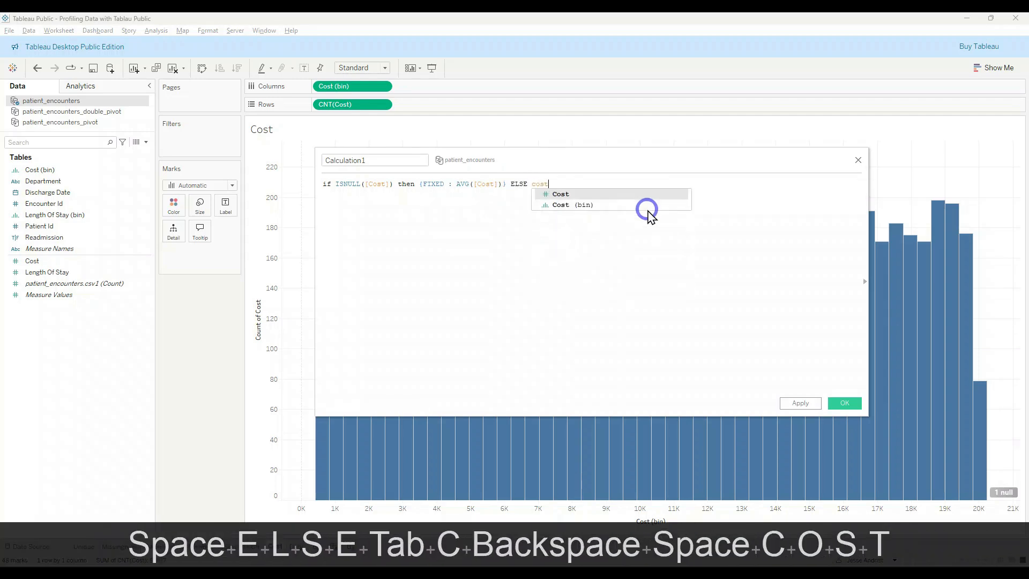
{"action": "key", "text": "Tab"}
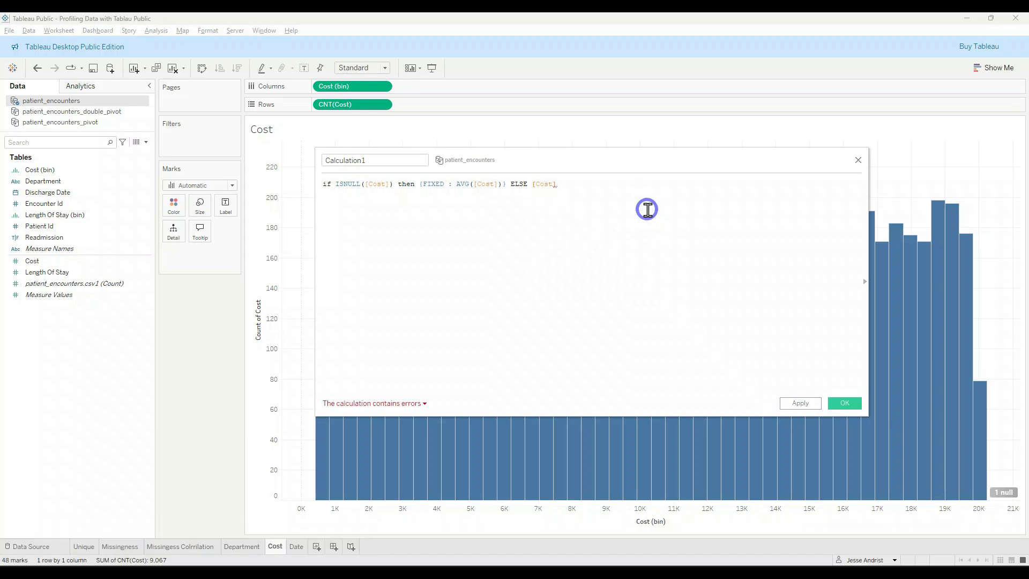
{"action": "type", "text": "end"}
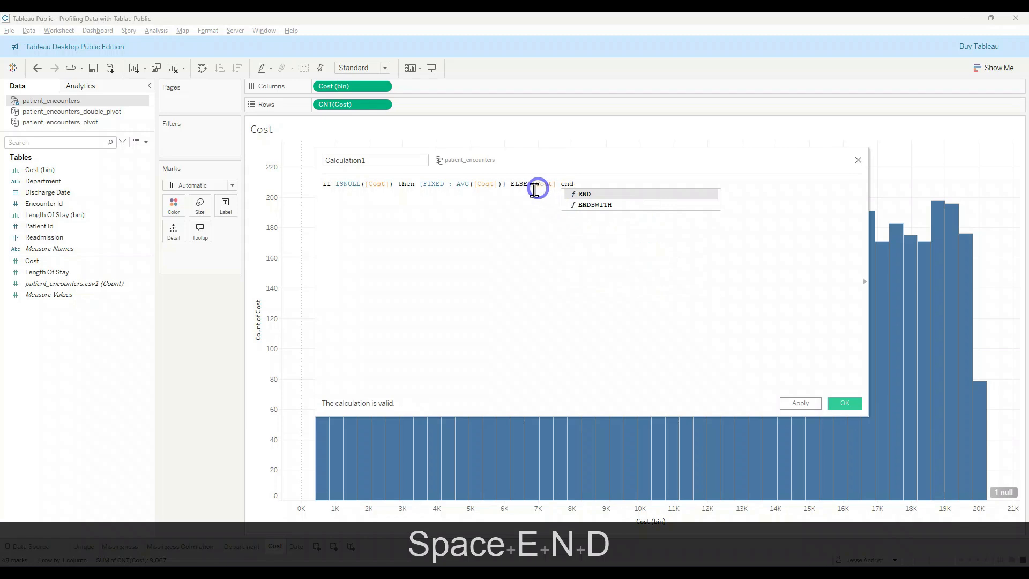
Step: Name the calculated field "Inpmuted Cost" and save it
{"action": "left_click", "coordinate": [398, 165]}
{"action": "left_click_drag", "start_coordinate": [391, 159], "coordinate": [288, 145]}
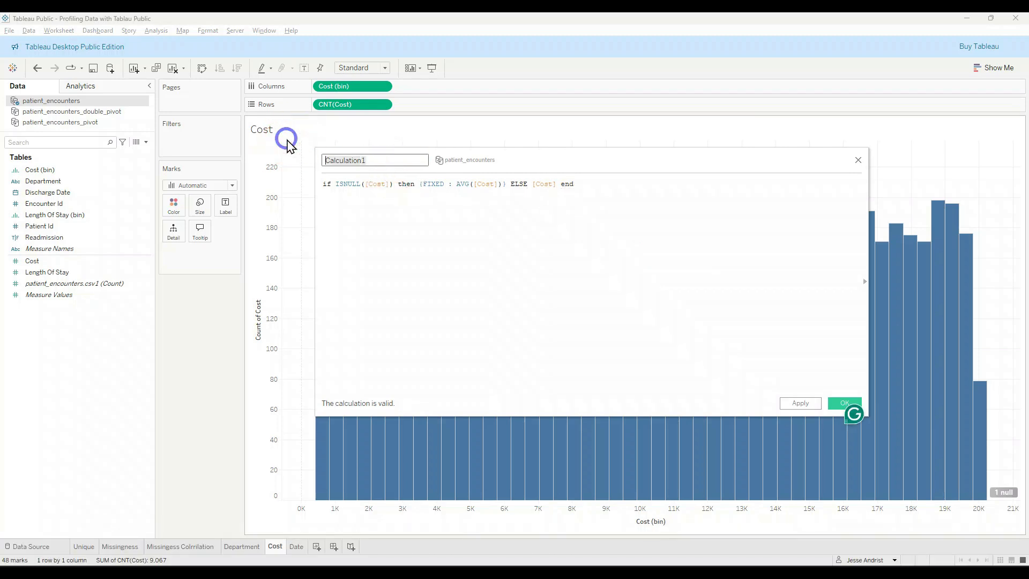
{"action": "type", "text": "Inpute"}
{"action": "key", "text": "BackSpace"}
{"action": "key", "text": "BackSpace"}
{"action": "key", "text": "BackSpace"}
{"action": "type", "text": "muted"}
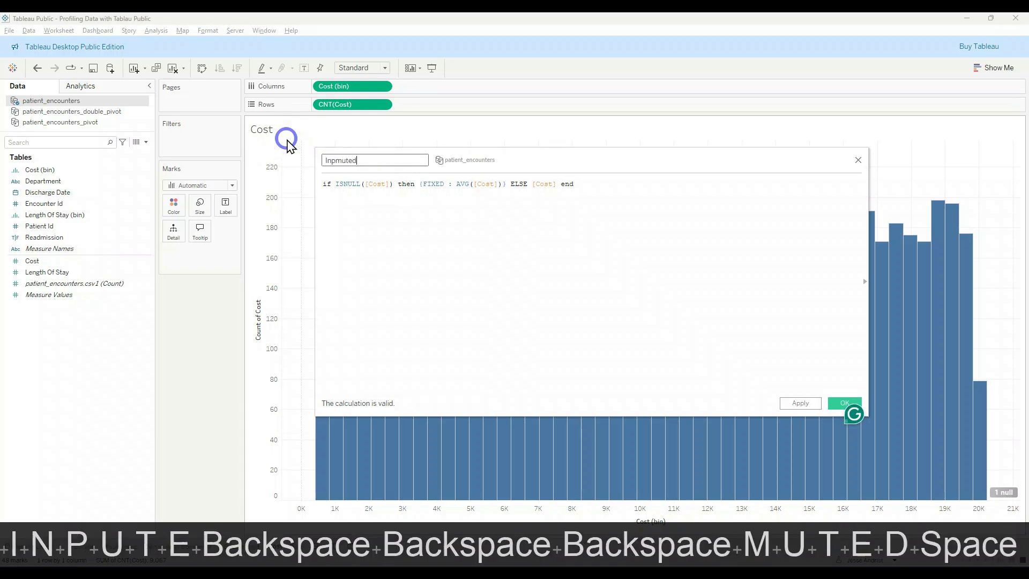
{"action": "type", "text": " Cost"}
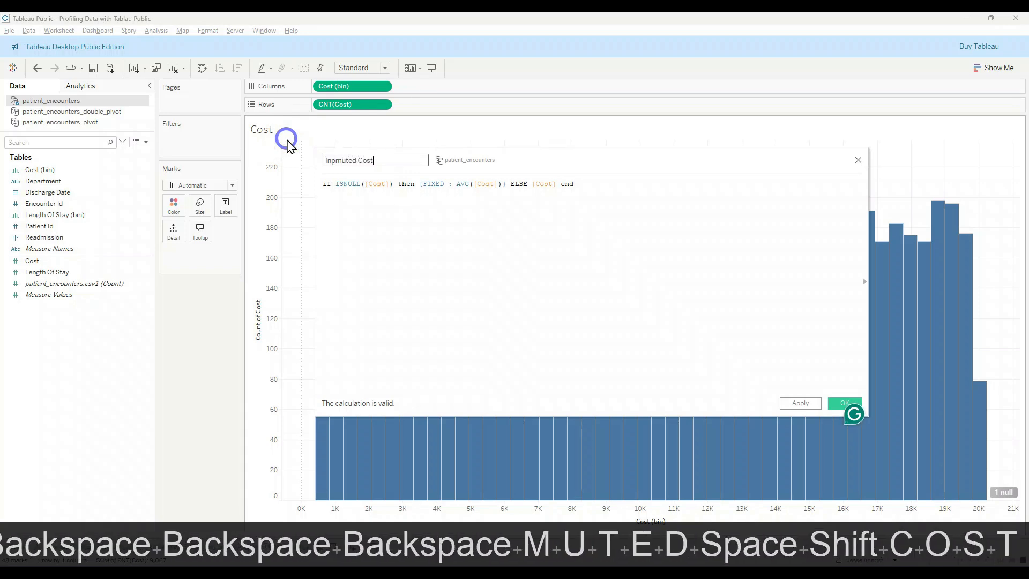
{"action": "left_click", "coordinate": [840, 402]}
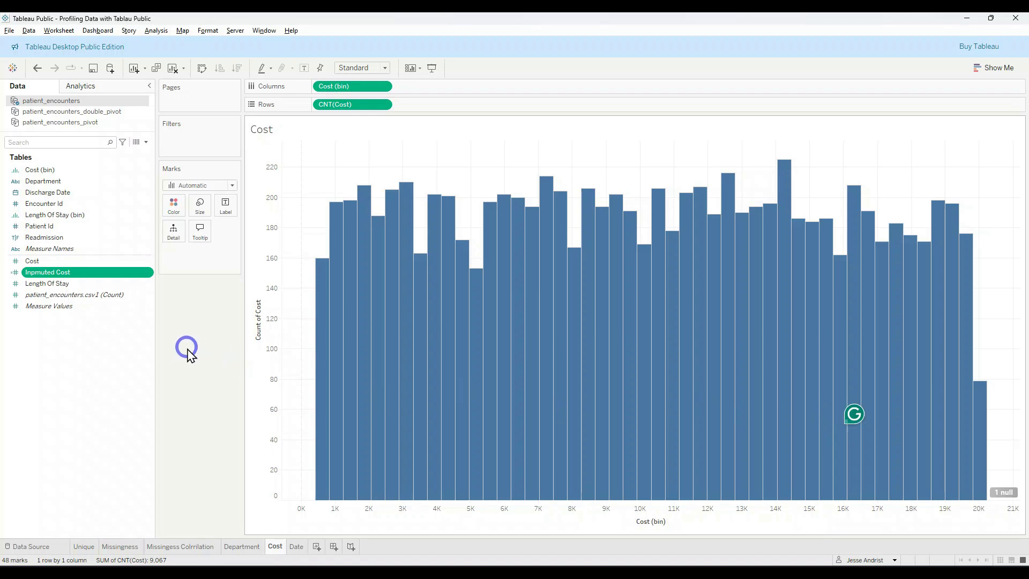
Step: Try adding Inpmuted Cost to the Cost histogram, and undo it
{"action": "mouse_move", "coordinate": [91, 276]}
{"action": "left_mouse_down"}
{"action": "mouse_move", "coordinate": [71, 276]}
{"action": "mouse_move", "coordinate": [329, 281]}
{"action": "mouse_move", "coordinate": [444, 297]}
{"action": "left_mouse_up"}
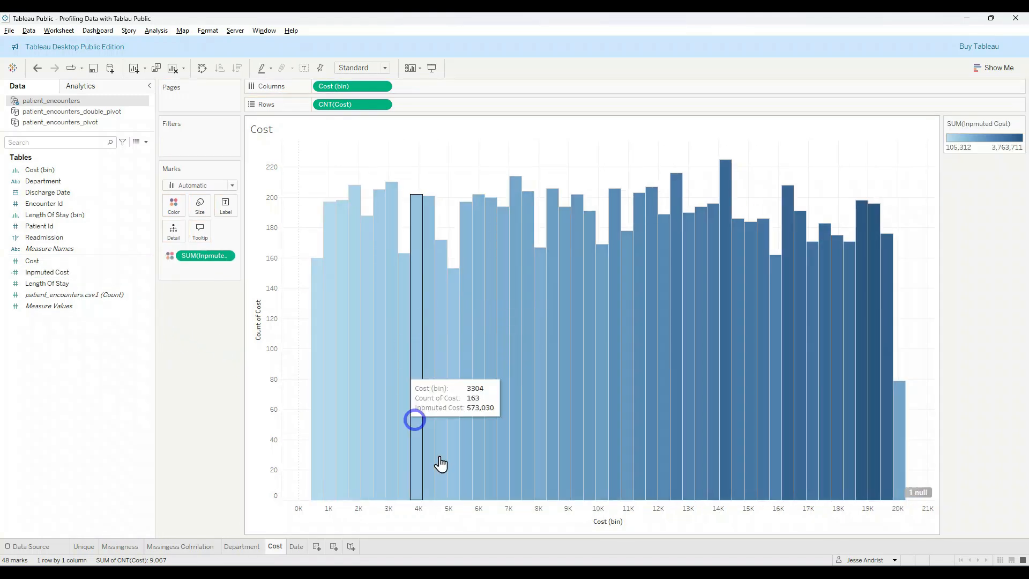
{"action": "key", "text": "ctrl+z"}
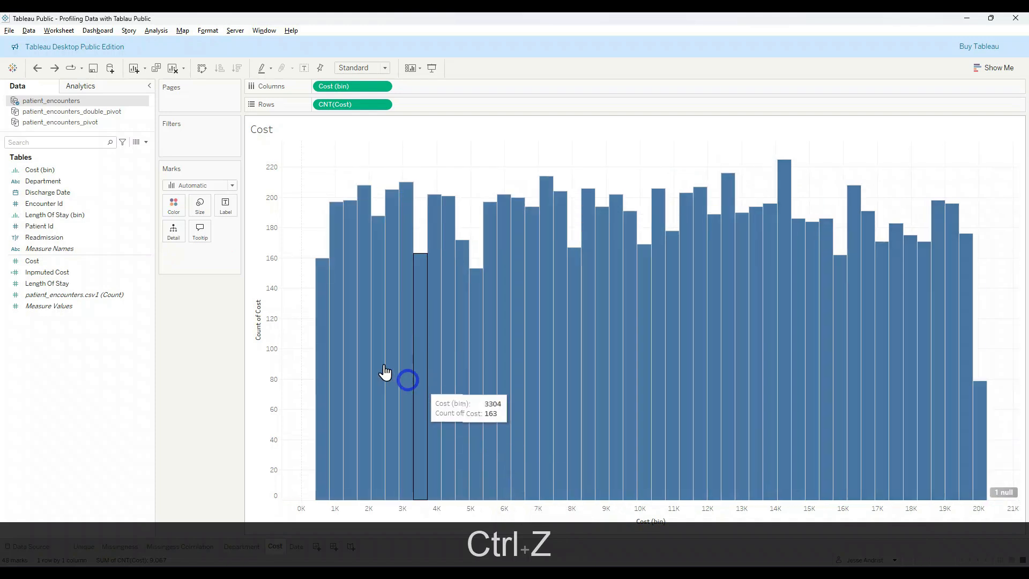
Step: Create a new worksheet, add Cost to its marks as detail, and change the aggregation from SUM to AVG
{"action": "left_click", "coordinate": [316, 547]}
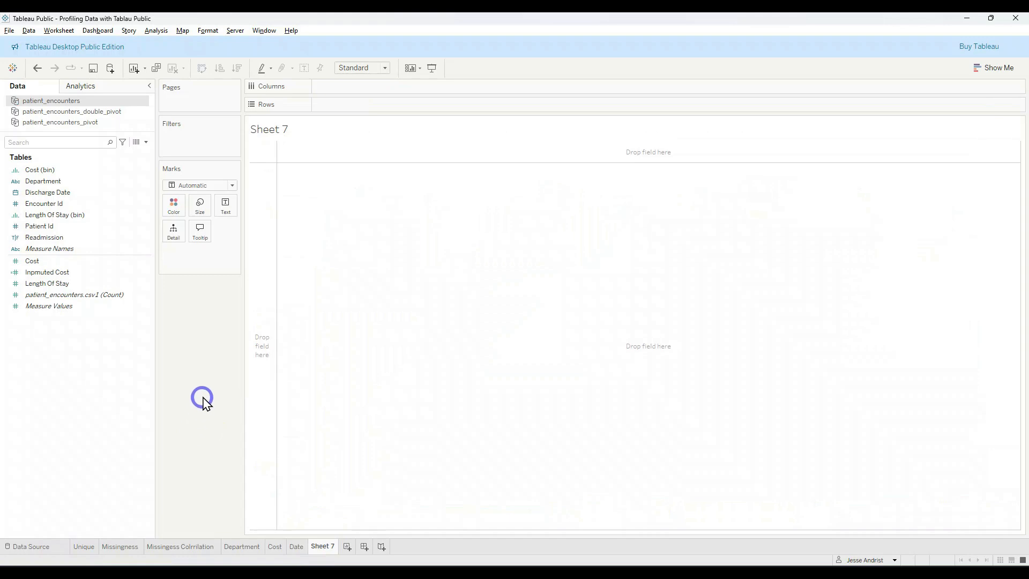
{"action": "left_click_drag", "start_coordinate": [76, 260], "coordinate": [209, 259]}
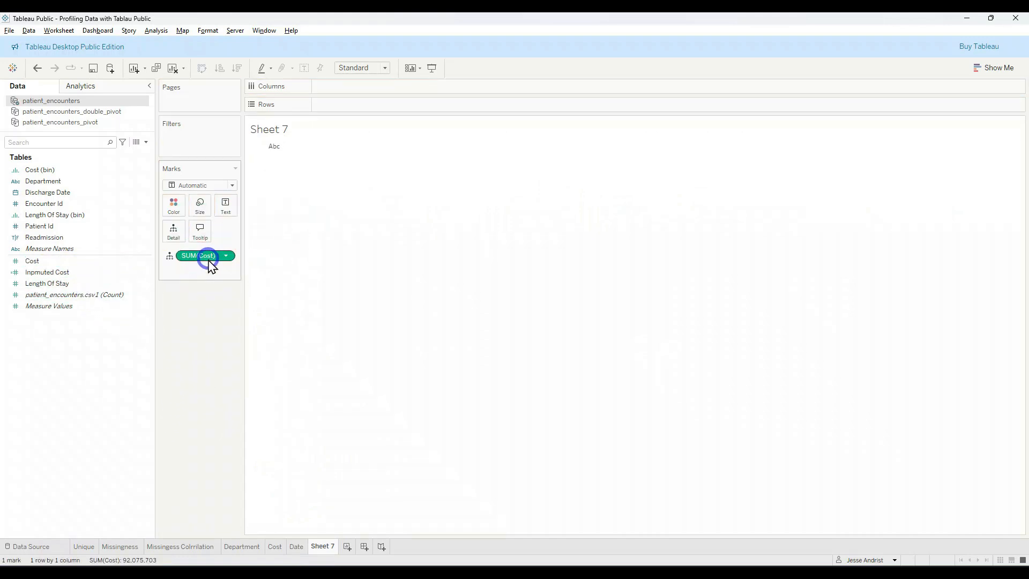
{"action": "double_click", "coordinate": [204, 257]}
{"action": "key", "text": "Home"}
{"action": "key", "text": "Delete"}
{"action": "key", "text": "BackSpace"}
{"action": "key", "text": "Delete"}
{"action": "key", "text": "Delete"}
{"action": "type", "text": "AV"}
{"action": "key", "text": "Tab"}
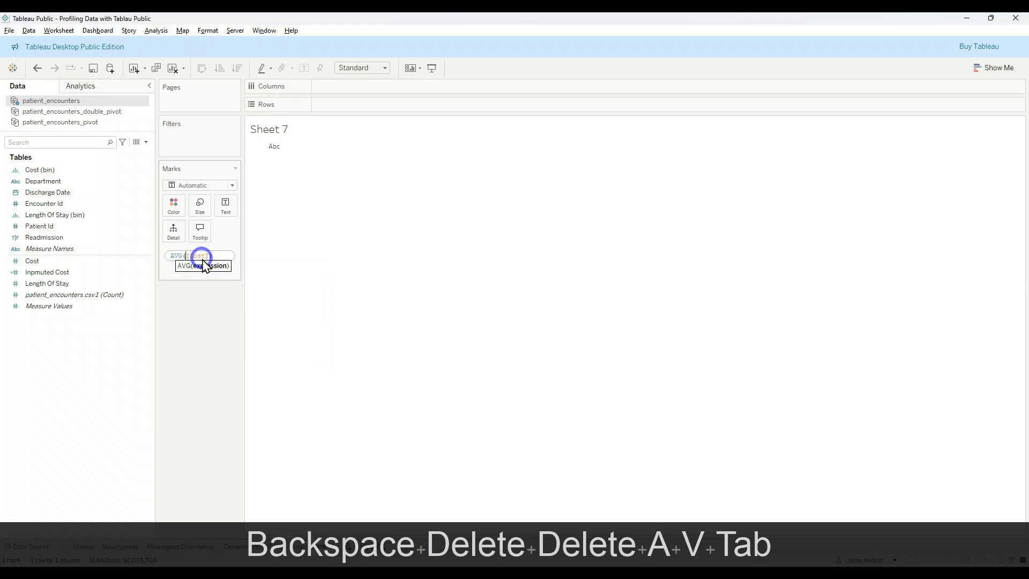
{"action": "key", "text": "Return"}
Step: Show the average Cost as text and add Inpmuted Cost to the same table
{"action": "left_click", "coordinate": [169, 255]}
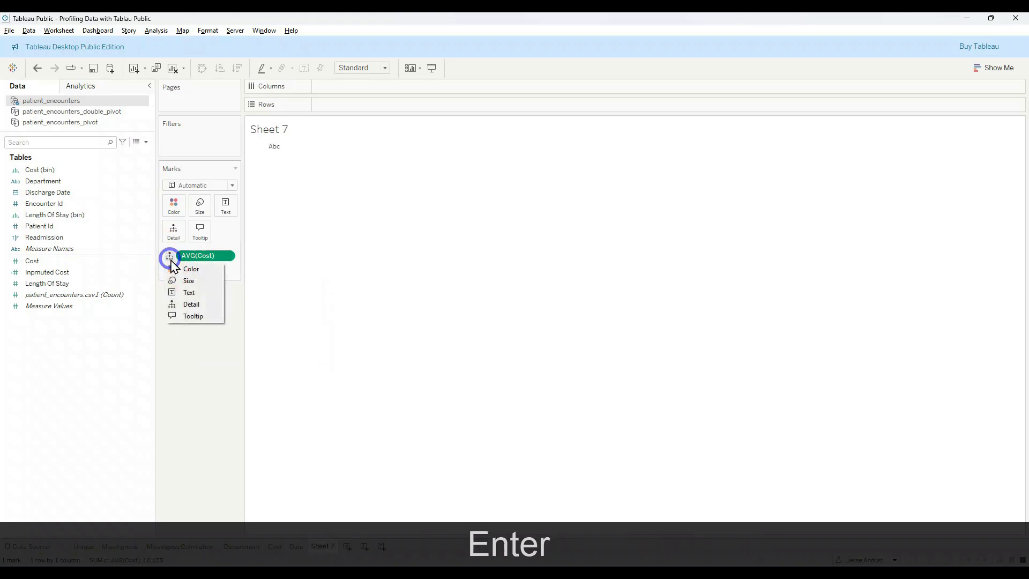
{"action": "left_click", "coordinate": [187, 293]}
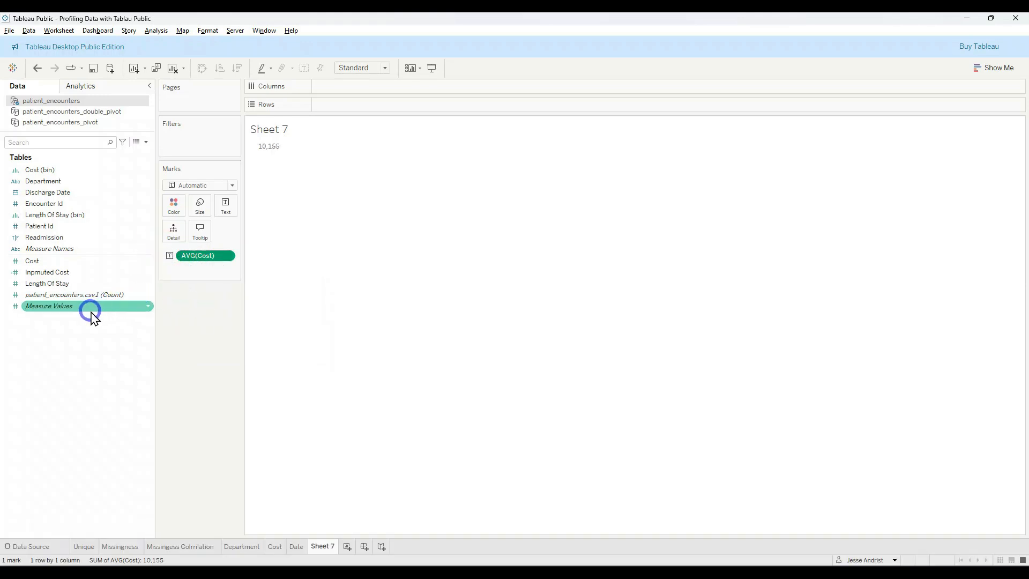
{"action": "double_click", "coordinate": [68, 273]}
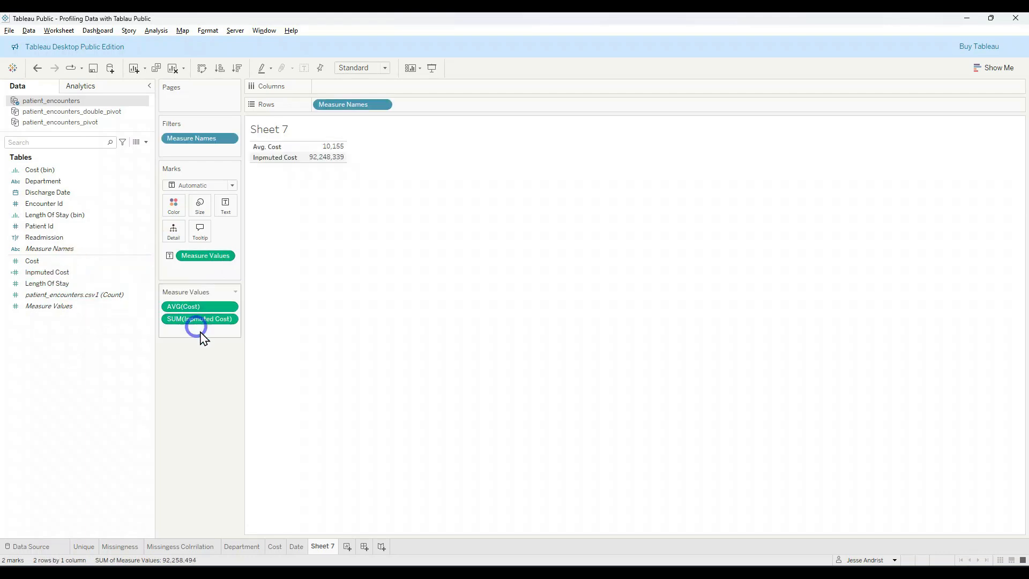
Step: Try aggregating Inpmuted Cost as an attribute, and undo it
{"action": "left_click", "coordinate": [229, 320]}
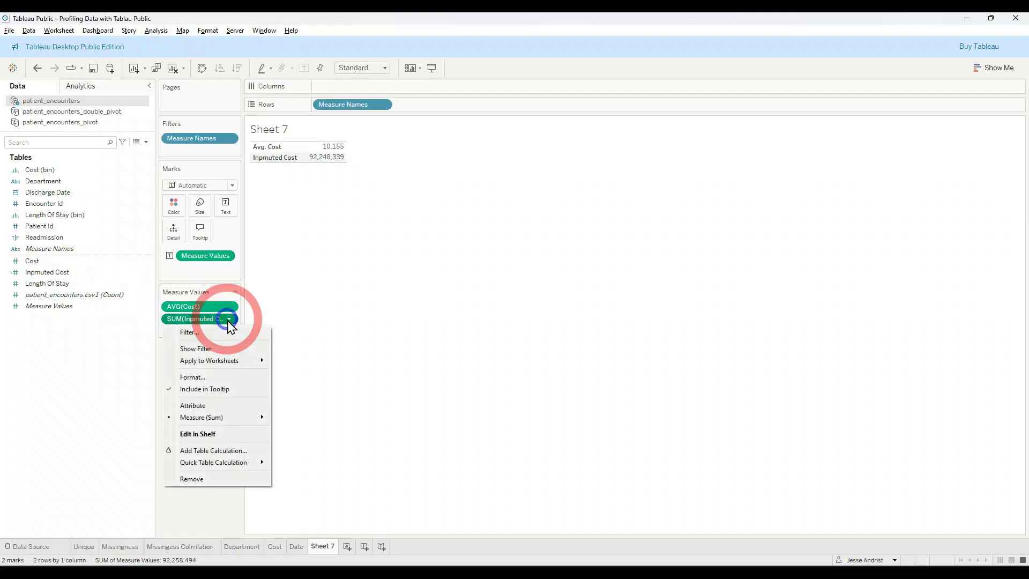
{"action": "left_click", "coordinate": [261, 406]}
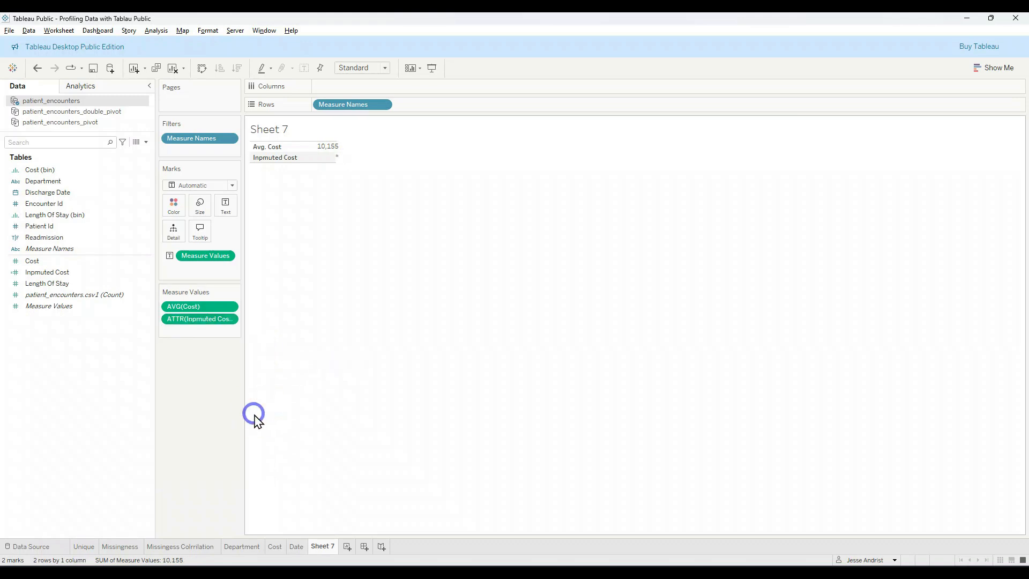
{"action": "left_click", "coordinate": [229, 319]}
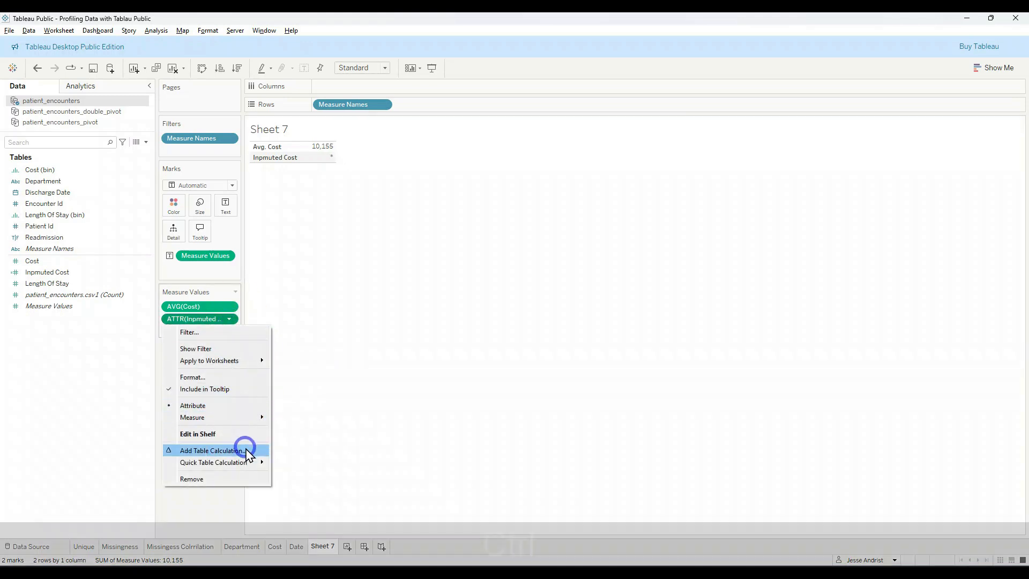
{"action": "key", "text": "ctrl+z"}
{"action": "left_click", "coordinate": [217, 493]}
{"action": "key", "text": "ctrl+z"}
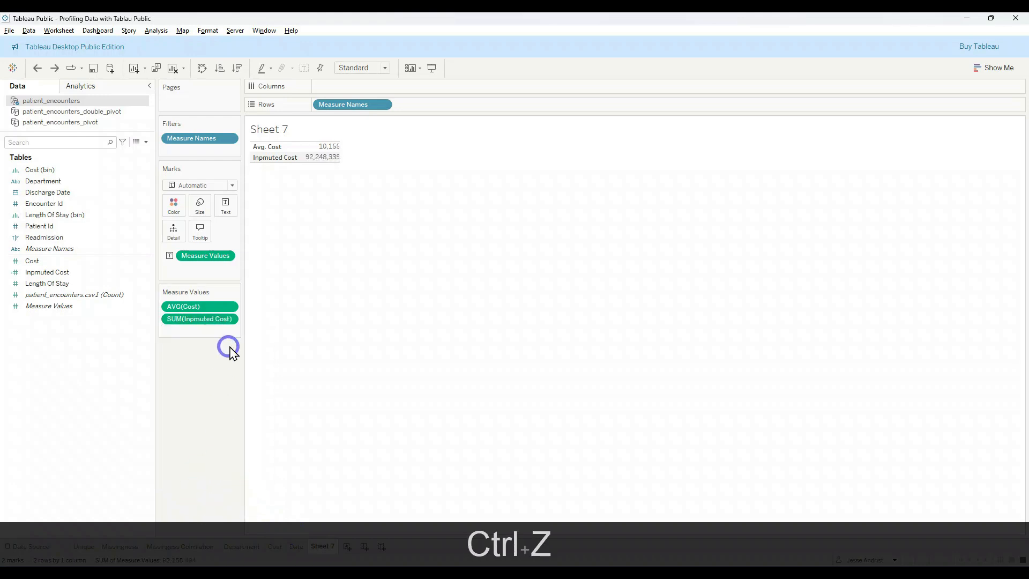
Step: Change the Inpmuted Cost aggregation to average and widen the table's value column
{"action": "left_click", "coordinate": [229, 319]}
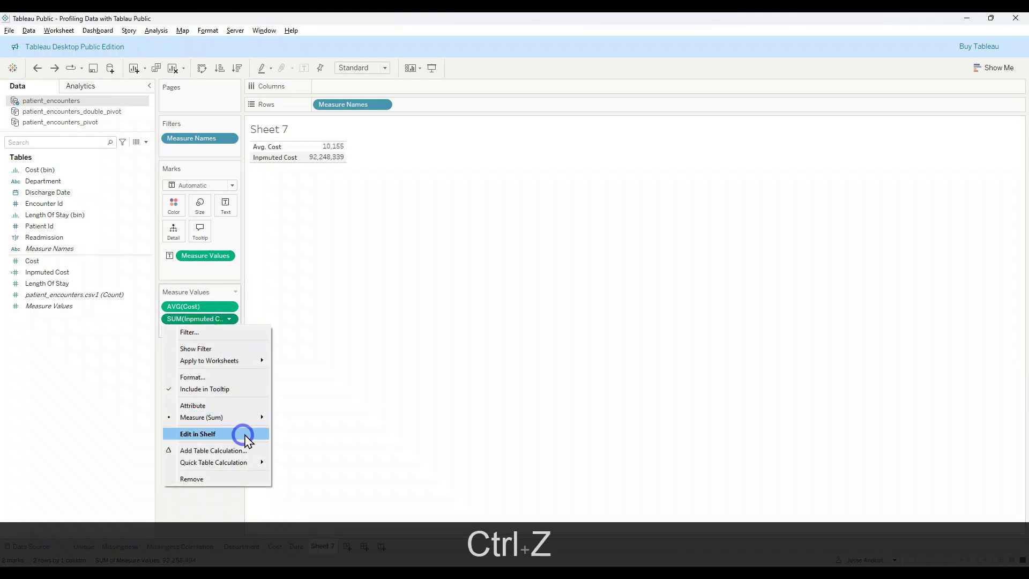
{"action": "mouse_move", "coordinate": [252, 417]}
{"action": "left_click", "coordinate": [299, 435]}
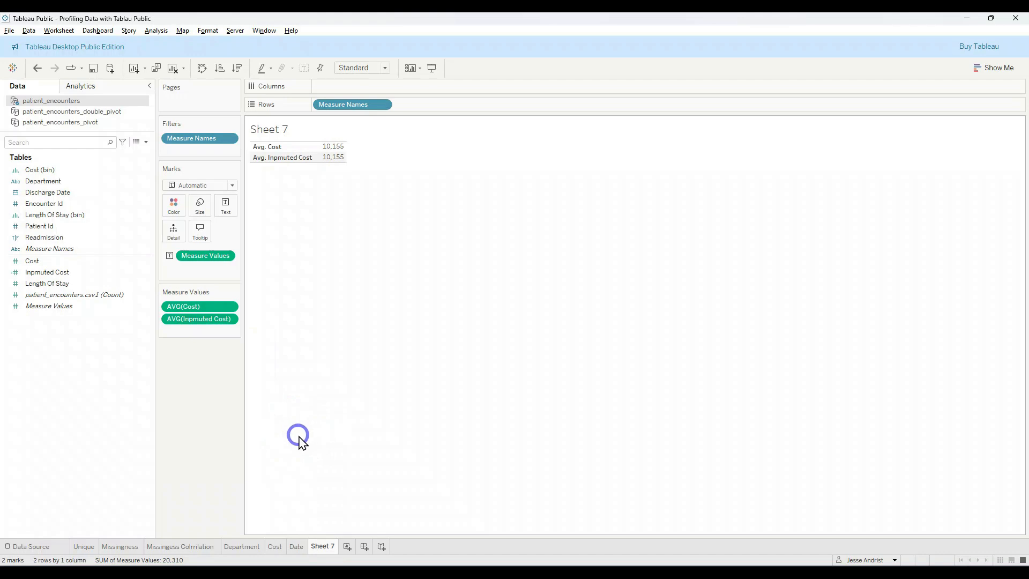
{"action": "left_click", "coordinate": [223, 358]}
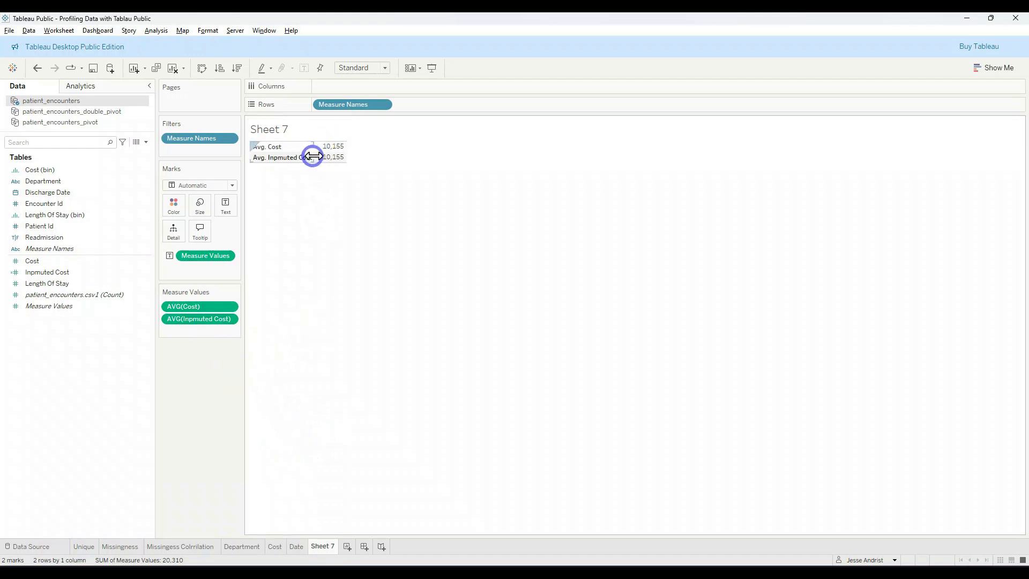
{"action": "left_click_drag", "start_coordinate": [344, 161], "coordinate": [381, 150]}
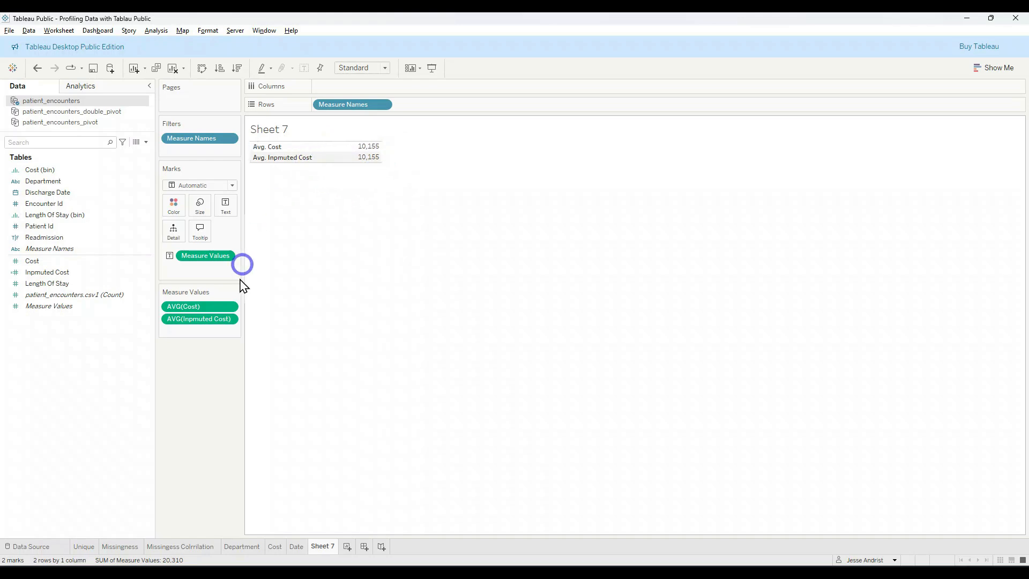
Step: Format the average Inpmuted Cost as a custom number with 4 decimal places
{"action": "left_click", "coordinate": [229, 320]}
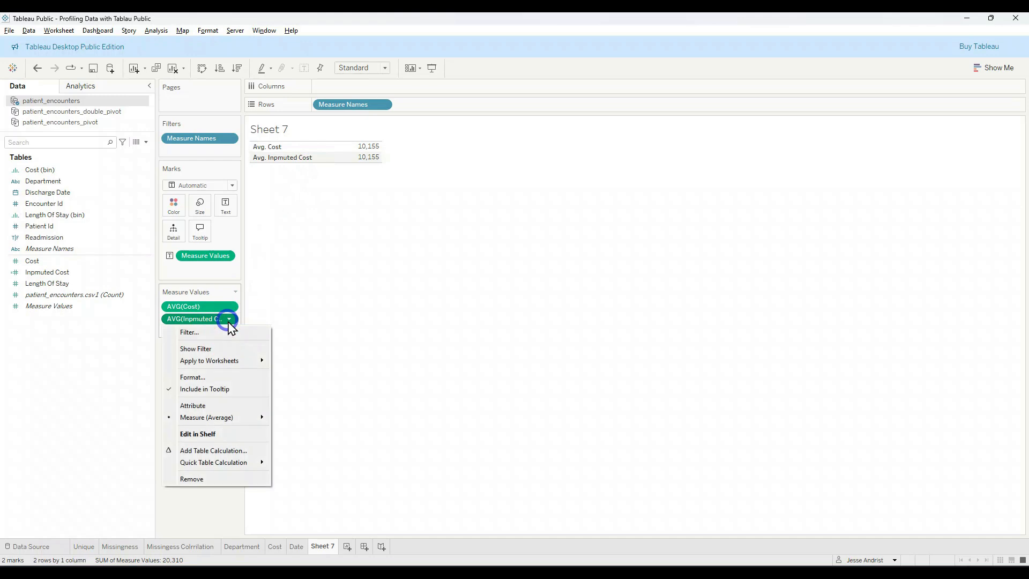
{"action": "left_click", "coordinate": [224, 376]}
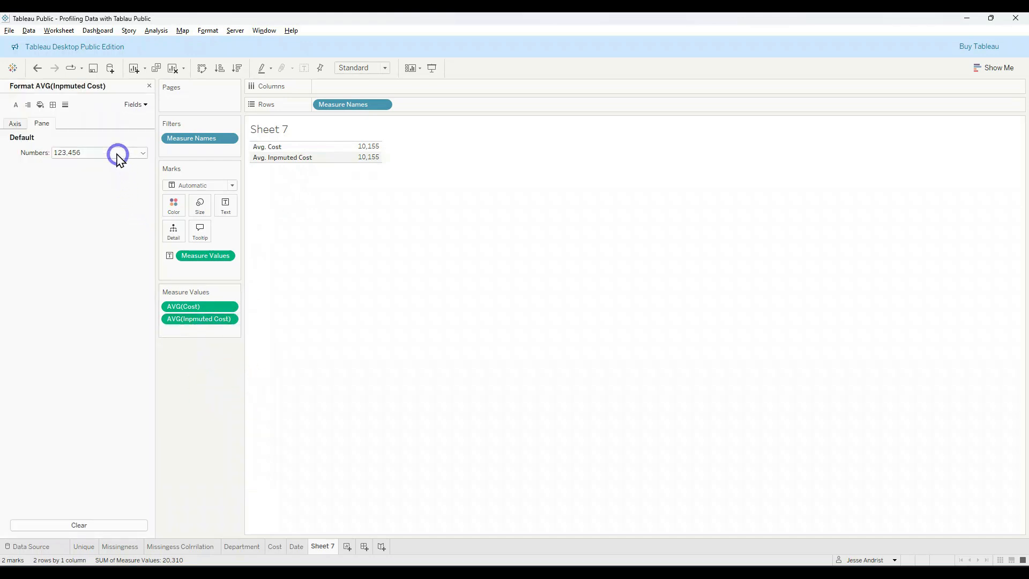
{"action": "left_click", "coordinate": [83, 153]}
{"action": "left_click", "coordinate": [85, 184]}
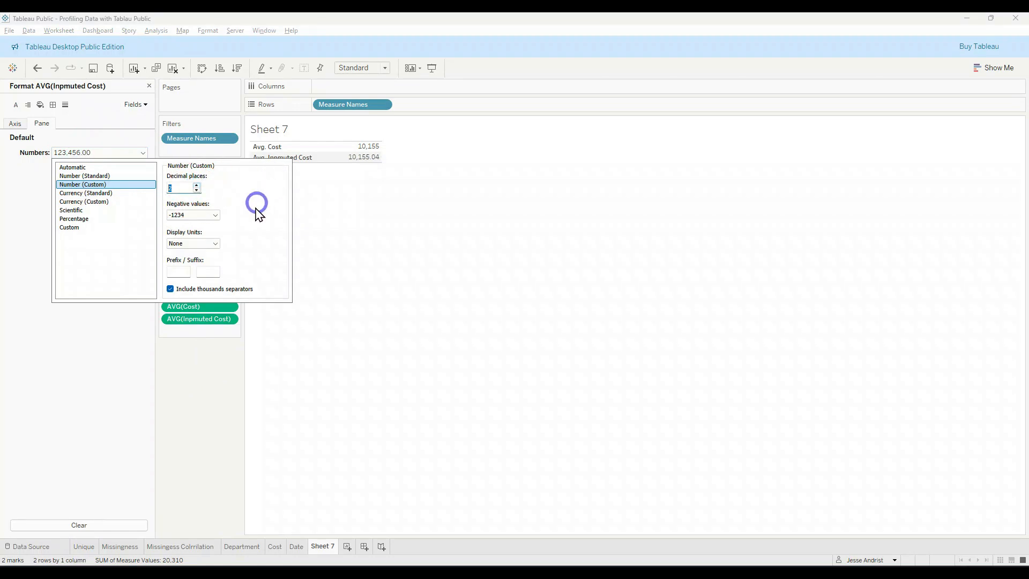
{"action": "left_click", "coordinate": [197, 186]}
{"action": "left_click", "coordinate": [197, 186]}
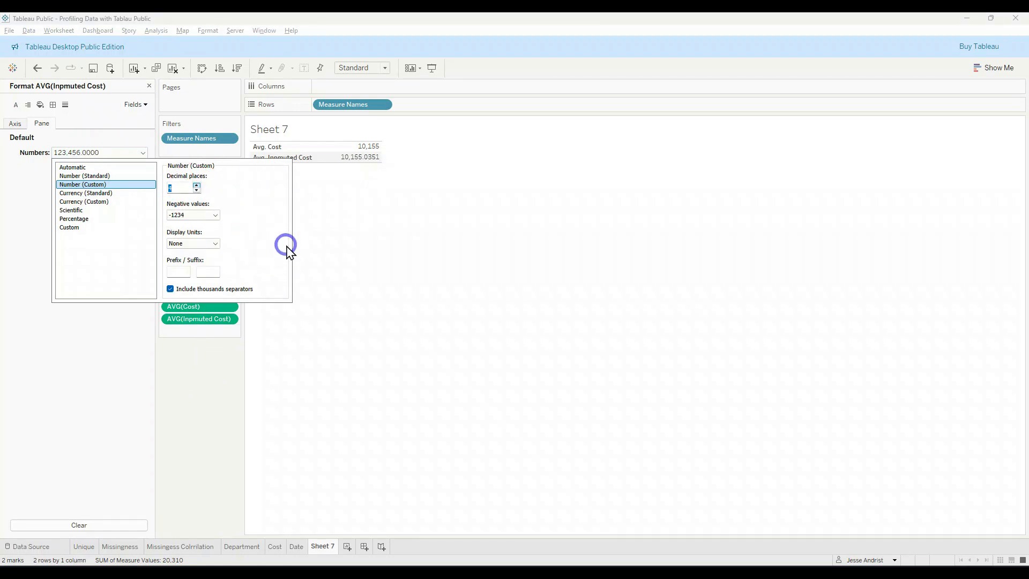
{"action": "left_click", "coordinate": [282, 307]}
Step: Format the average Cost as a custom number with 4 decimal places and compare it with the imputed average
{"action": "left_click", "coordinate": [232, 309]}
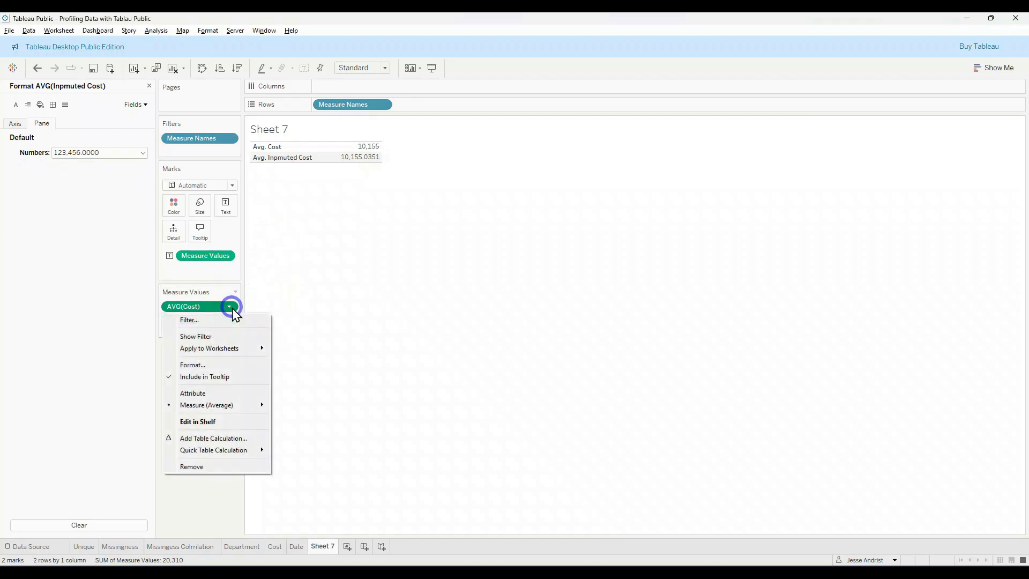
{"action": "left_click", "coordinate": [213, 364]}
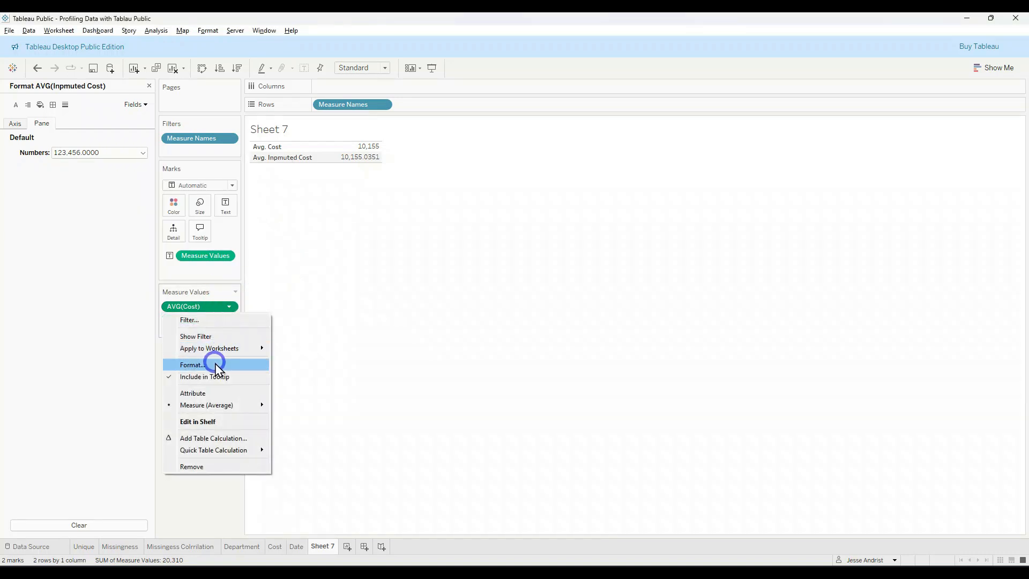
{"action": "left_click", "coordinate": [120, 153]}
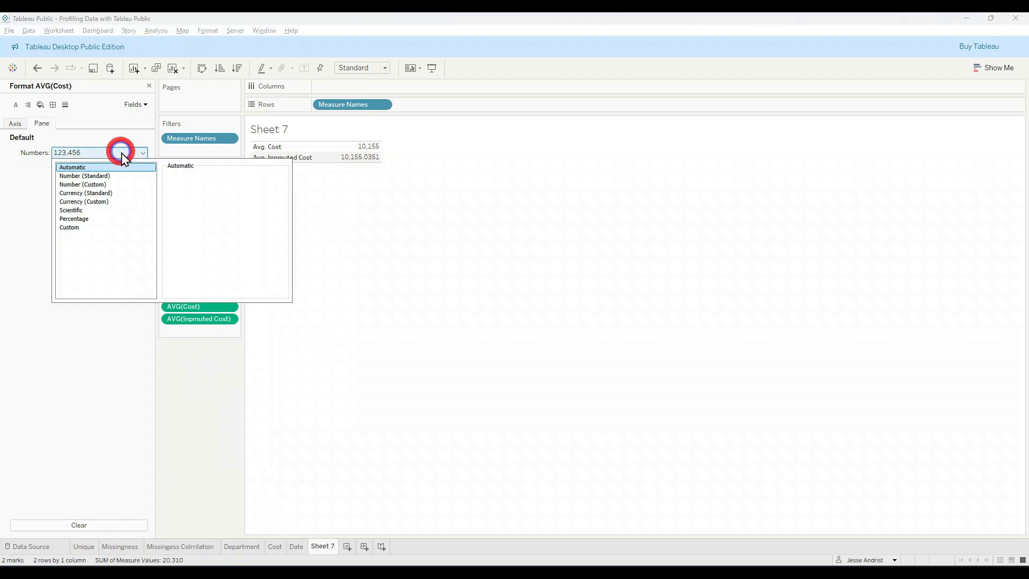
{"action": "left_click", "coordinate": [100, 184]}
{"action": "left_click", "coordinate": [191, 187]}
{"action": "double_click", "coordinate": [197, 185]}
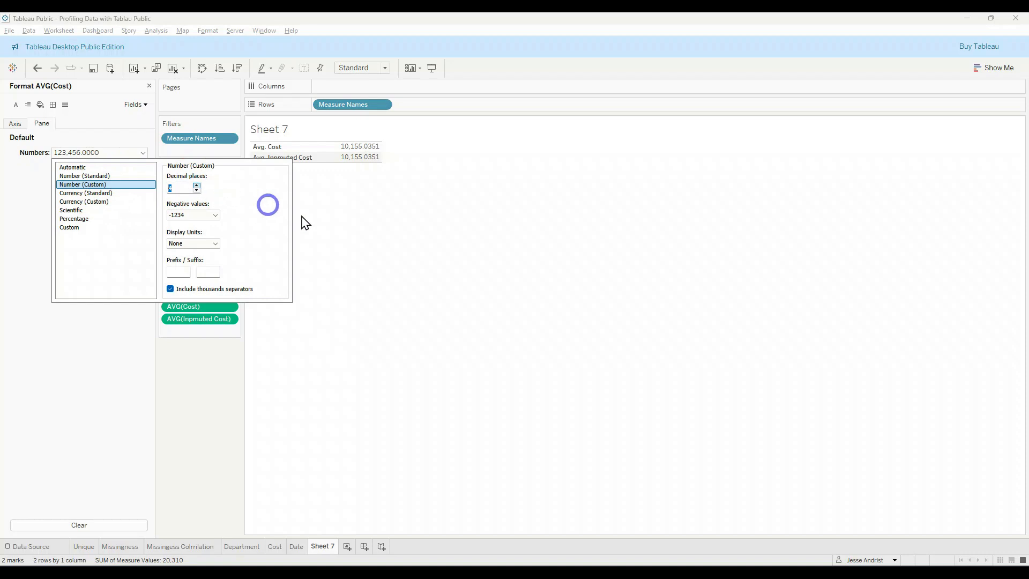
{"action": "left_click", "coordinate": [363, 214]}
{"action": "left_click", "coordinate": [379, 157]}
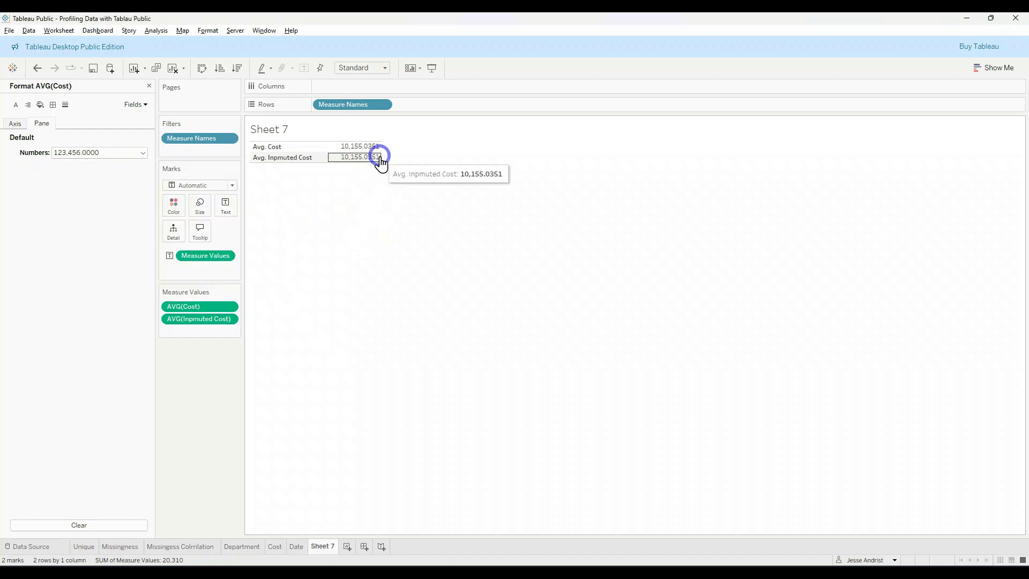
Step: Open the data source, enlarge its data preview, and examine the rows with null values in the Cost column
{"action": "left_click", "coordinate": [53, 548]}
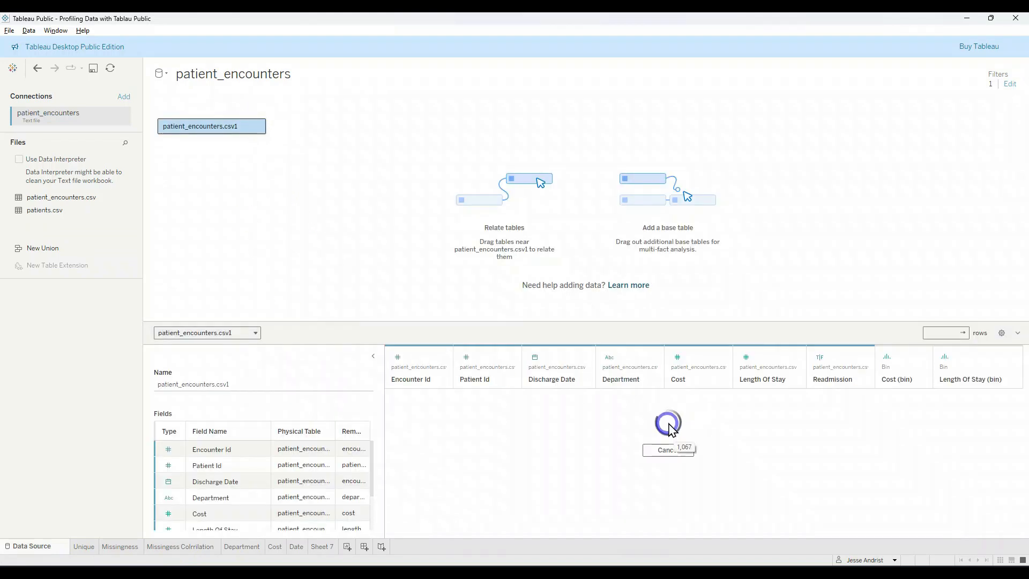
{"action": "scroll", "coordinate": [701, 397], "scroll_direction": "down", "scroll_amount": 5}
{"action": "left_click_drag", "start_coordinate": [704, 322], "coordinate": [707, 126]}
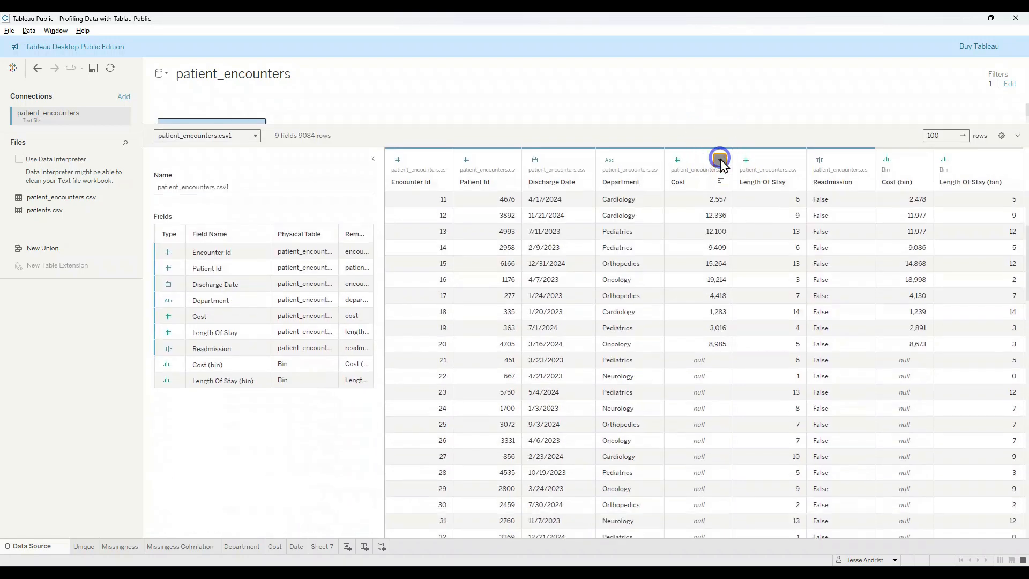
{"action": "left_click", "coordinate": [719, 159]}
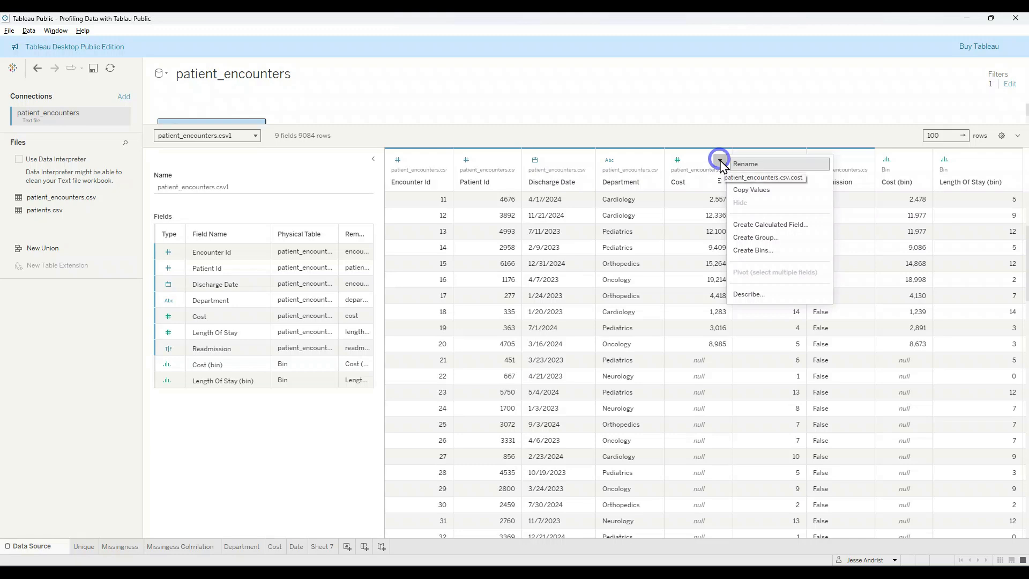
{"action": "left_click", "coordinate": [718, 158]}
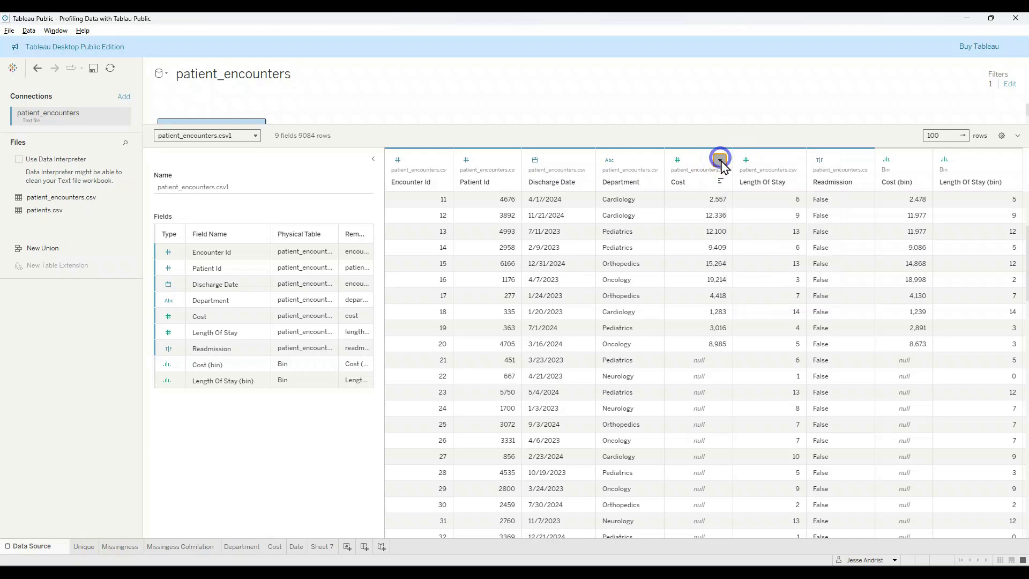
{"action": "scroll", "coordinate": [710, 292], "scroll_direction": "down", "scroll_amount": 2}
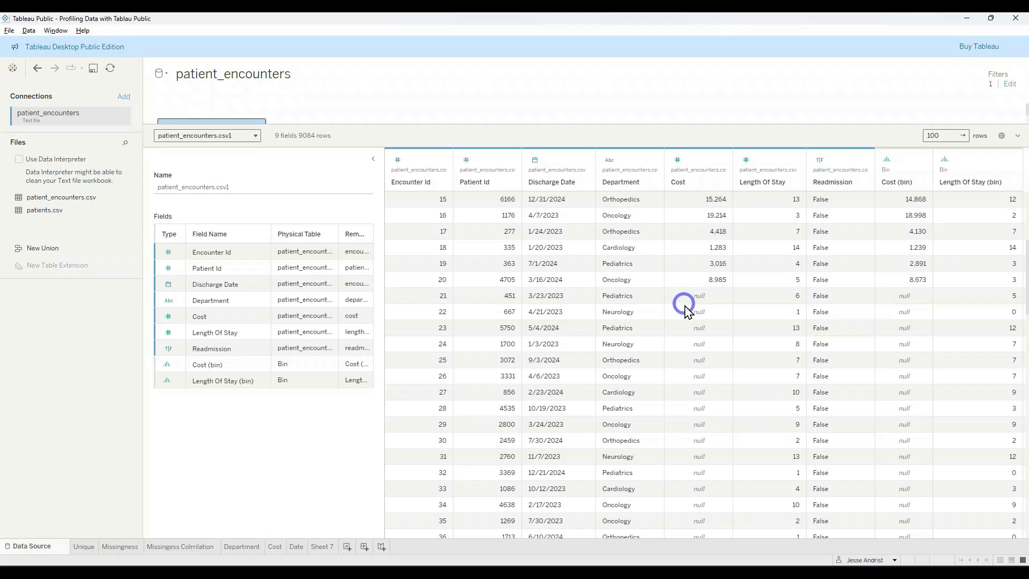
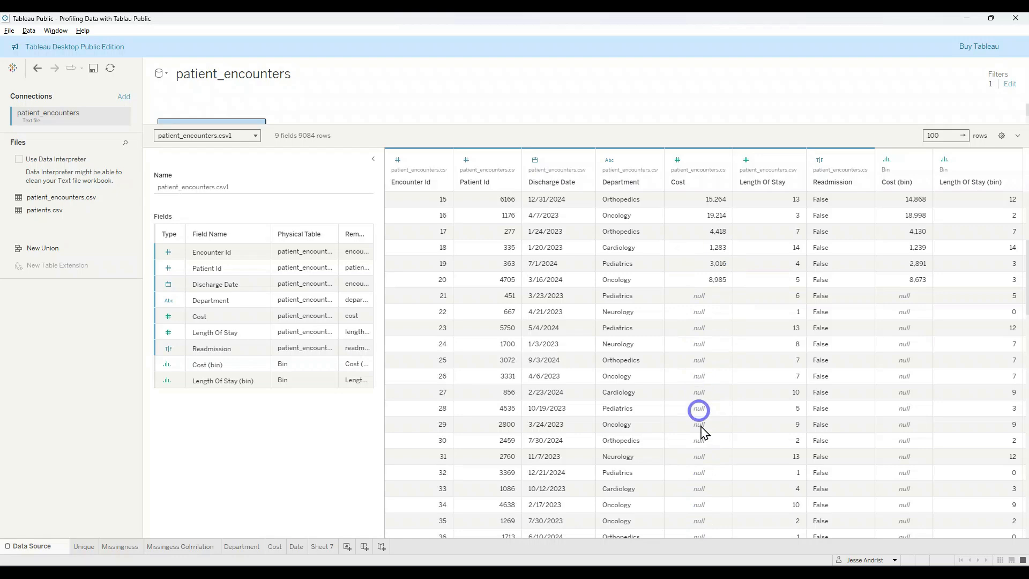
Step: Collapse the table details beside the patient_encounters preview, check the available data sources, and return to Sheet 7
{"action": "left_click", "coordinate": [373, 159]}
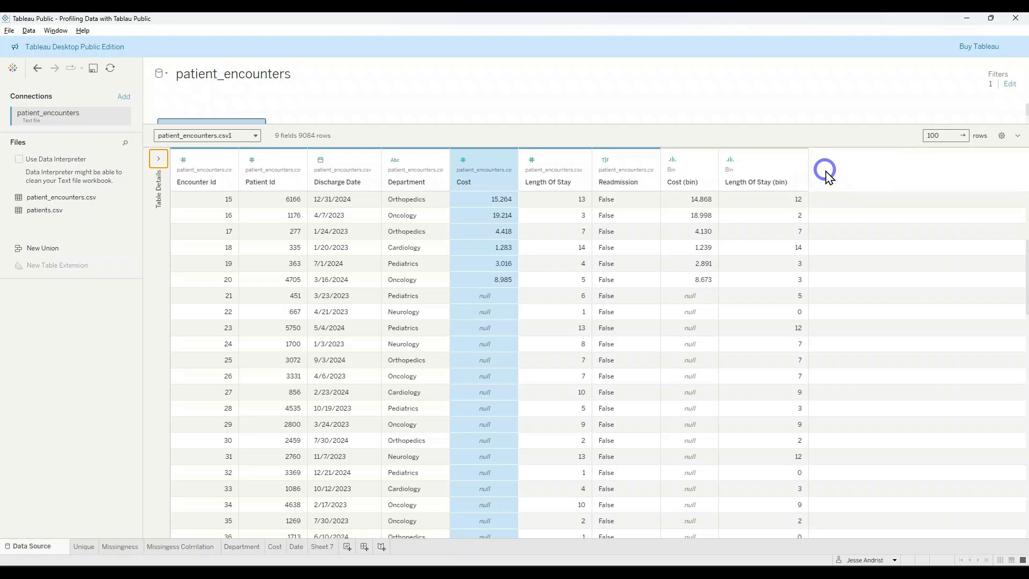
{"action": "left_click", "coordinate": [161, 73]}
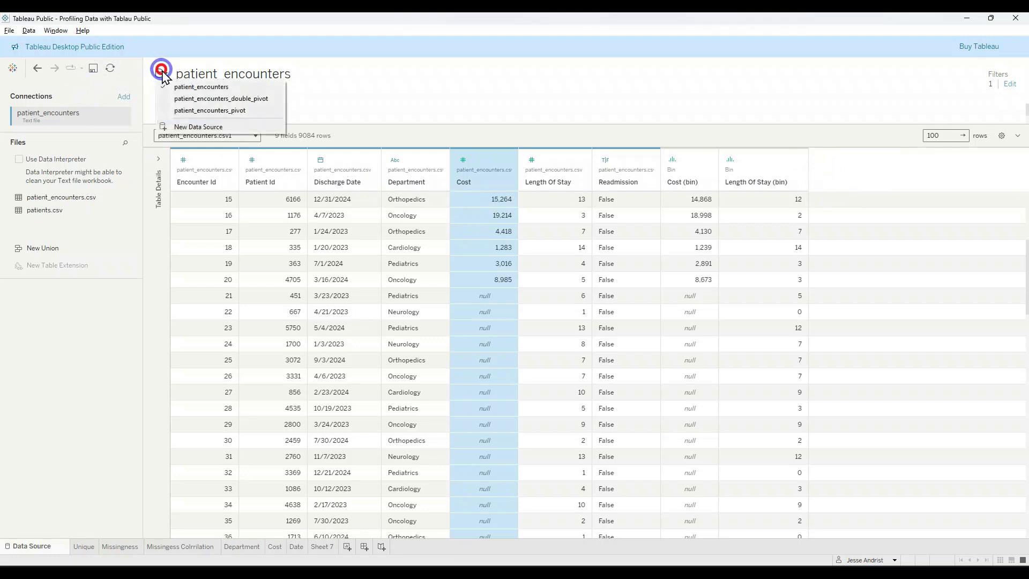
{"action": "left_click", "coordinate": [72, 546]}
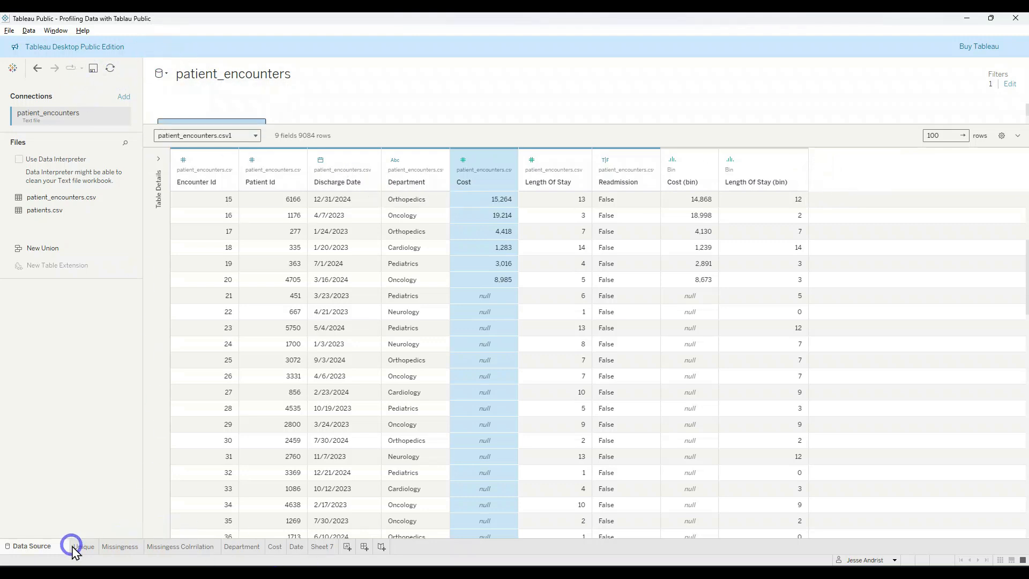
{"action": "left_click", "coordinate": [323, 547]}
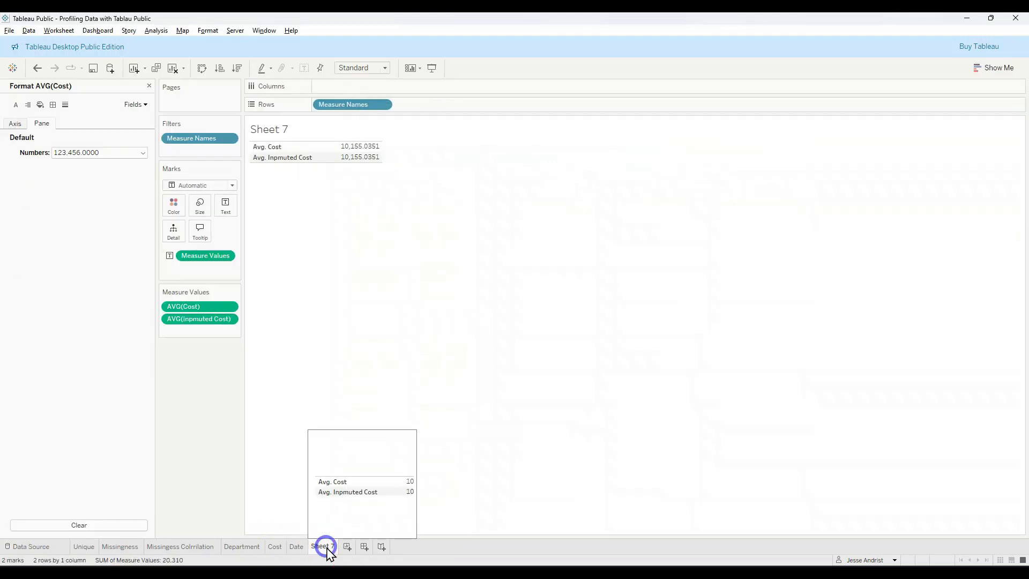
Step: Close the Cost number formatting and review the formula of the Inpmuted Cost calculated field
{"action": "left_click", "coordinate": [150, 85]}
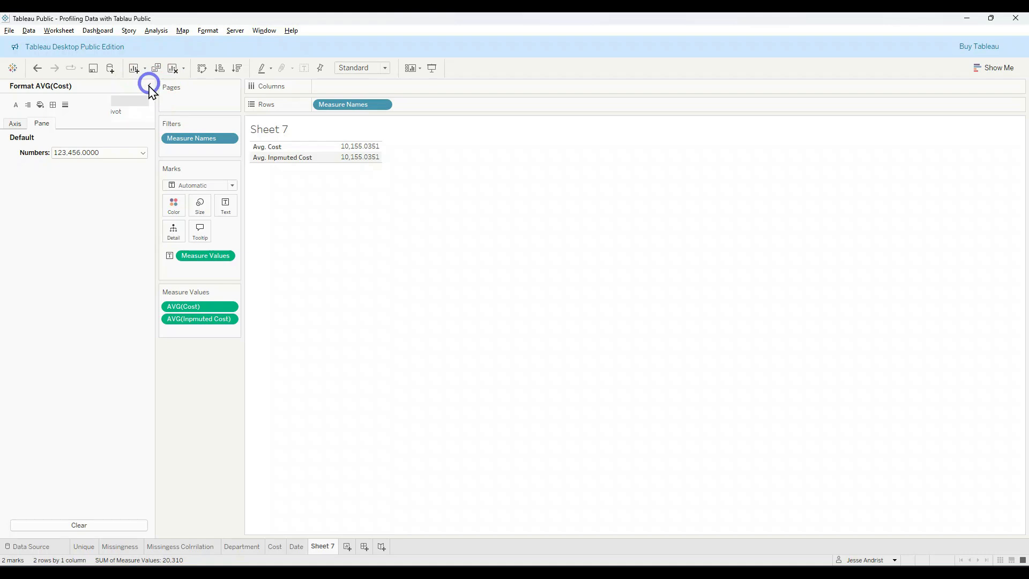
{"action": "left_click", "coordinate": [118, 276]}
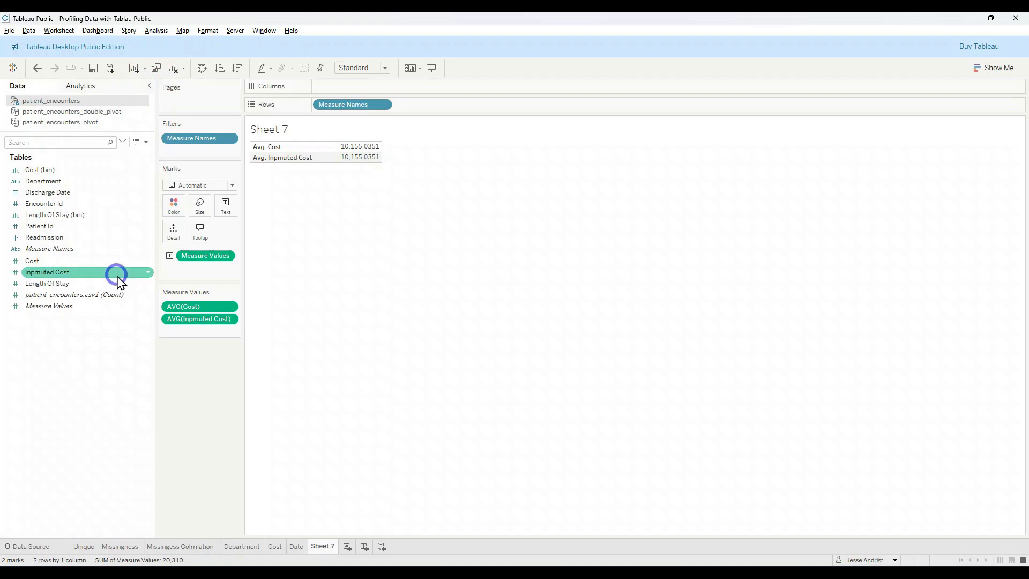
{"action": "right_click", "coordinate": [149, 272]}
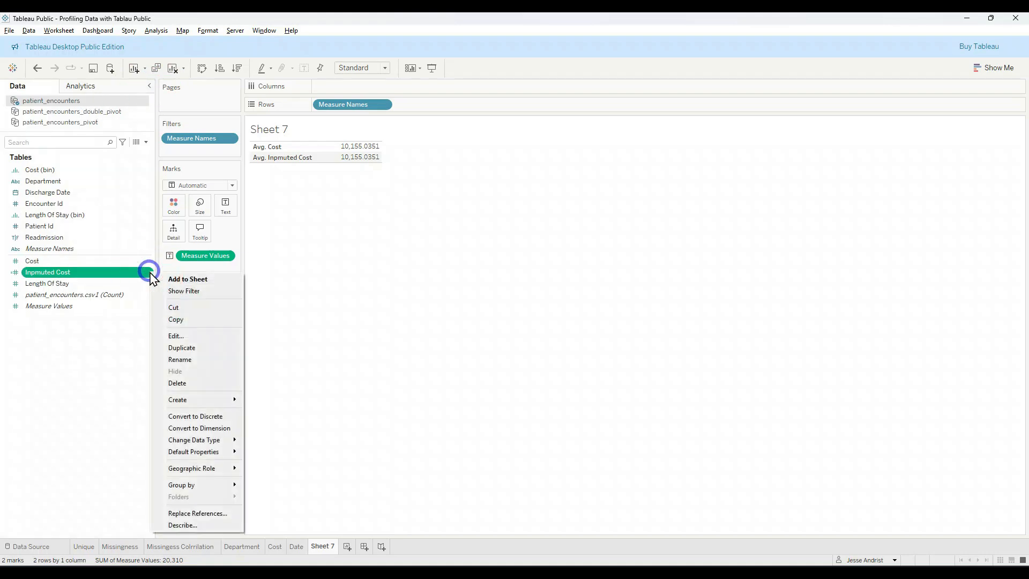
{"action": "left_click", "coordinate": [196, 336]}
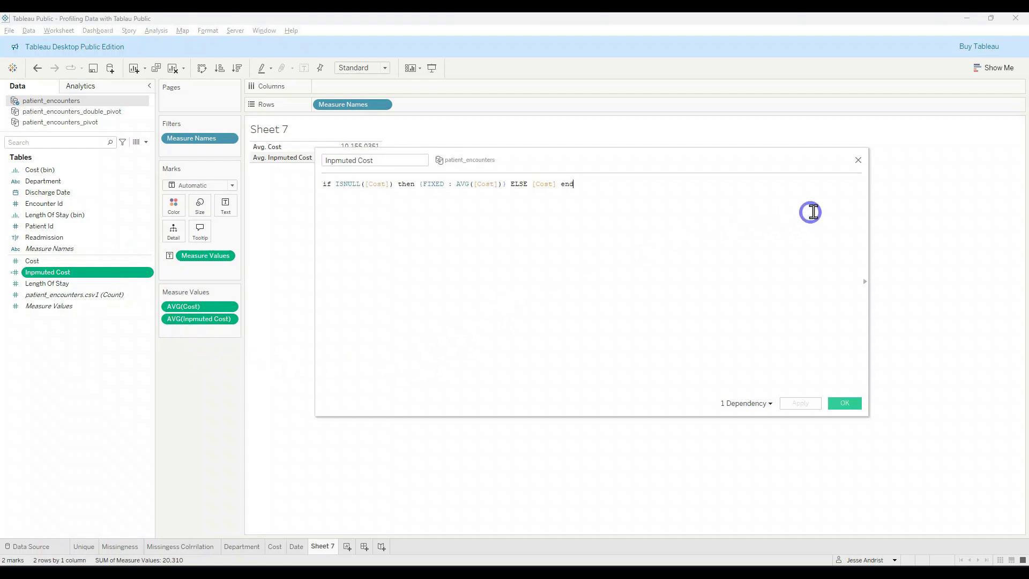
{"action": "left_click", "coordinate": [845, 404]}
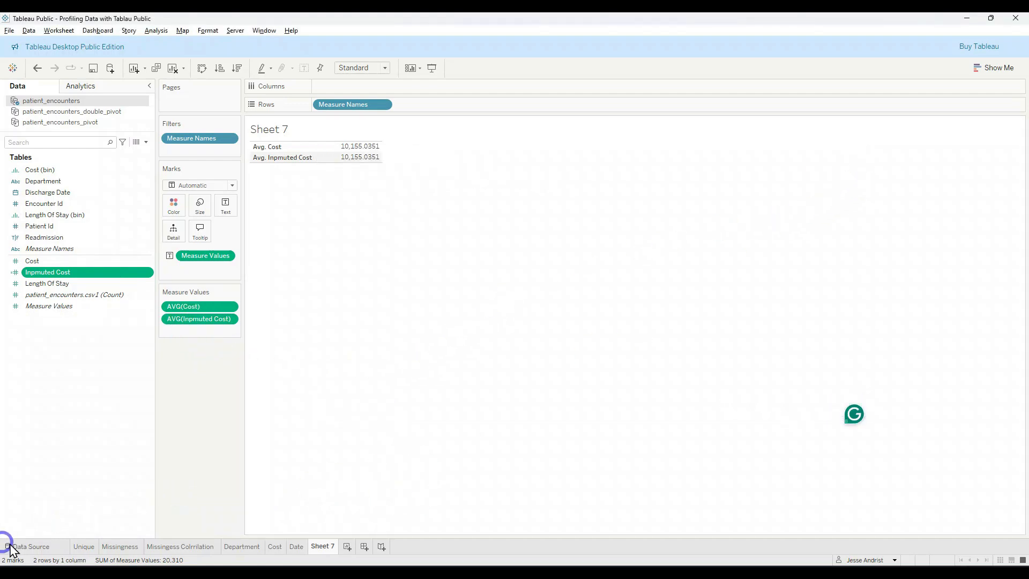
Step: Examine the patient_encounters rows in the data source again and shrink the data preview
{"action": "left_click", "coordinate": [27, 547]}
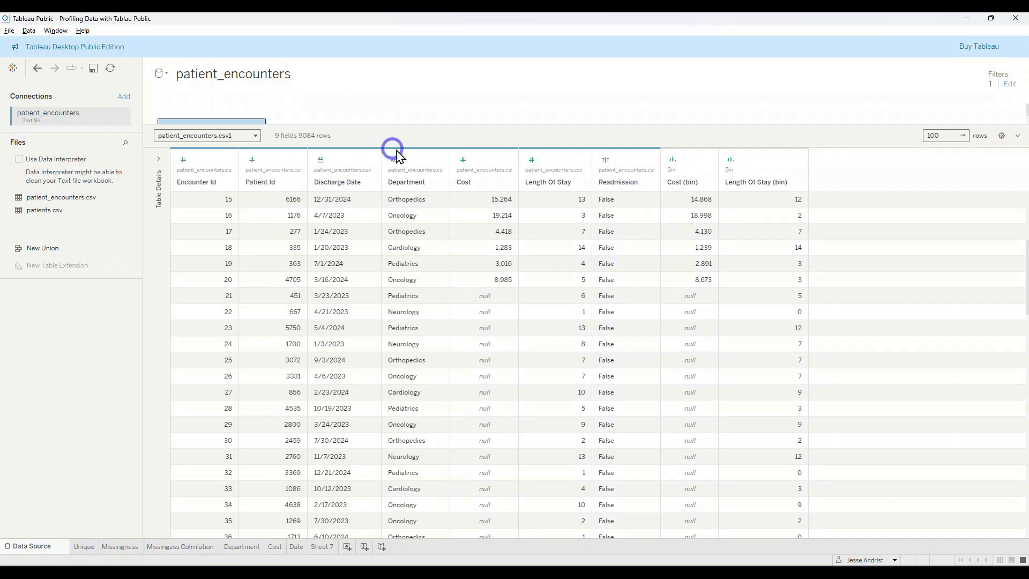
{"action": "scroll", "coordinate": [873, 212], "scroll_direction": "up", "scroll_amount": 3}
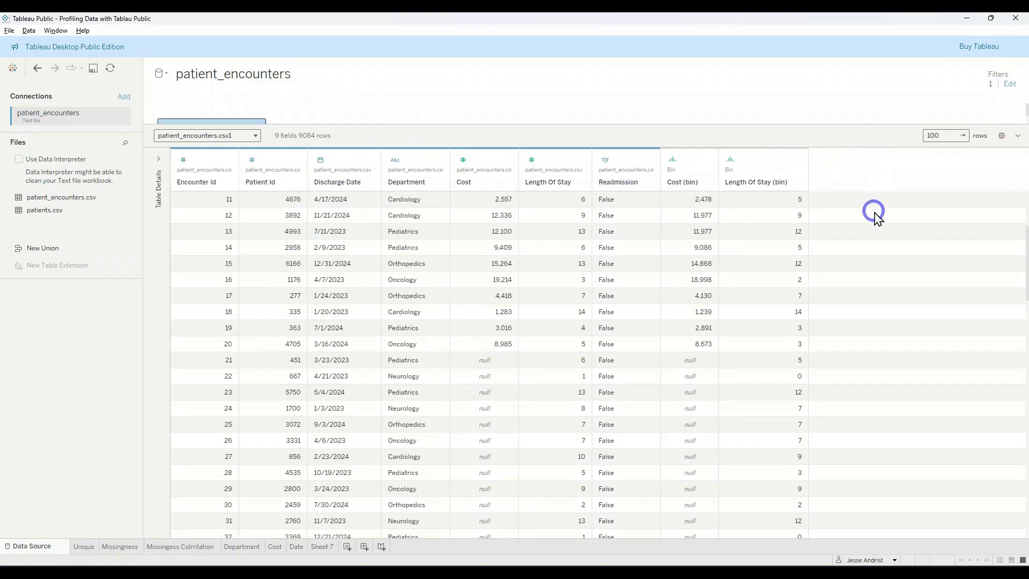
{"action": "left_click_drag", "start_coordinate": [828, 125], "coordinate": [860, 255]}
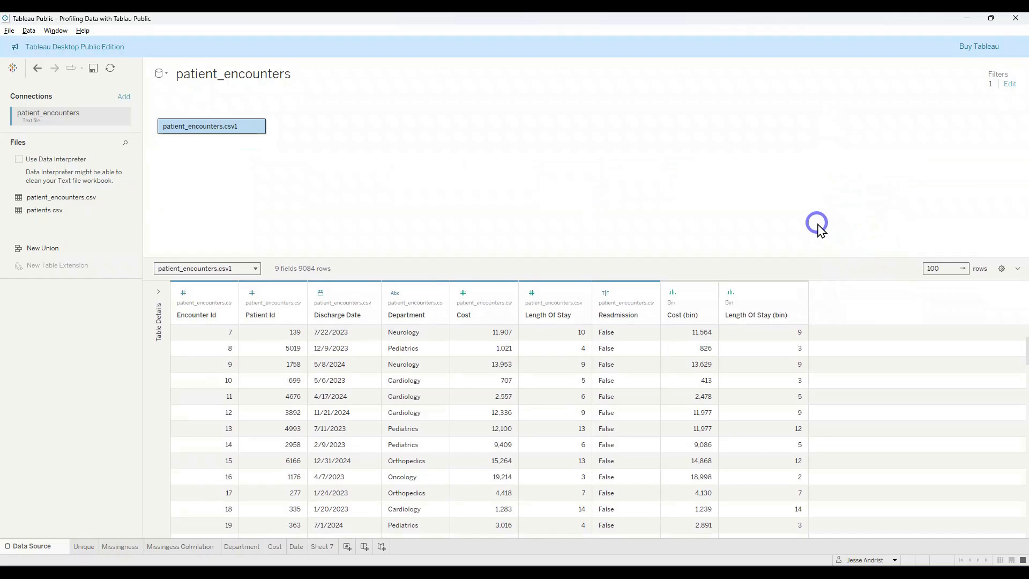
Step: Switch to the presentation to review the Data Quality Framework slide, and return to Tableau Public
{"action": "key", "text": "alt+Tab"}
{"action": "key", "text": "alt+Tab"}
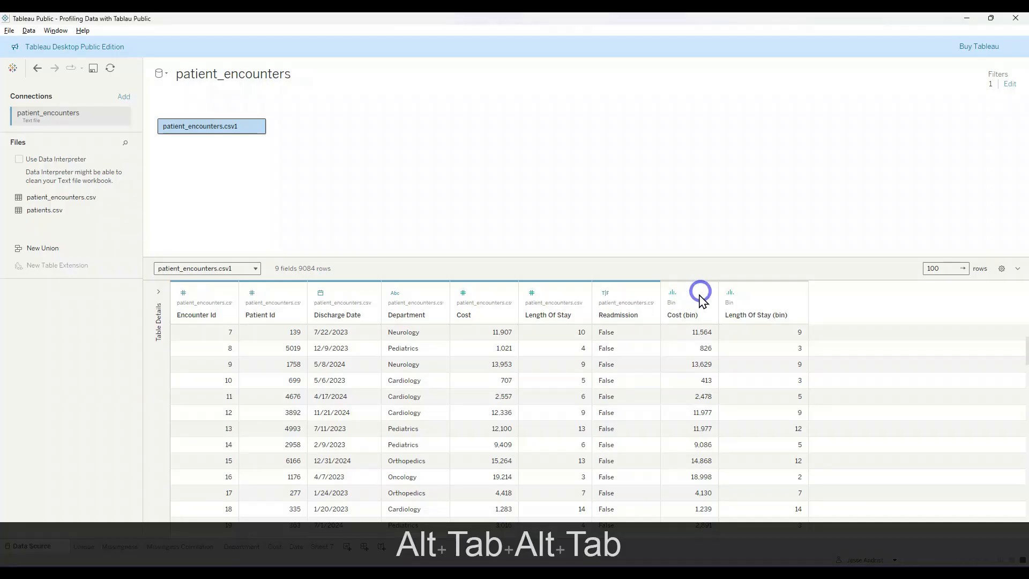
{"action": "key", "text": "alt+Tab"}
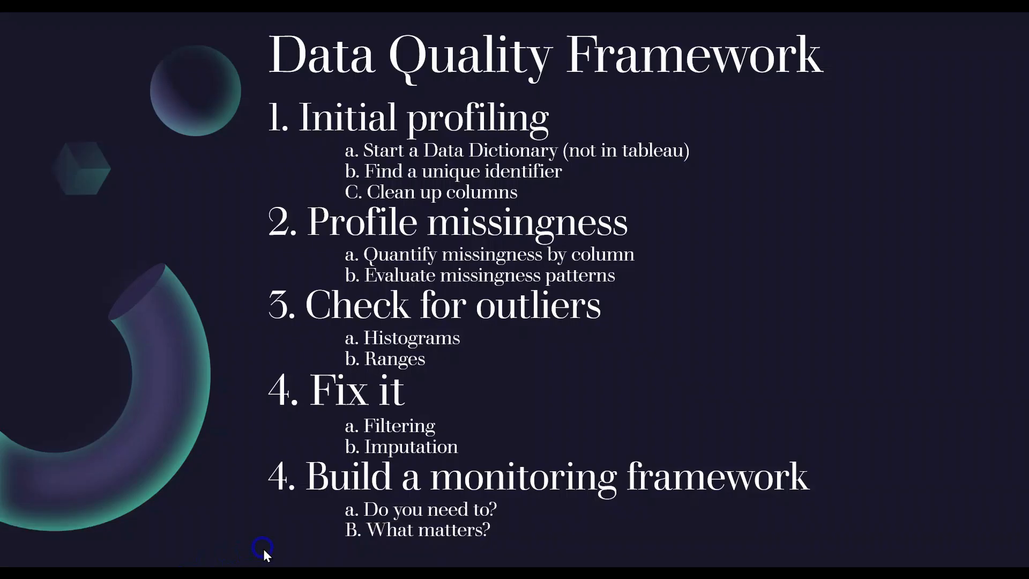
{"action": "key", "text": "alt+Tab"}
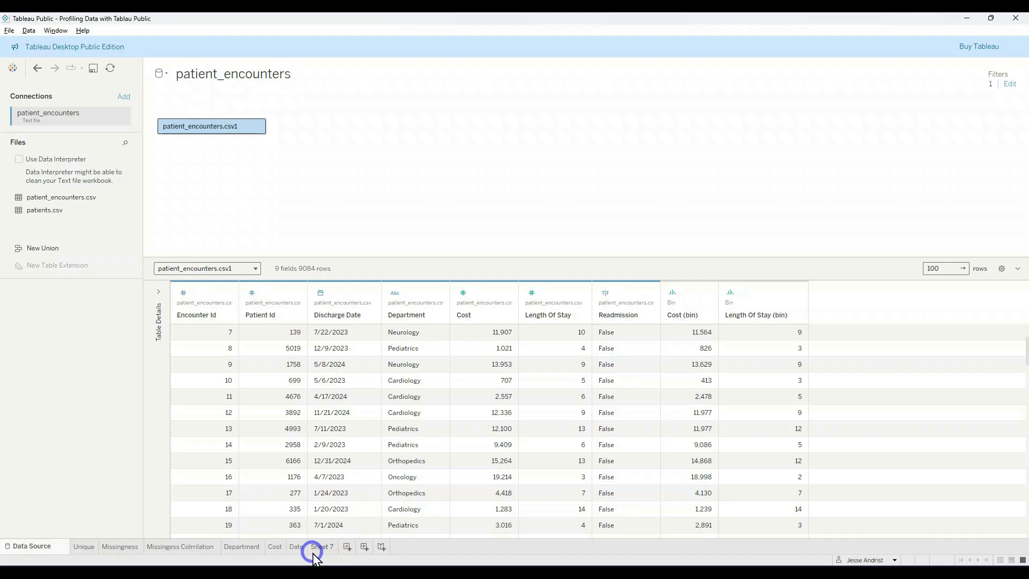
Step: Break down Sheet 7 by Encounter Id in rows with all members added, and move Measure Names to the columns
{"action": "left_click", "coordinate": [321, 546]}
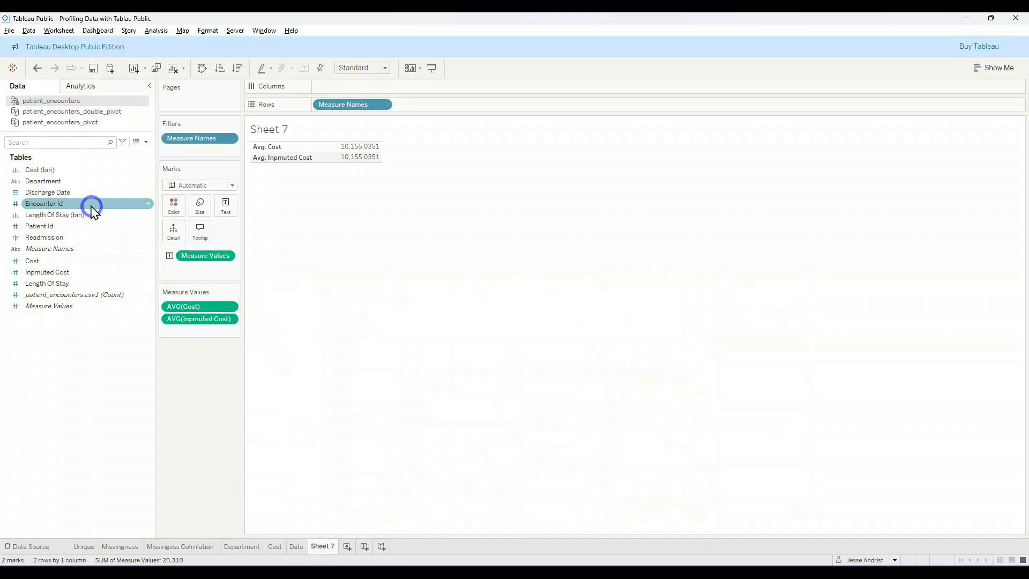
{"action": "left_click_drag", "start_coordinate": [80, 192], "coordinate": [316, 105]}
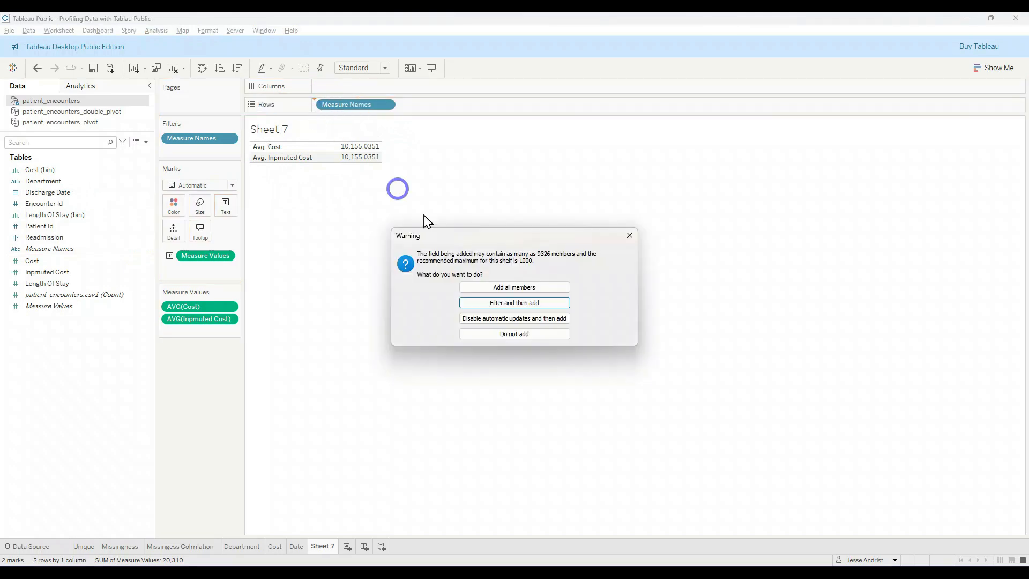
{"action": "left_click", "coordinate": [532, 288]}
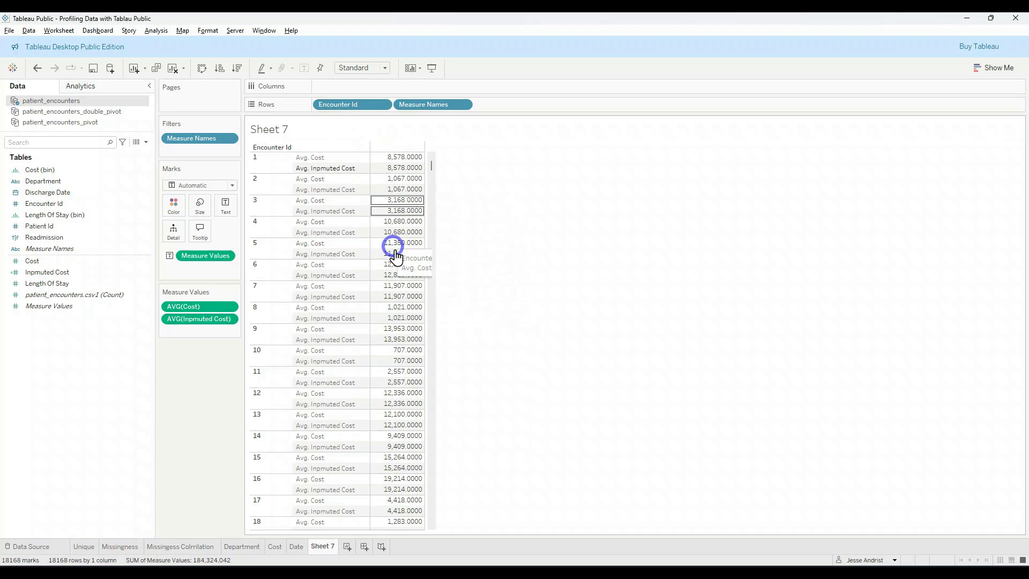
{"action": "scroll", "coordinate": [393, 257], "scroll_direction": "down", "scroll_amount": 5}
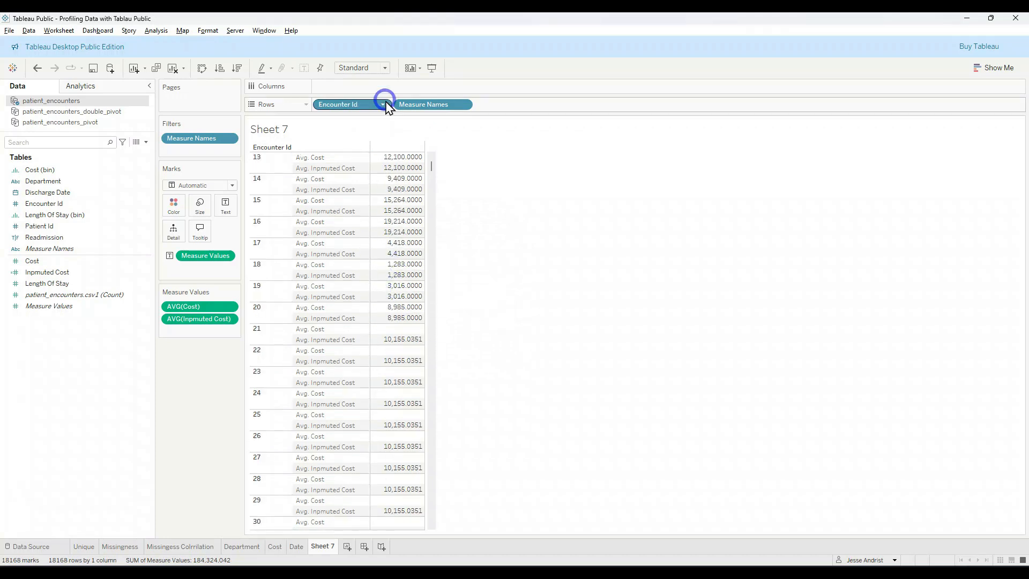
{"action": "left_click_drag", "start_coordinate": [441, 104], "coordinate": [425, 89]}
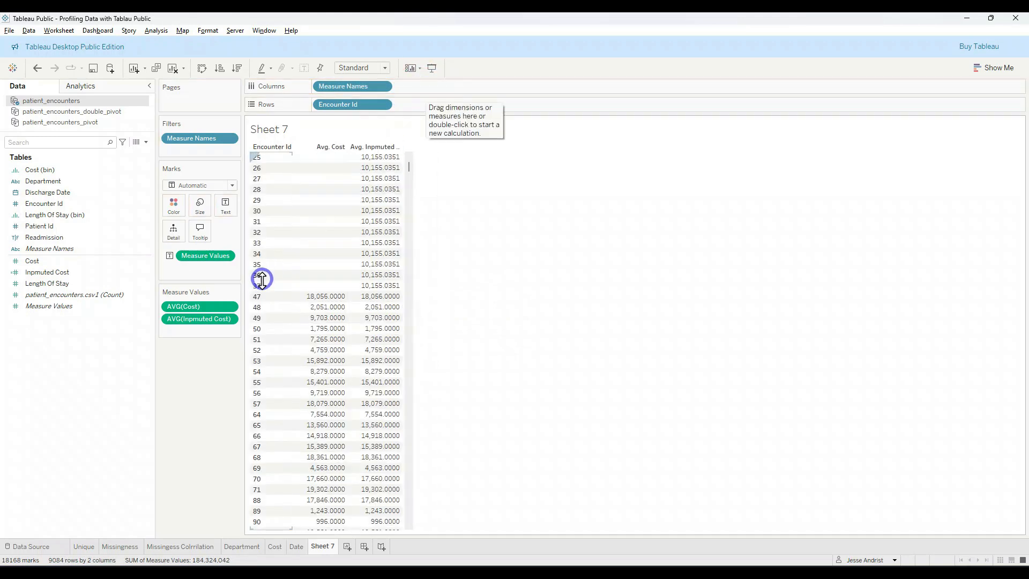
{"action": "scroll", "coordinate": [330, 275], "scroll_direction": "up", "scroll_amount": 8}
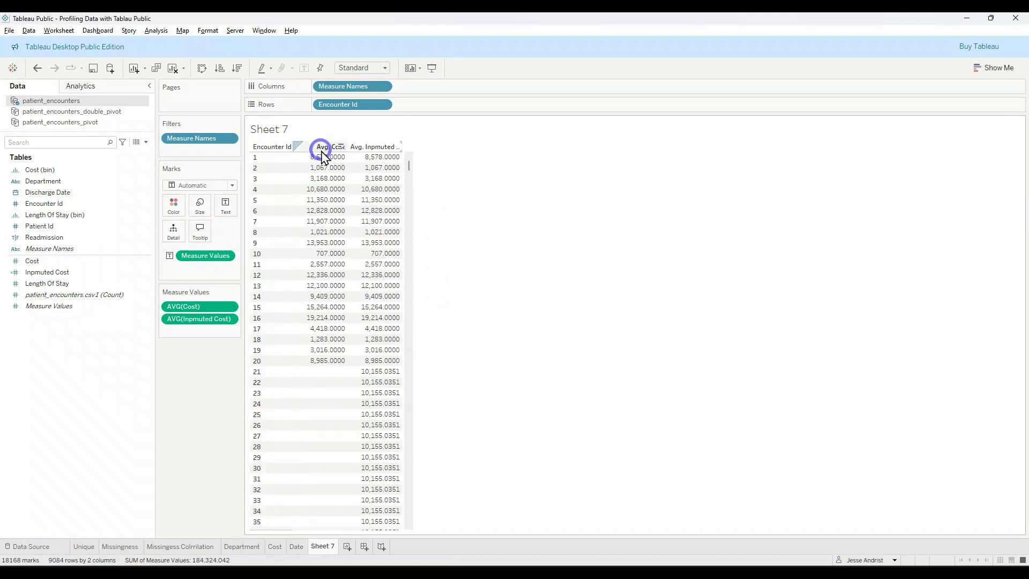
Step: Set the average Cost's custom number format to 0 decimal places
{"action": "left_click", "coordinate": [229, 307]}
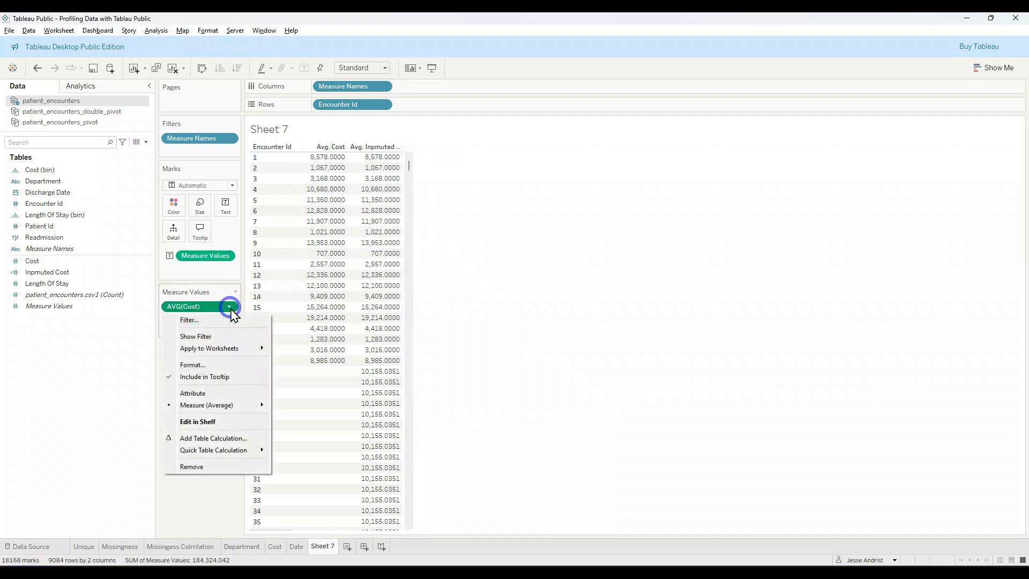
{"action": "left_click", "coordinate": [238, 363]}
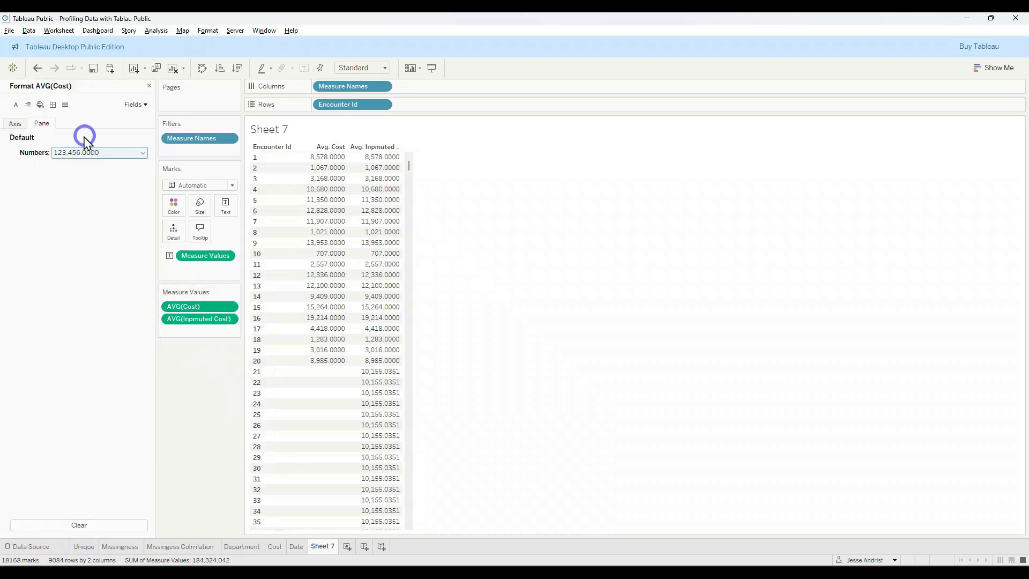
{"action": "left_click", "coordinate": [75, 152]}
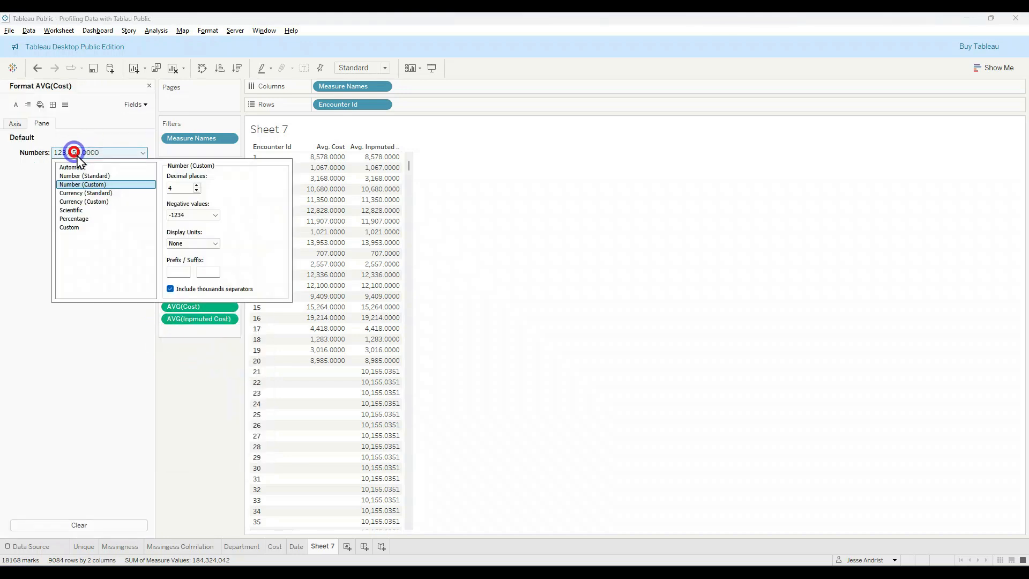
{"action": "left_click", "coordinate": [197, 190]}
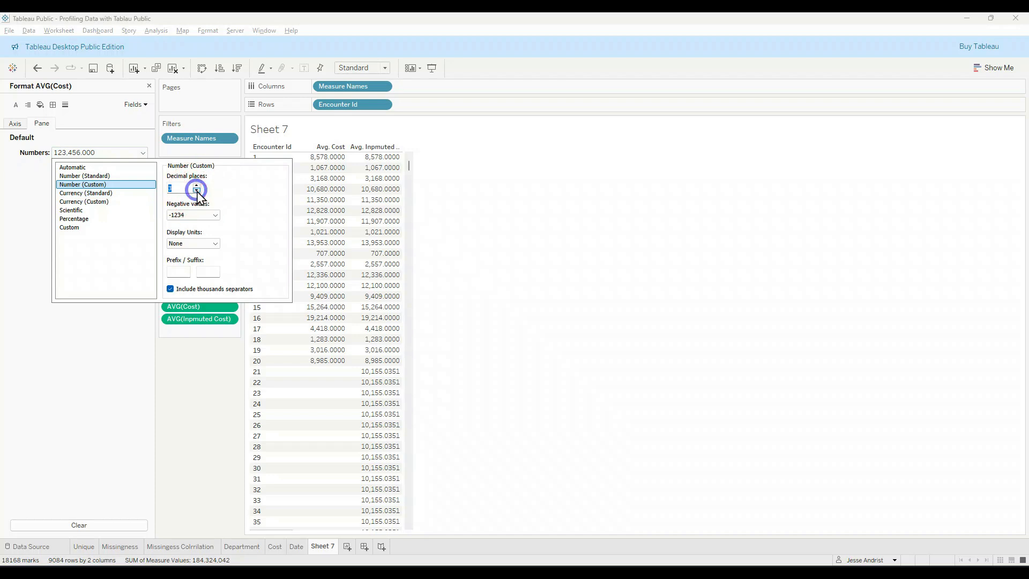
{"action": "left_click", "coordinate": [197, 191]}
{"action": "type", "text": "0"}
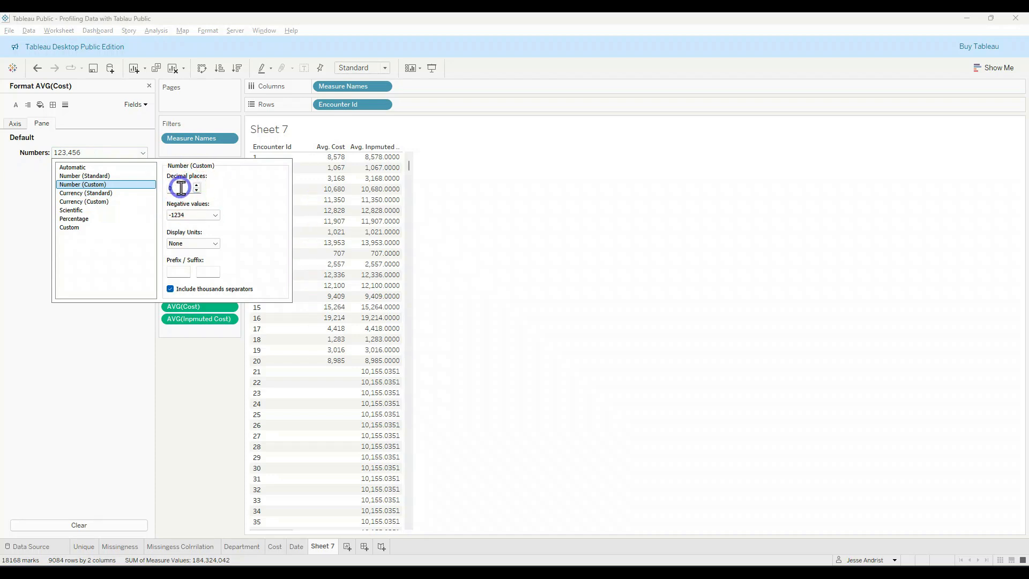
{"action": "left_click", "coordinate": [106, 359]}
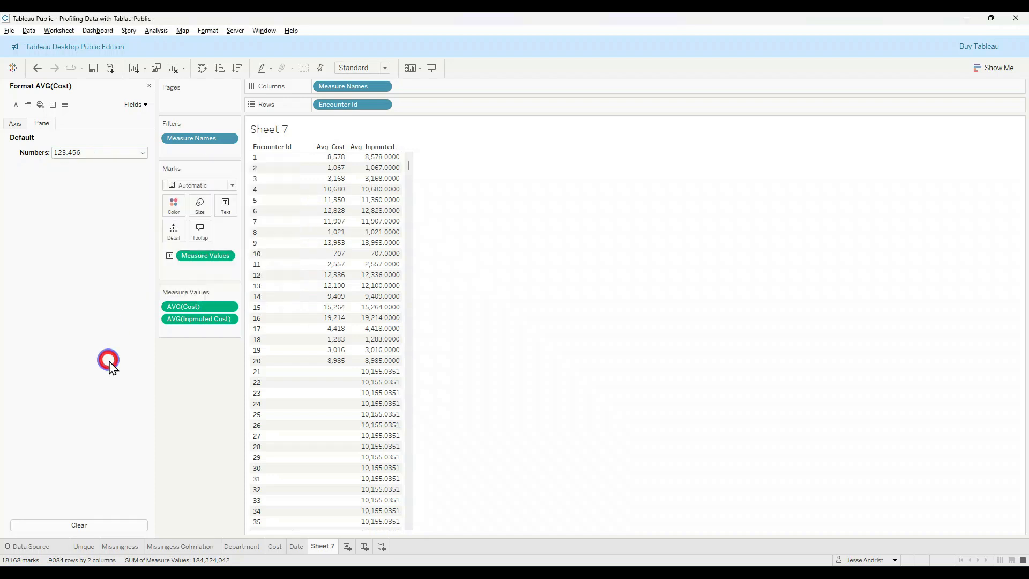
Step: Set the average Inpmuted Cost's custom number format to 0 decimal places
{"action": "left_click", "coordinate": [230, 319]}
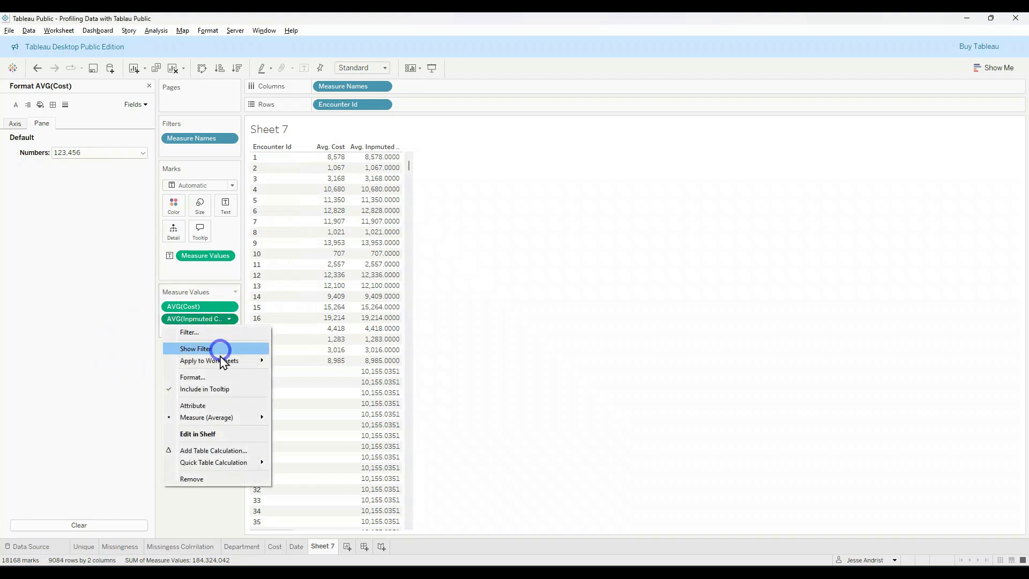
{"action": "left_click", "coordinate": [214, 374]}
{"action": "left_click", "coordinate": [121, 153]}
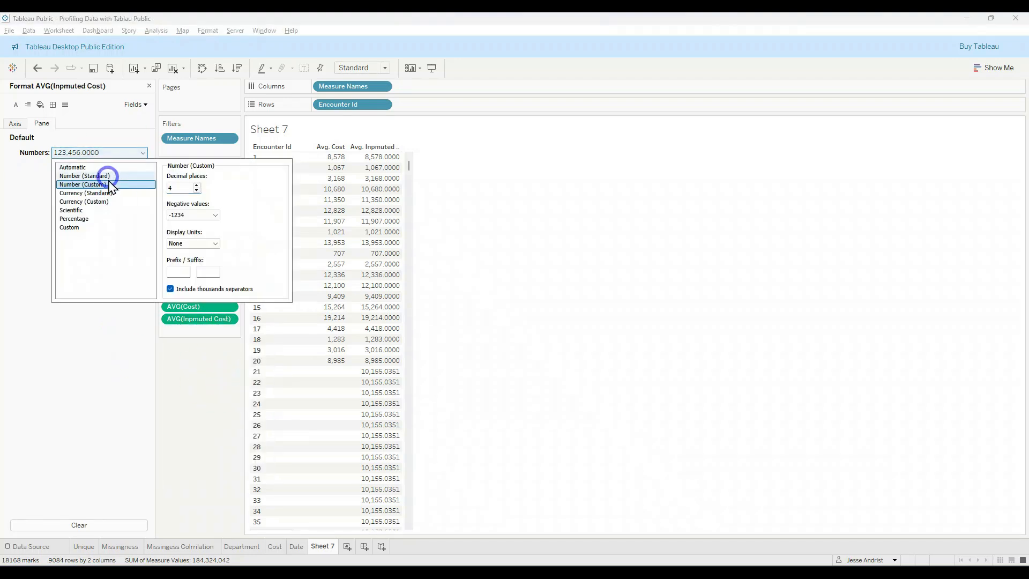
{"action": "left_click", "coordinate": [197, 191]}
{"action": "left_click", "coordinate": [196, 191]}
{"action": "left_click", "coordinate": [197, 191]}
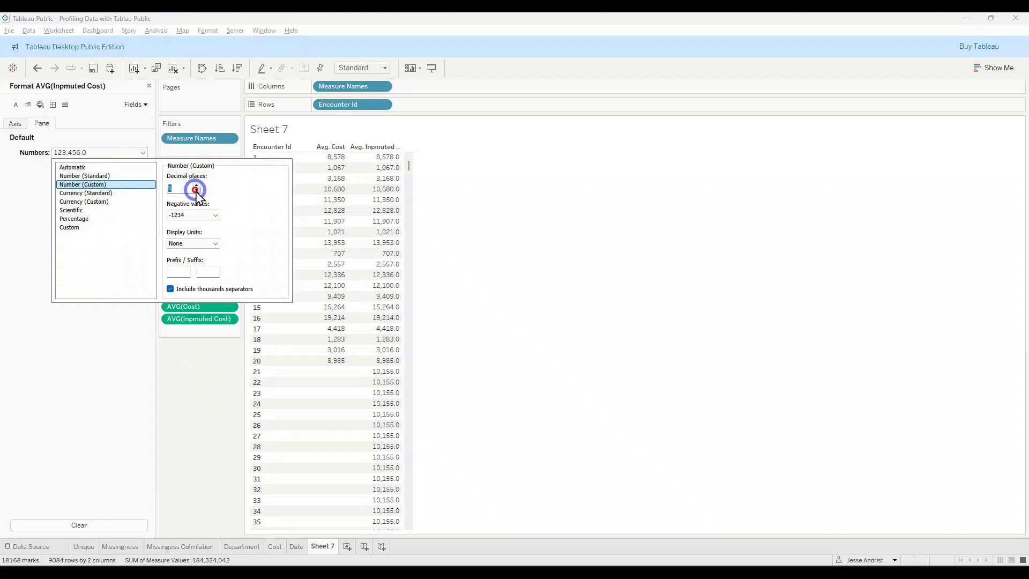
{"action": "left_click", "coordinate": [197, 190]}
{"action": "left_click", "coordinate": [206, 424]}
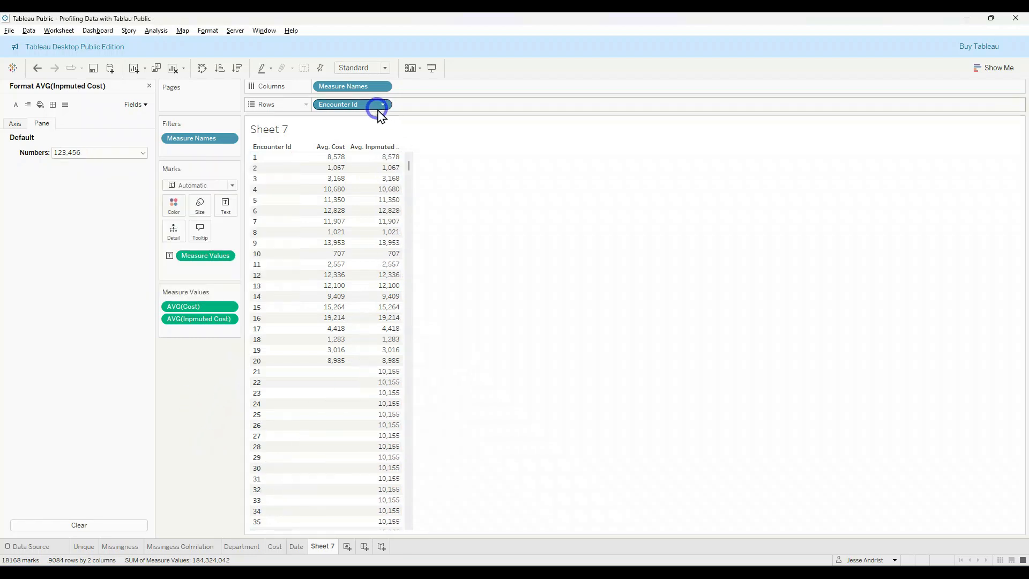
Step: Clear Sheet 7 by removing Encounter Id, Measure Names and both average cost measures, and close the formatting options
{"action": "left_click_drag", "start_coordinate": [368, 110], "coordinate": [119, 330]}
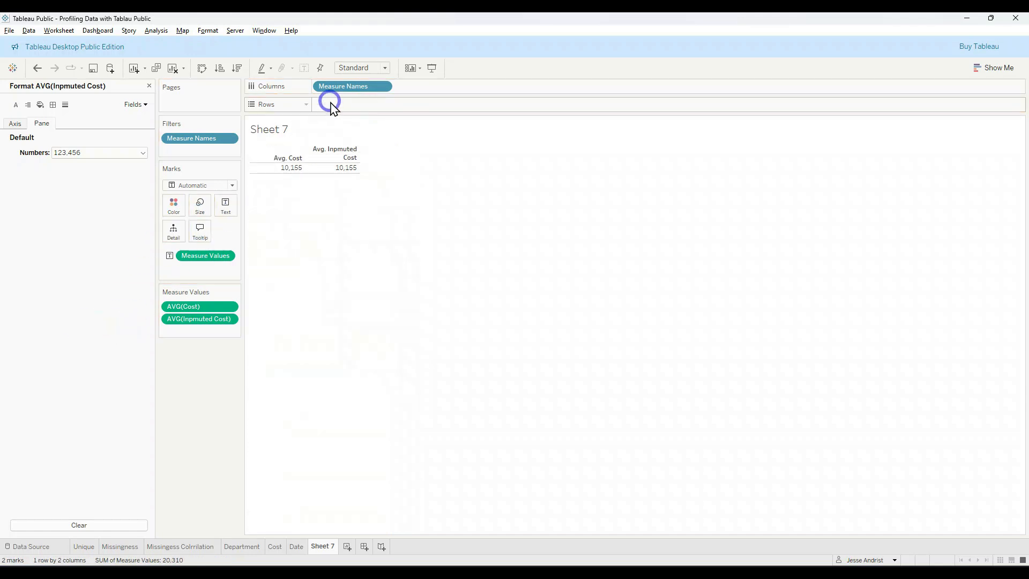
{"action": "left_click_drag", "start_coordinate": [345, 92], "coordinate": [97, 252]}
{"action": "left_click_drag", "start_coordinate": [177, 307], "coordinate": [194, 326]}
{"action": "left_click_drag", "start_coordinate": [206, 256], "coordinate": [30, 295]}
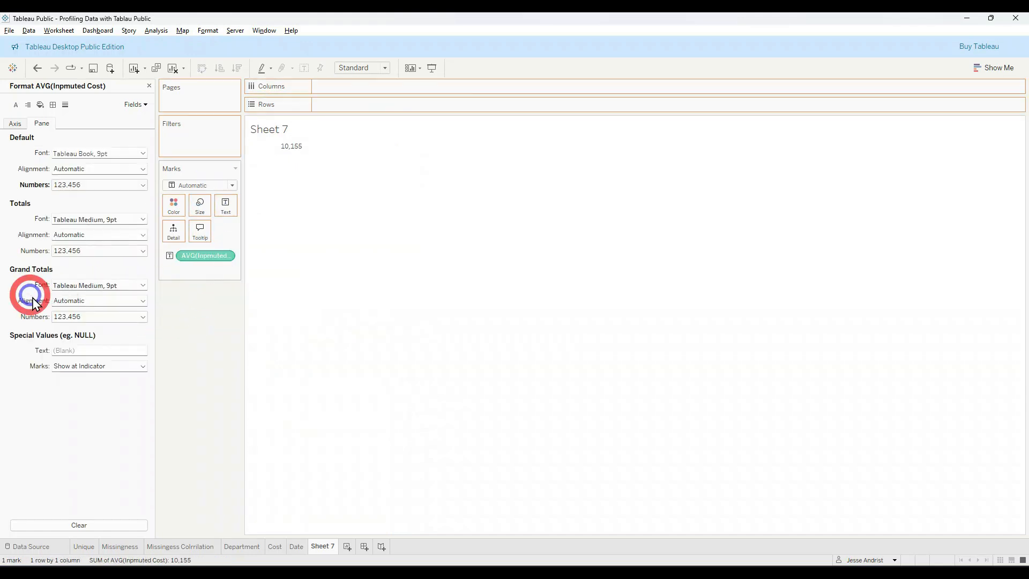
{"action": "left_click", "coordinate": [149, 86]}
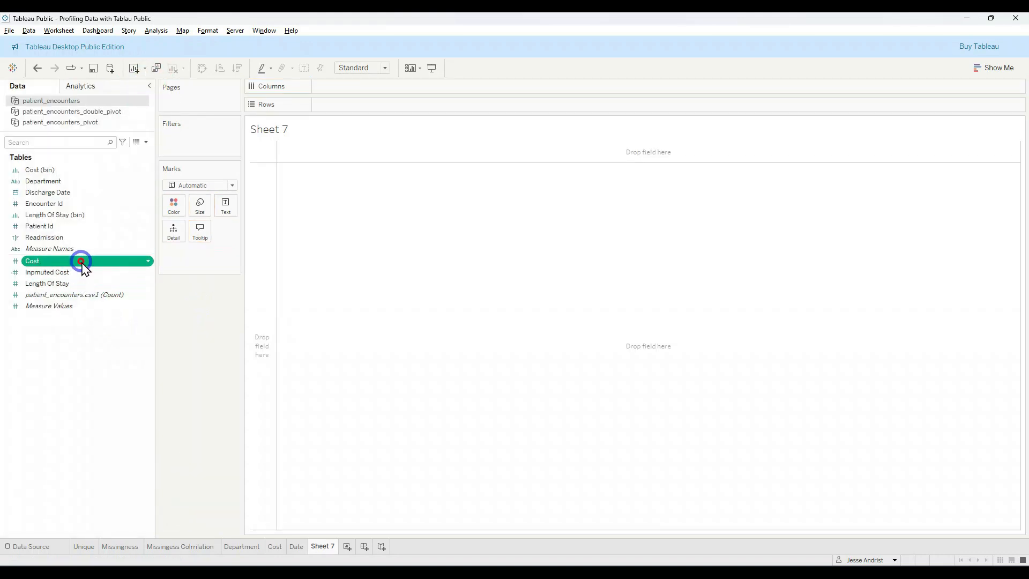
Step: Add Cost to the rows of Sheet 7, try adding Inpmuted Cost as well, and undo that second addition
{"action": "double_click", "coordinate": [81, 263]}
{"action": "double_click", "coordinate": [82, 272]}
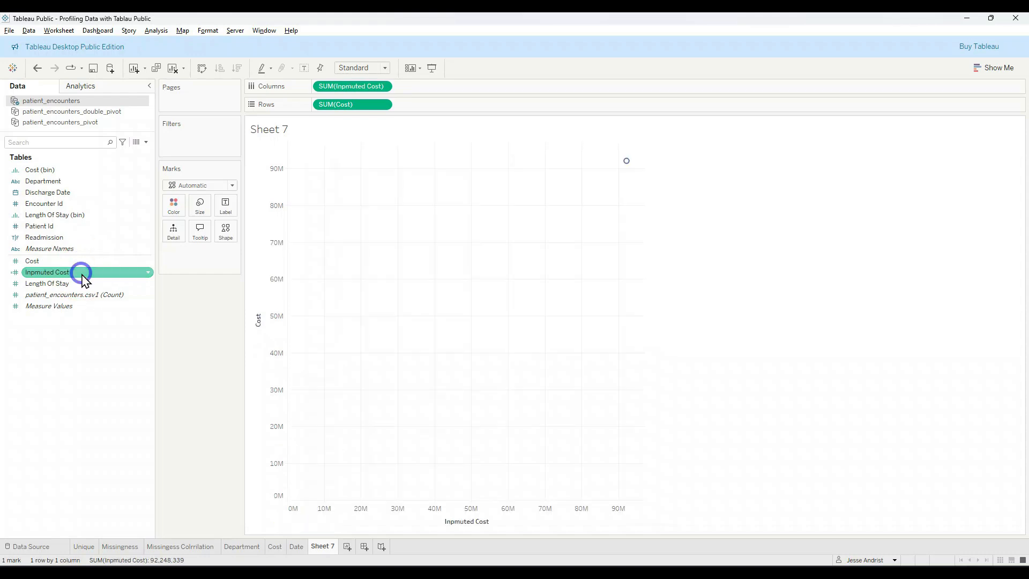
{"action": "key", "text": "ctrl+z"}
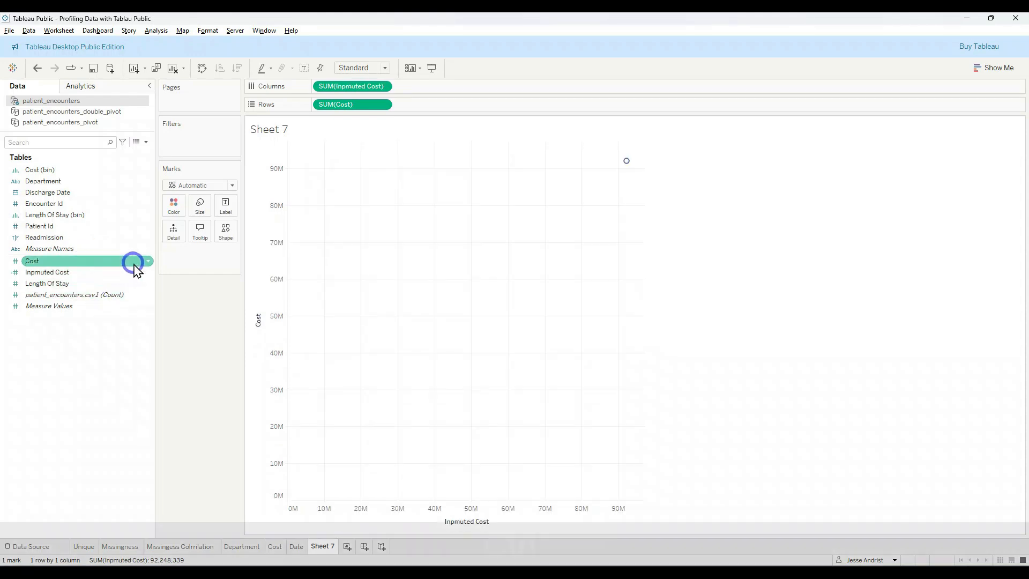
Step: Break the summed Cost down by Encounter Id in rows with all members added, and show Cost as text values
{"action": "left_click", "coordinate": [70, 203]}
{"action": "left_click", "coordinate": [78, 191]}
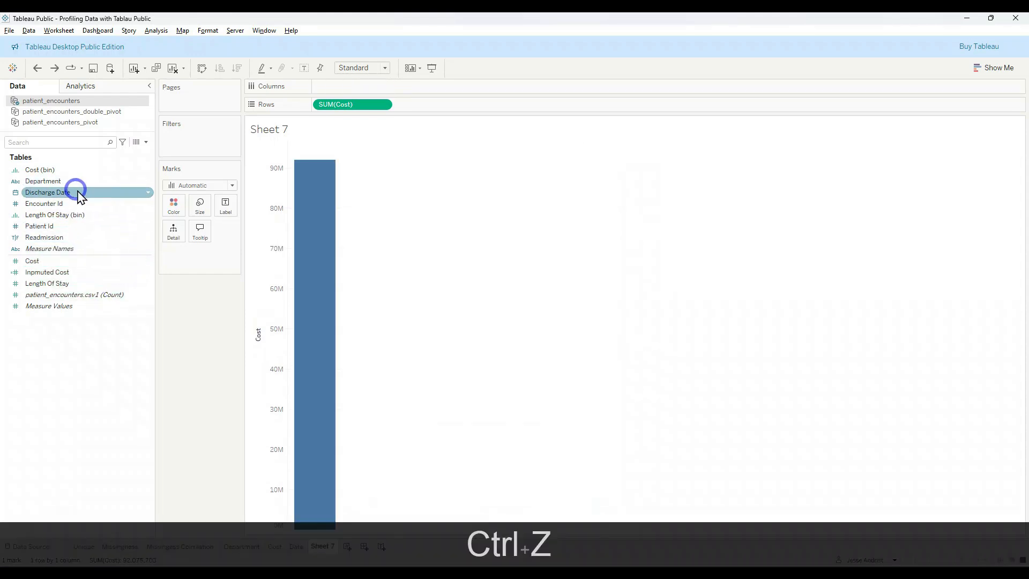
{"action": "left_click_drag", "start_coordinate": [78, 203], "coordinate": [326, 105]}
{"action": "left_click", "coordinate": [528, 285]}
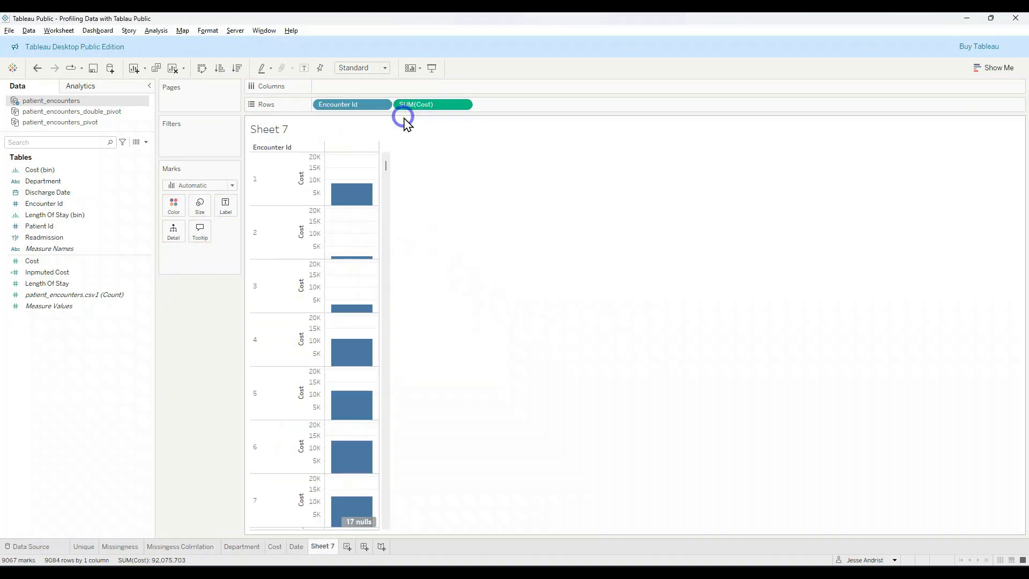
{"action": "left_click_drag", "start_coordinate": [440, 109], "coordinate": [226, 204]}
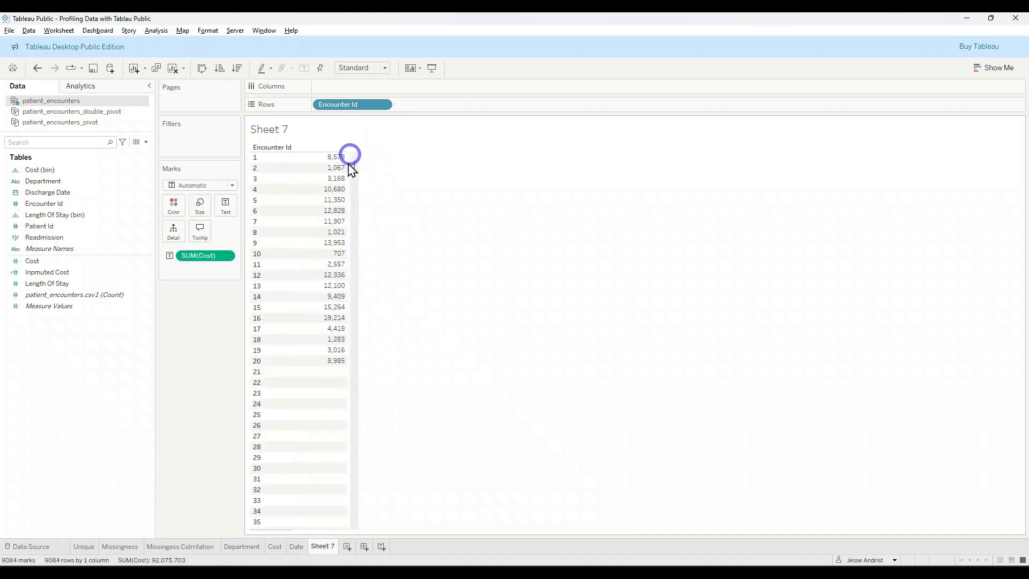
Step: Add Inpmuted Cost as a second measure beside Cost in the Encounter Id table
{"action": "scroll", "coordinate": [342, 364], "scroll_direction": "down", "scroll_amount": 1}
{"action": "scroll", "coordinate": [343, 370], "scroll_direction": "down", "scroll_amount": 3}
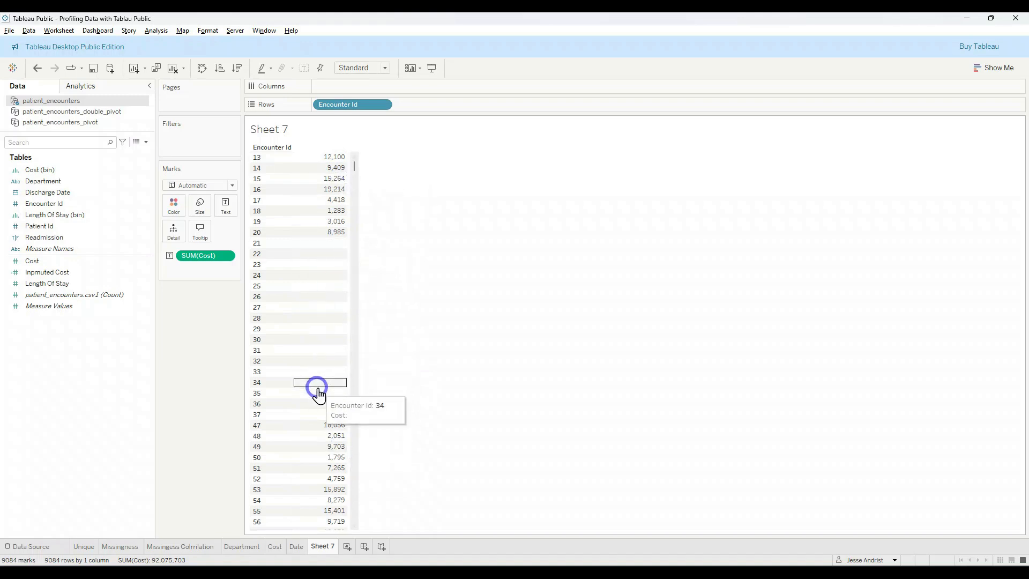
{"action": "left_click", "coordinate": [227, 256]}
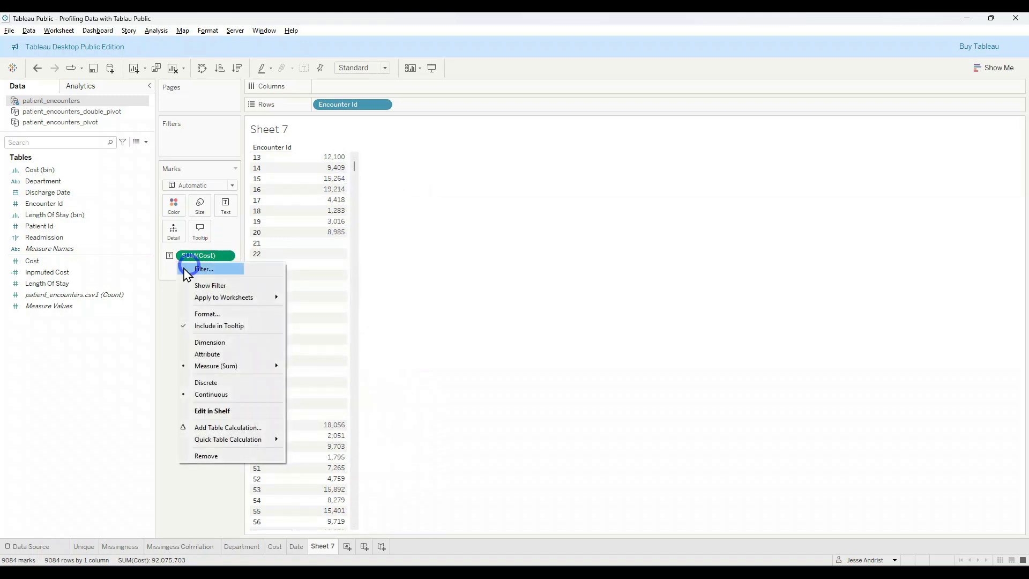
{"action": "left_click", "coordinate": [103, 273]}
{"action": "left_click", "coordinate": [94, 276]}
{"action": "left_click", "coordinate": [92, 277]}
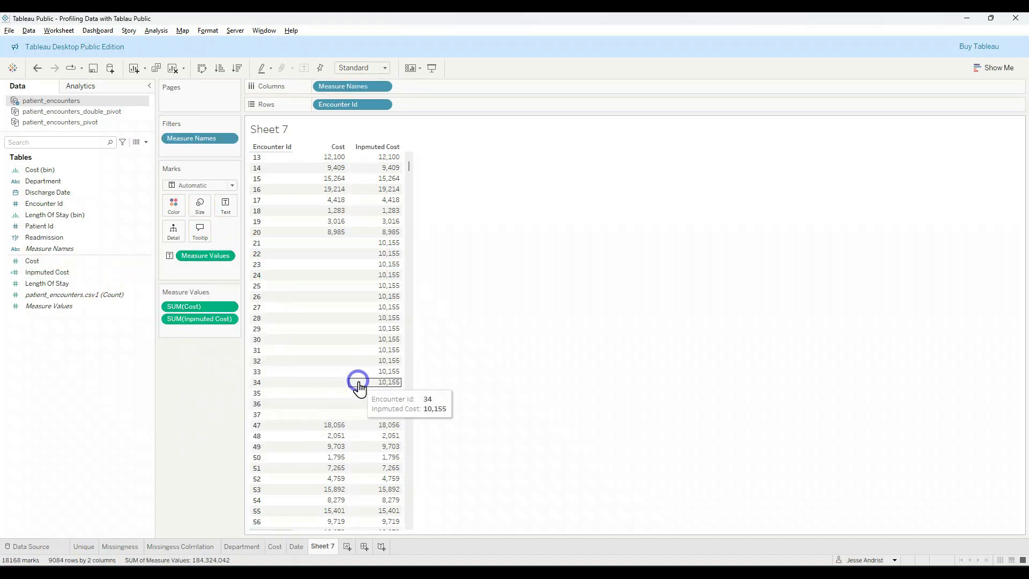
Step: Compare Cost with Inpmuted Cost for the encounters with missing costs, starting at Encounter Id 21, and switch to the PowerPoint slide show
{"action": "scroll", "coordinate": [370, 219], "scroll_direction": "up", "scroll_amount": 4}
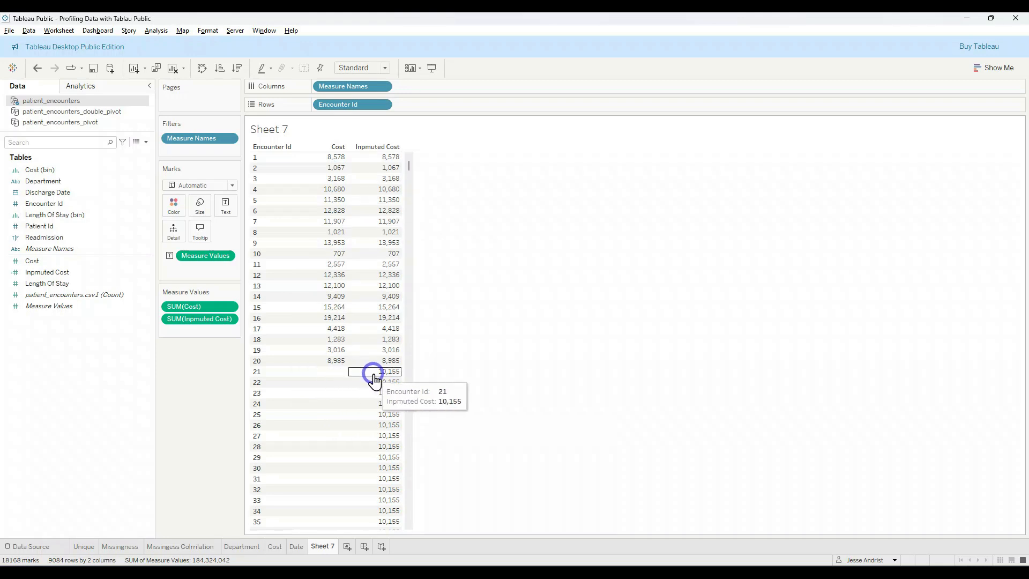
{"action": "scroll", "coordinate": [374, 379], "scroll_direction": "down", "scroll_amount": 9}
{"action": "scroll", "coordinate": [373, 379], "scroll_direction": "up", "scroll_amount": 7}
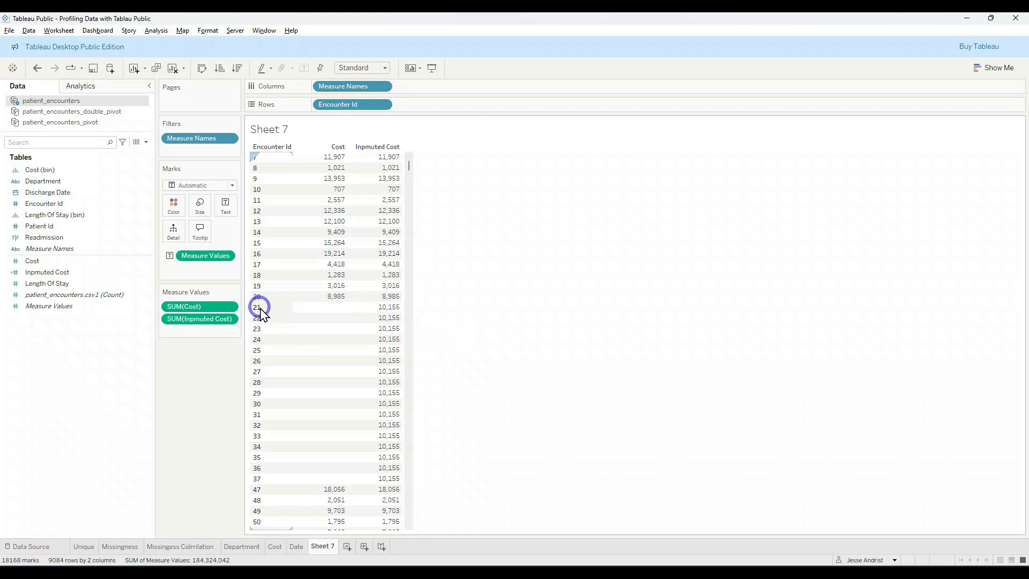
{"action": "mouse_move", "coordinate": [372, 314]}
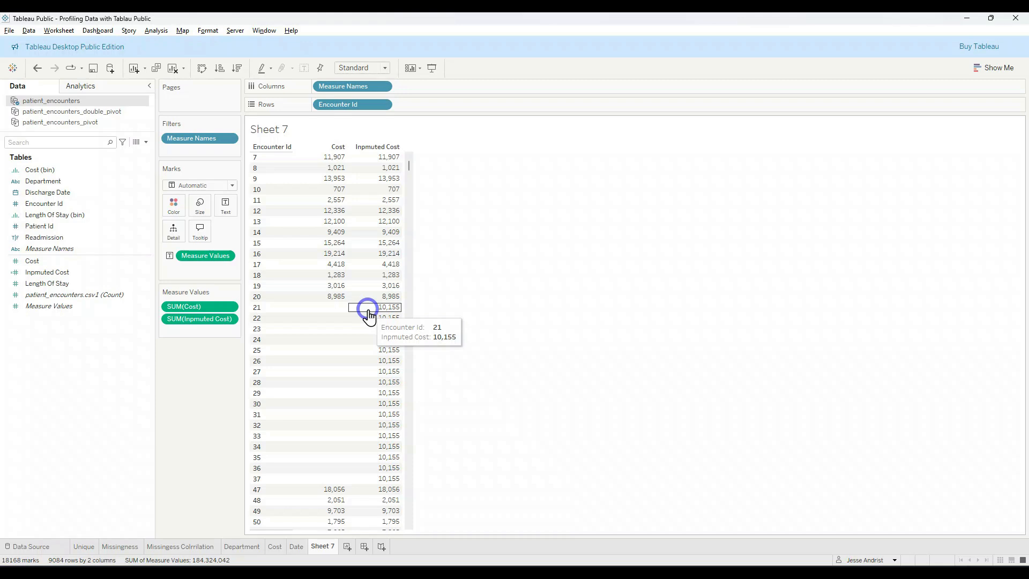
{"action": "key", "text": "alt+Tab"}
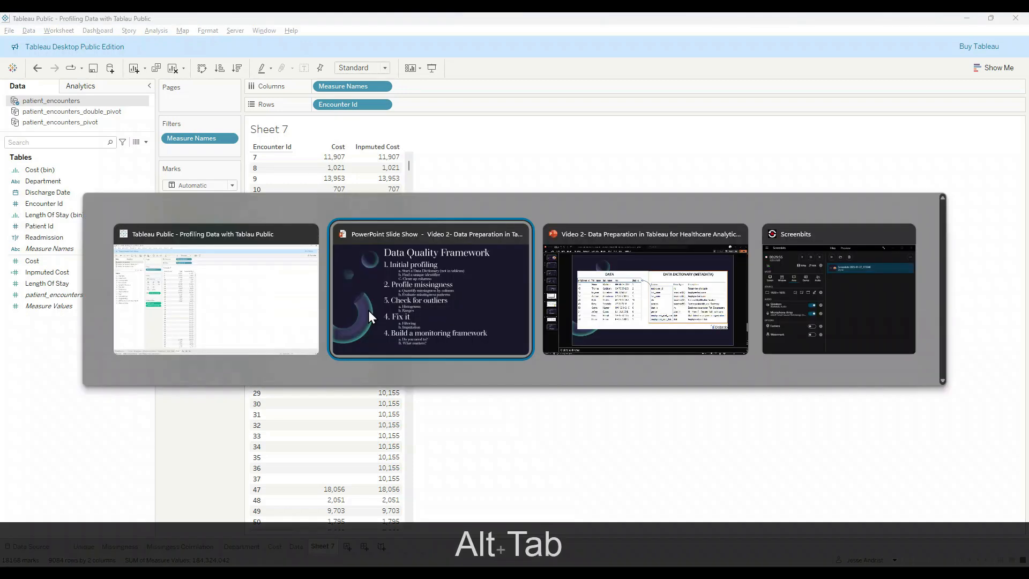